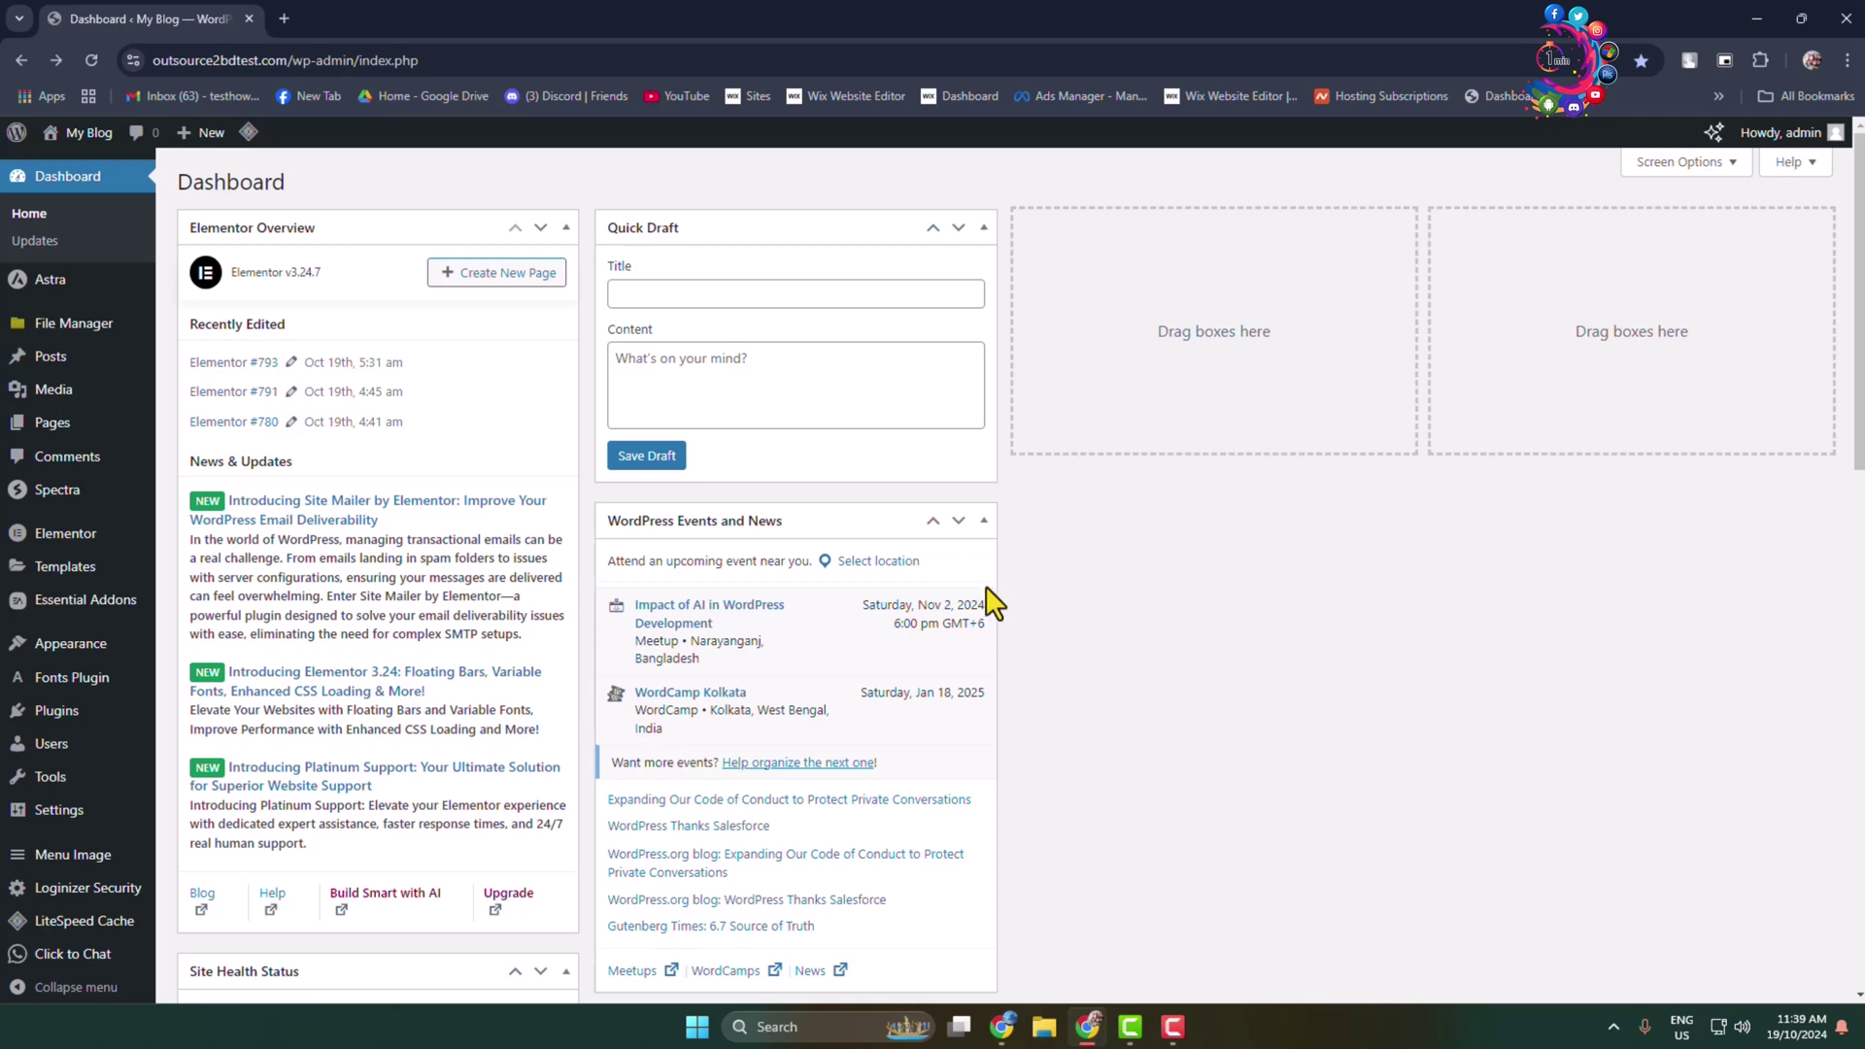
- Search the plugin directory for 'tidio' from Plugins > Add New Plugin
{"action": "mouse_move", "coordinate": [56, 710]}
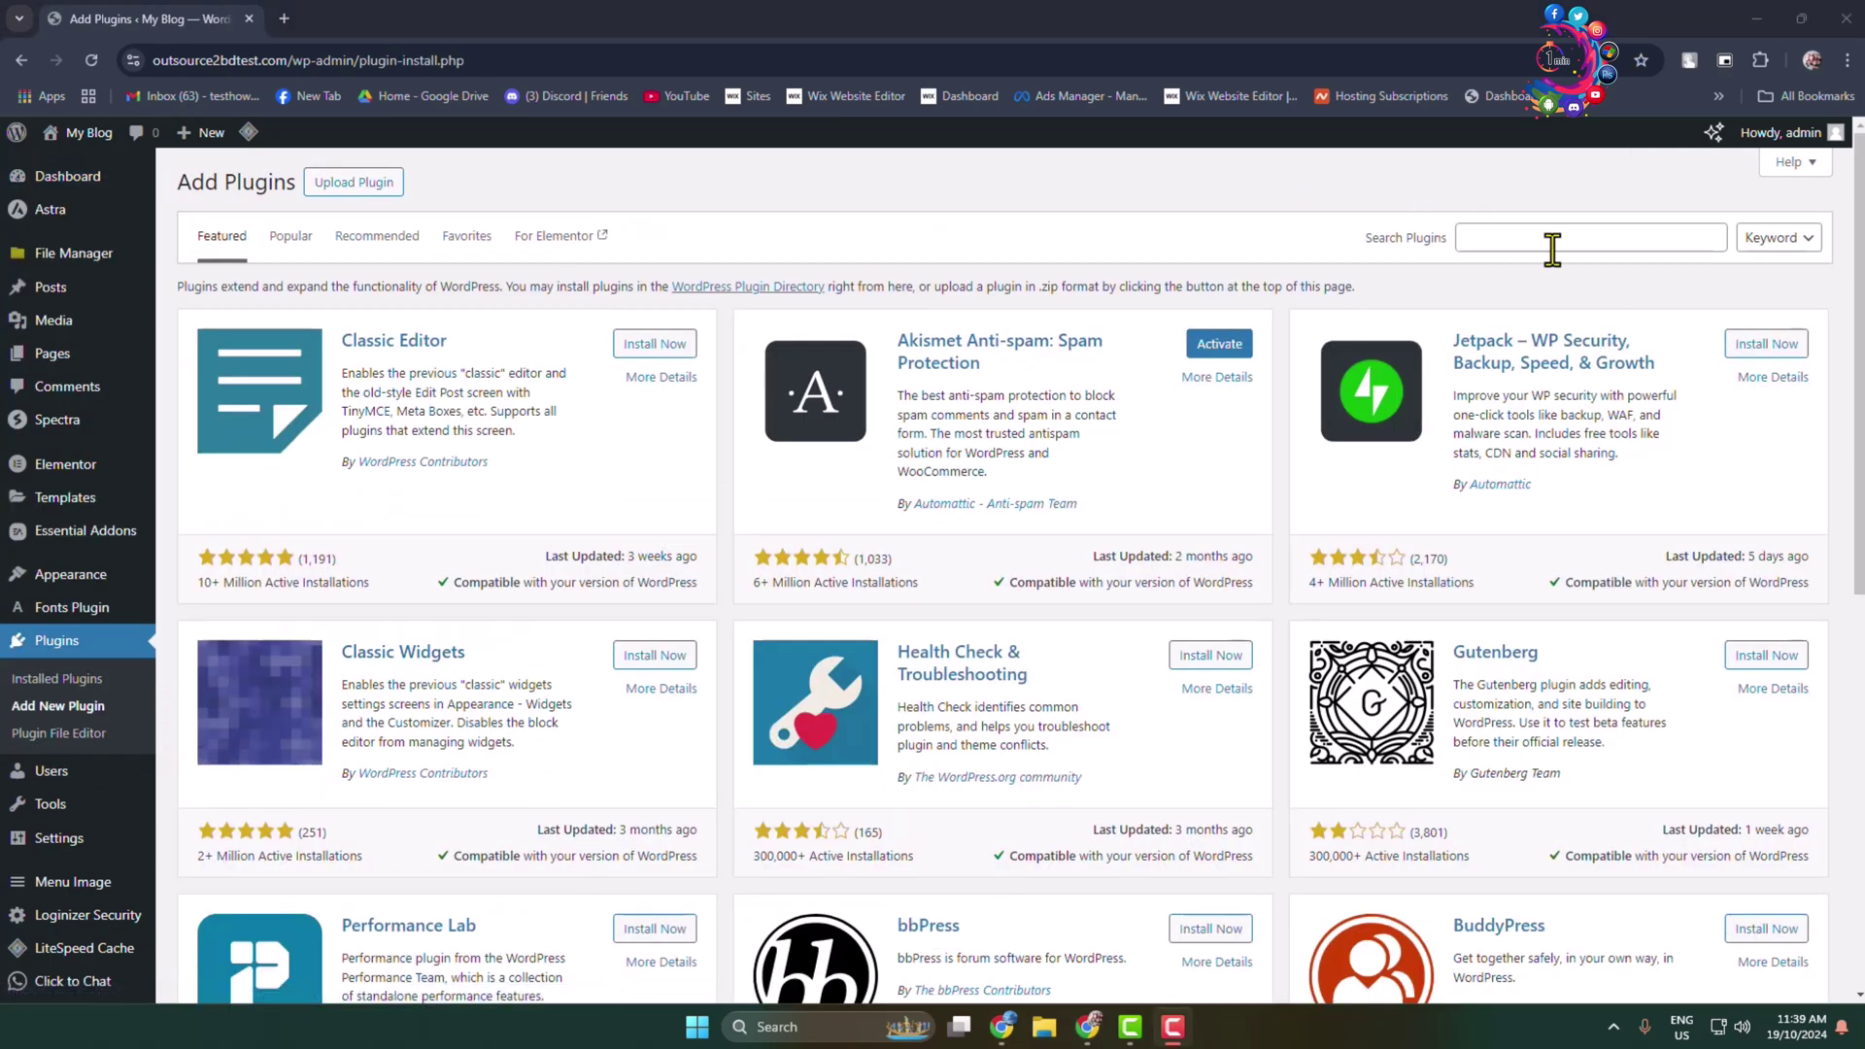
{"action": "left_click", "coordinate": [1548, 243]}
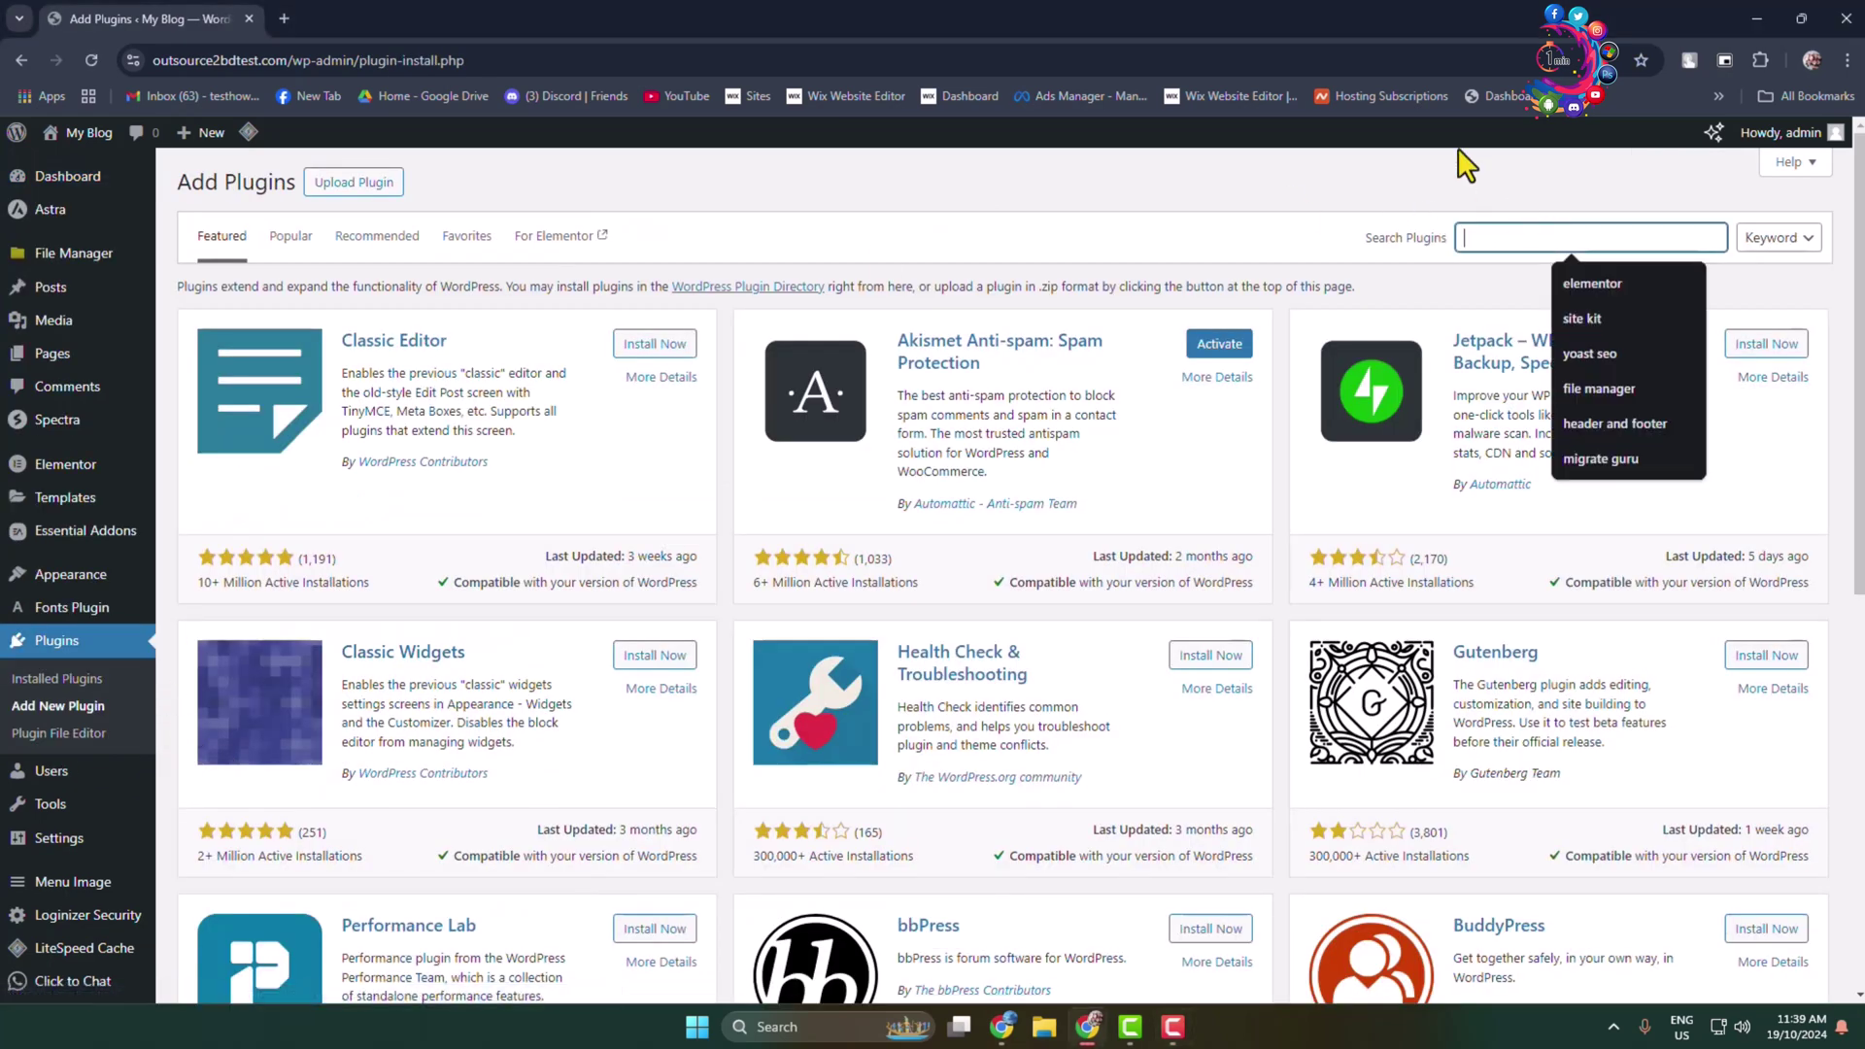
{"action": "type", "text": "tidio"}
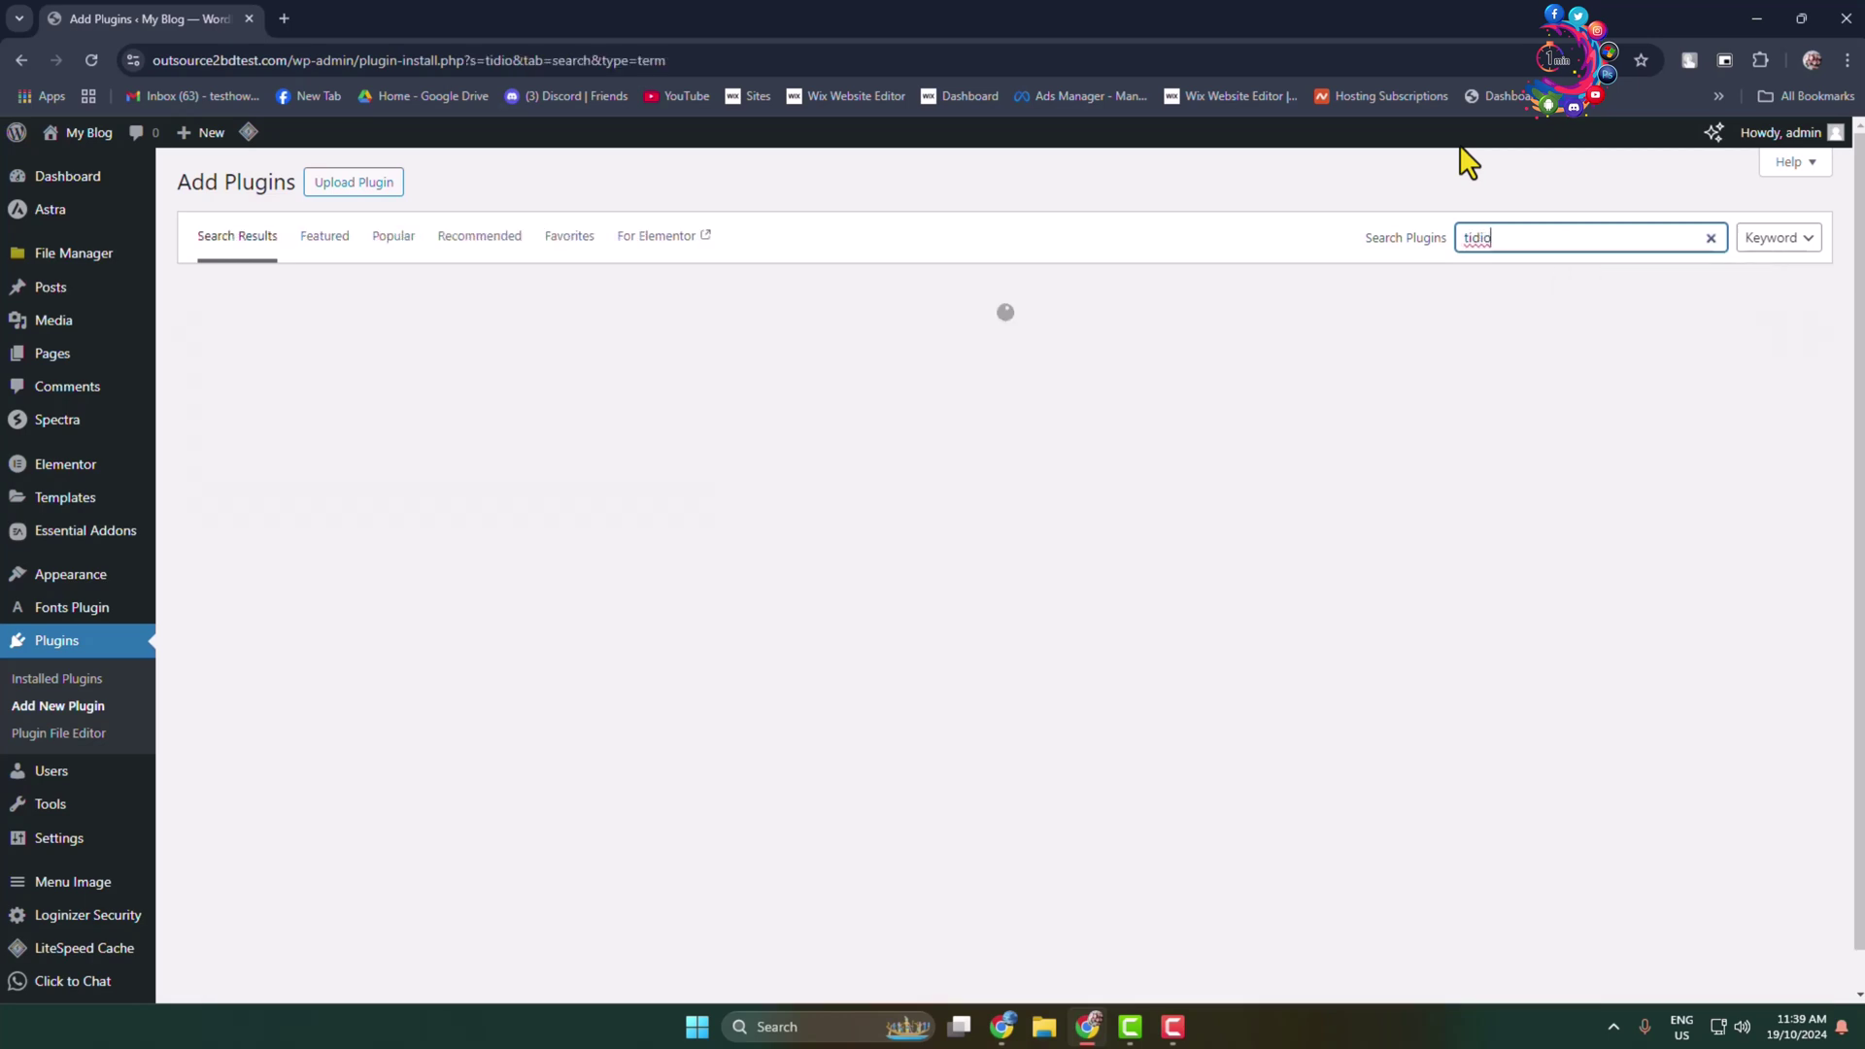
{"action": "double_click", "coordinate": [1530, 237]}
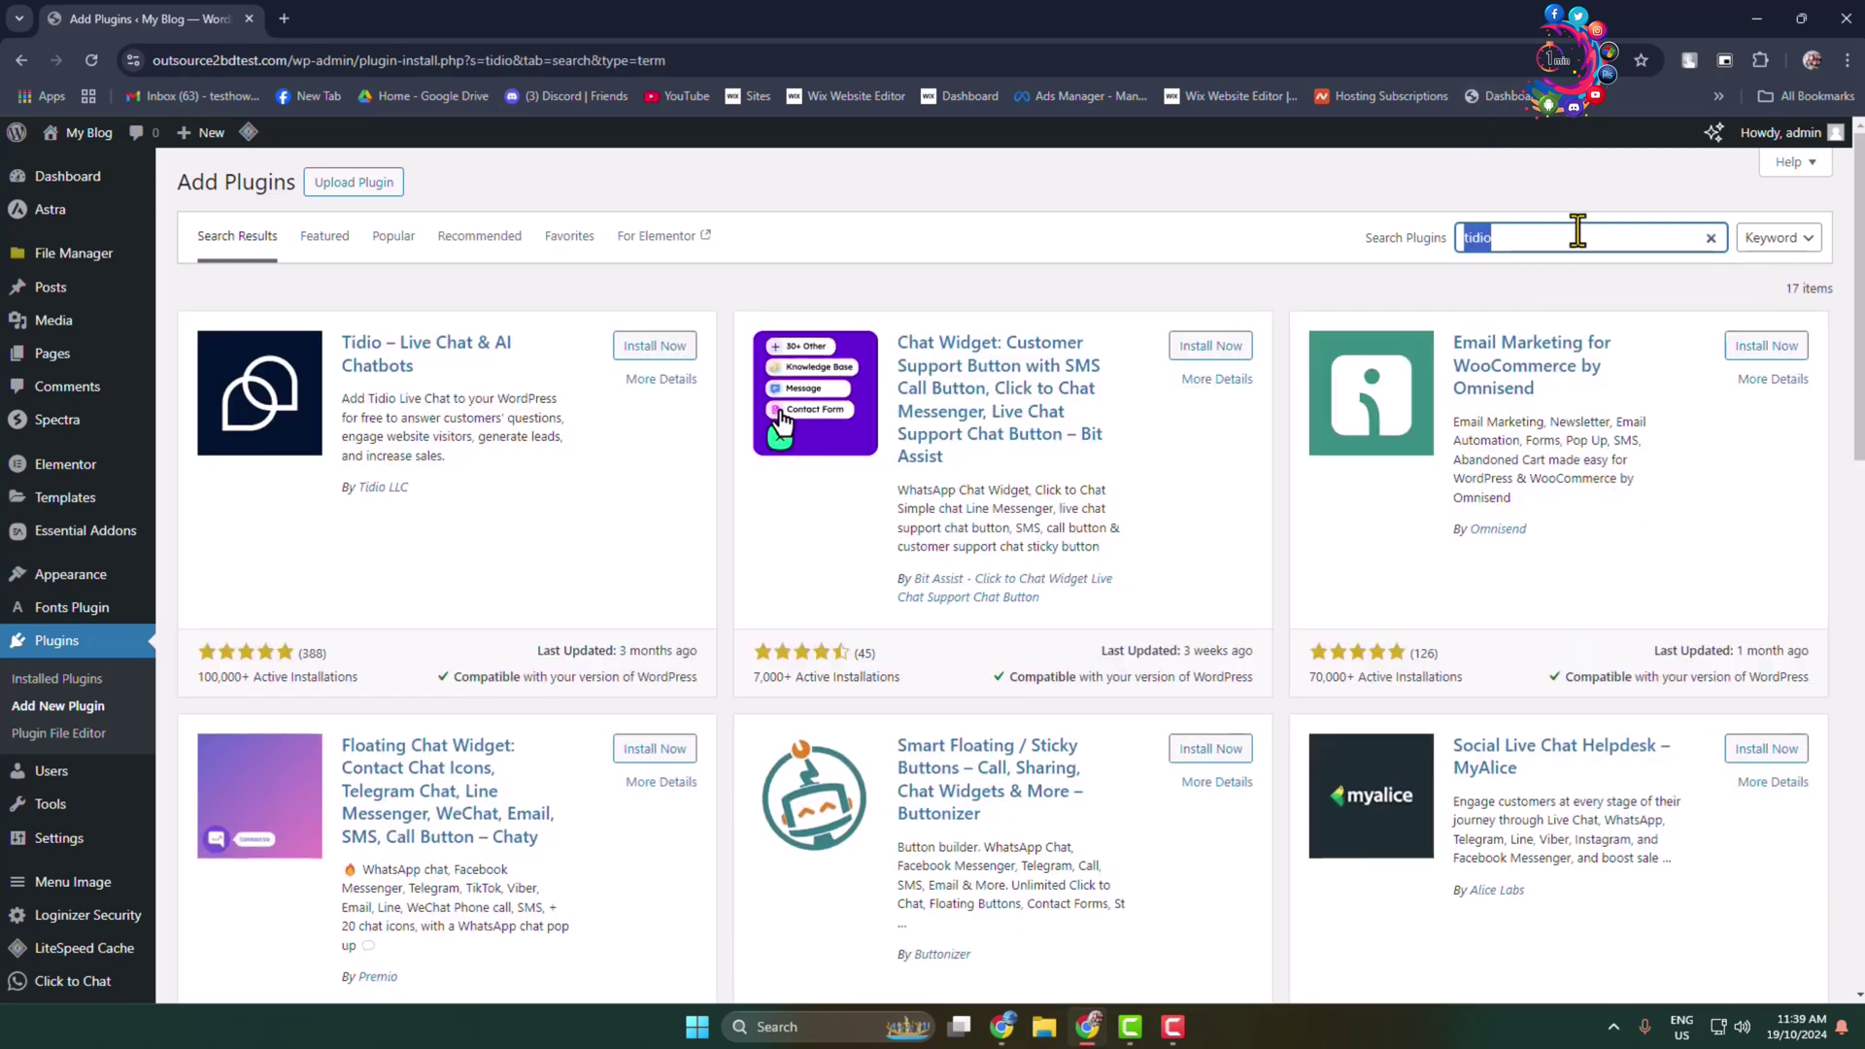
{"action": "left_click", "coordinate": [1144, 312]}
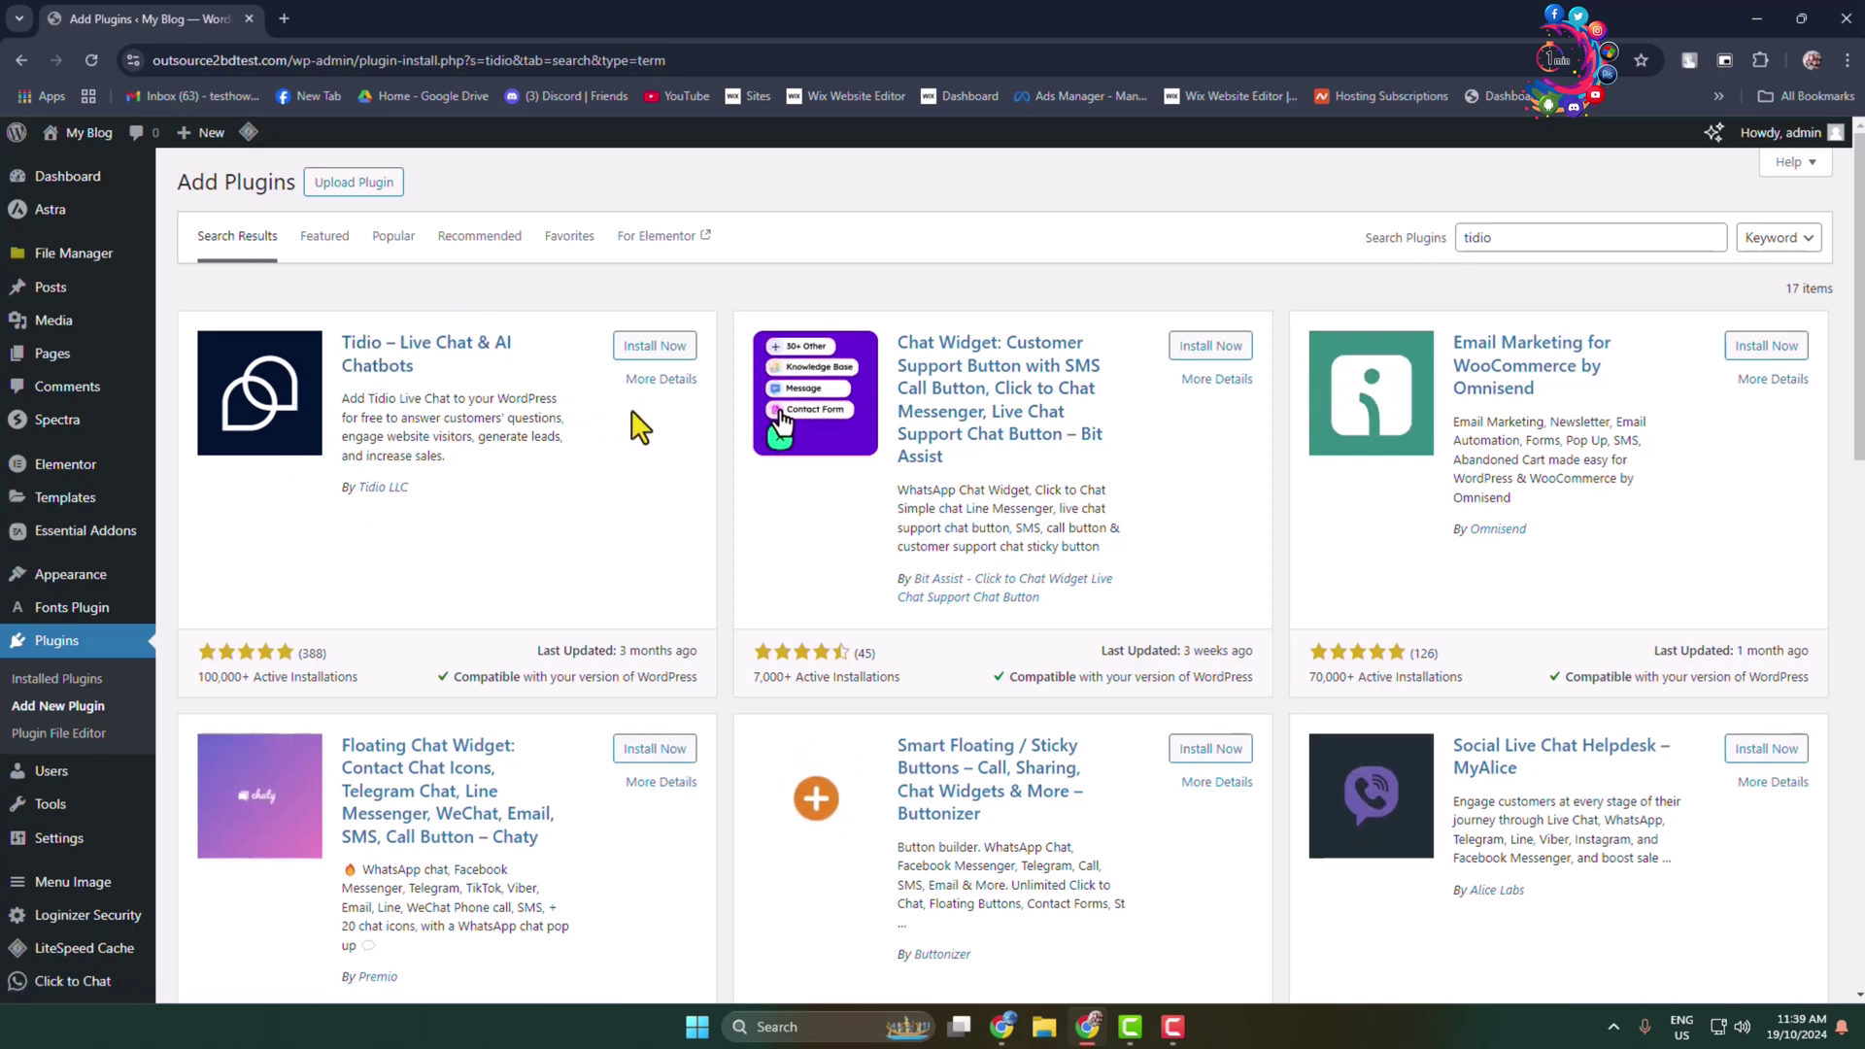
- Install the Tidio – Live Chat & AI Chatbots plugin from its card, then activate it
{"action": "left_click", "coordinate": [682, 354]}
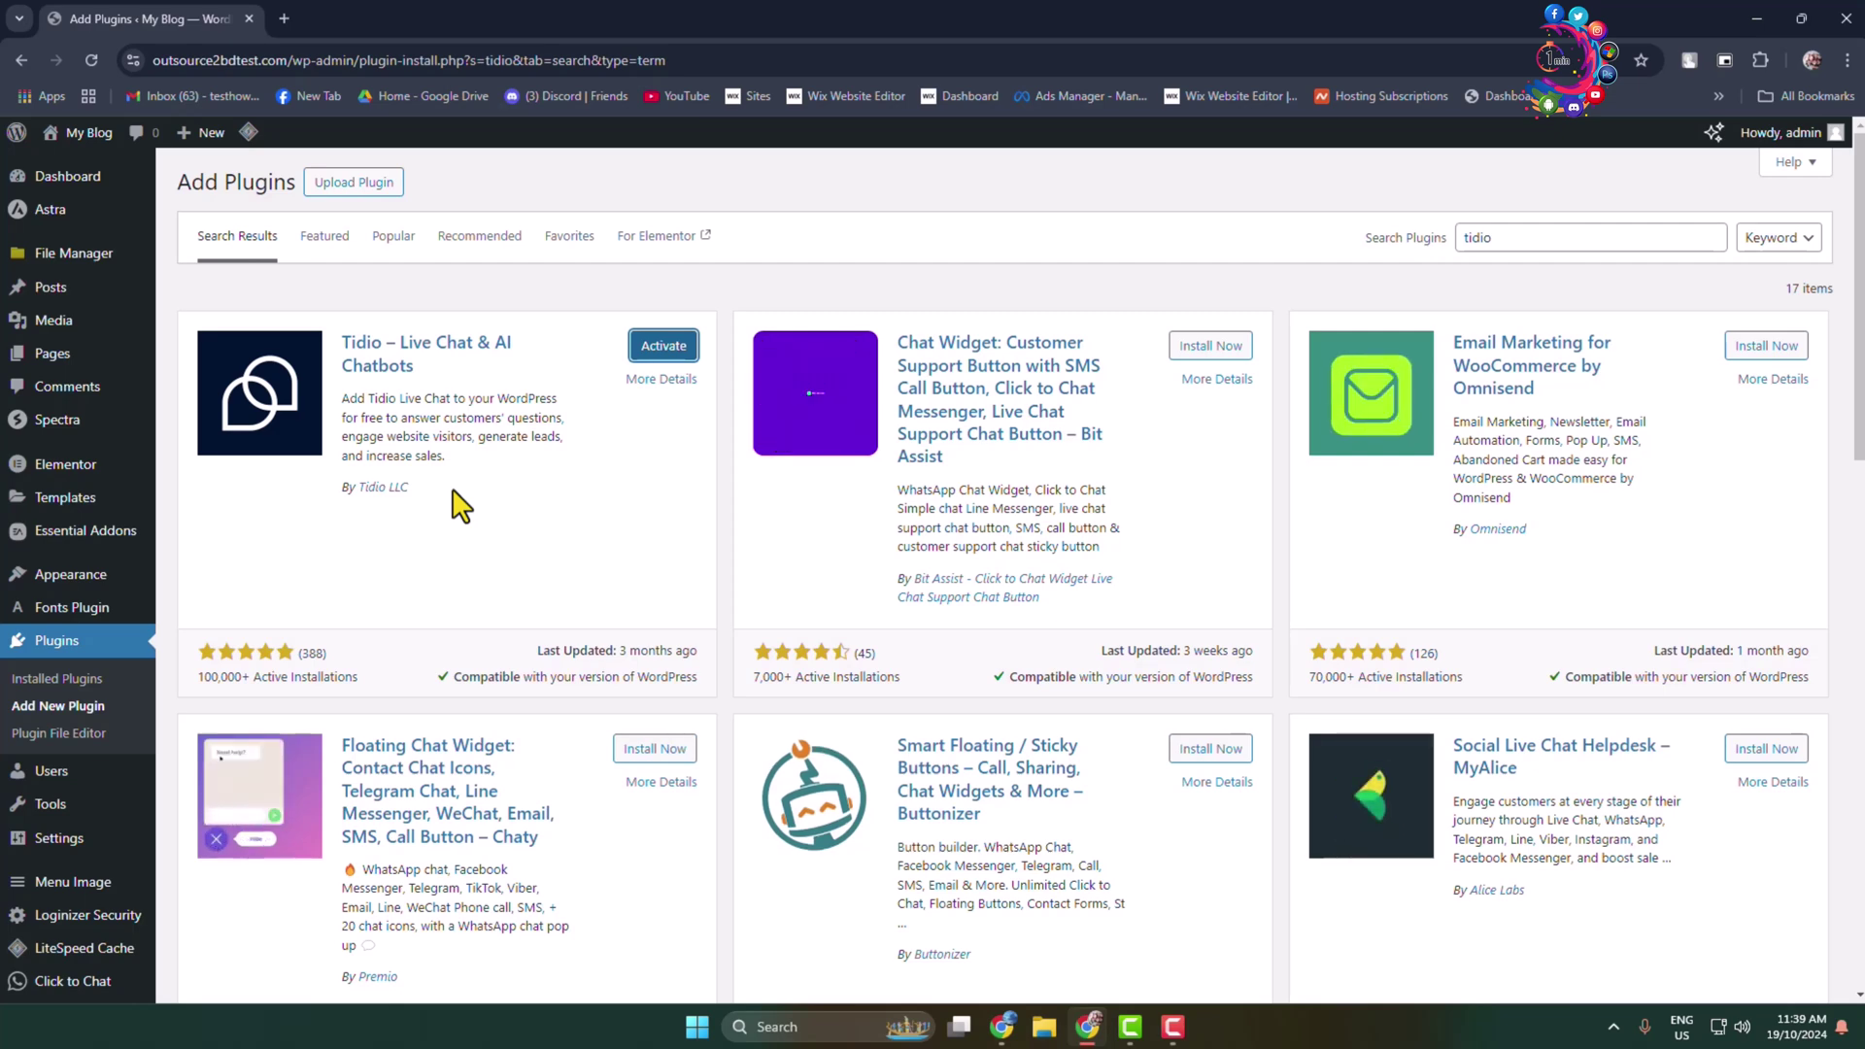
{"action": "left_click", "coordinate": [664, 346]}
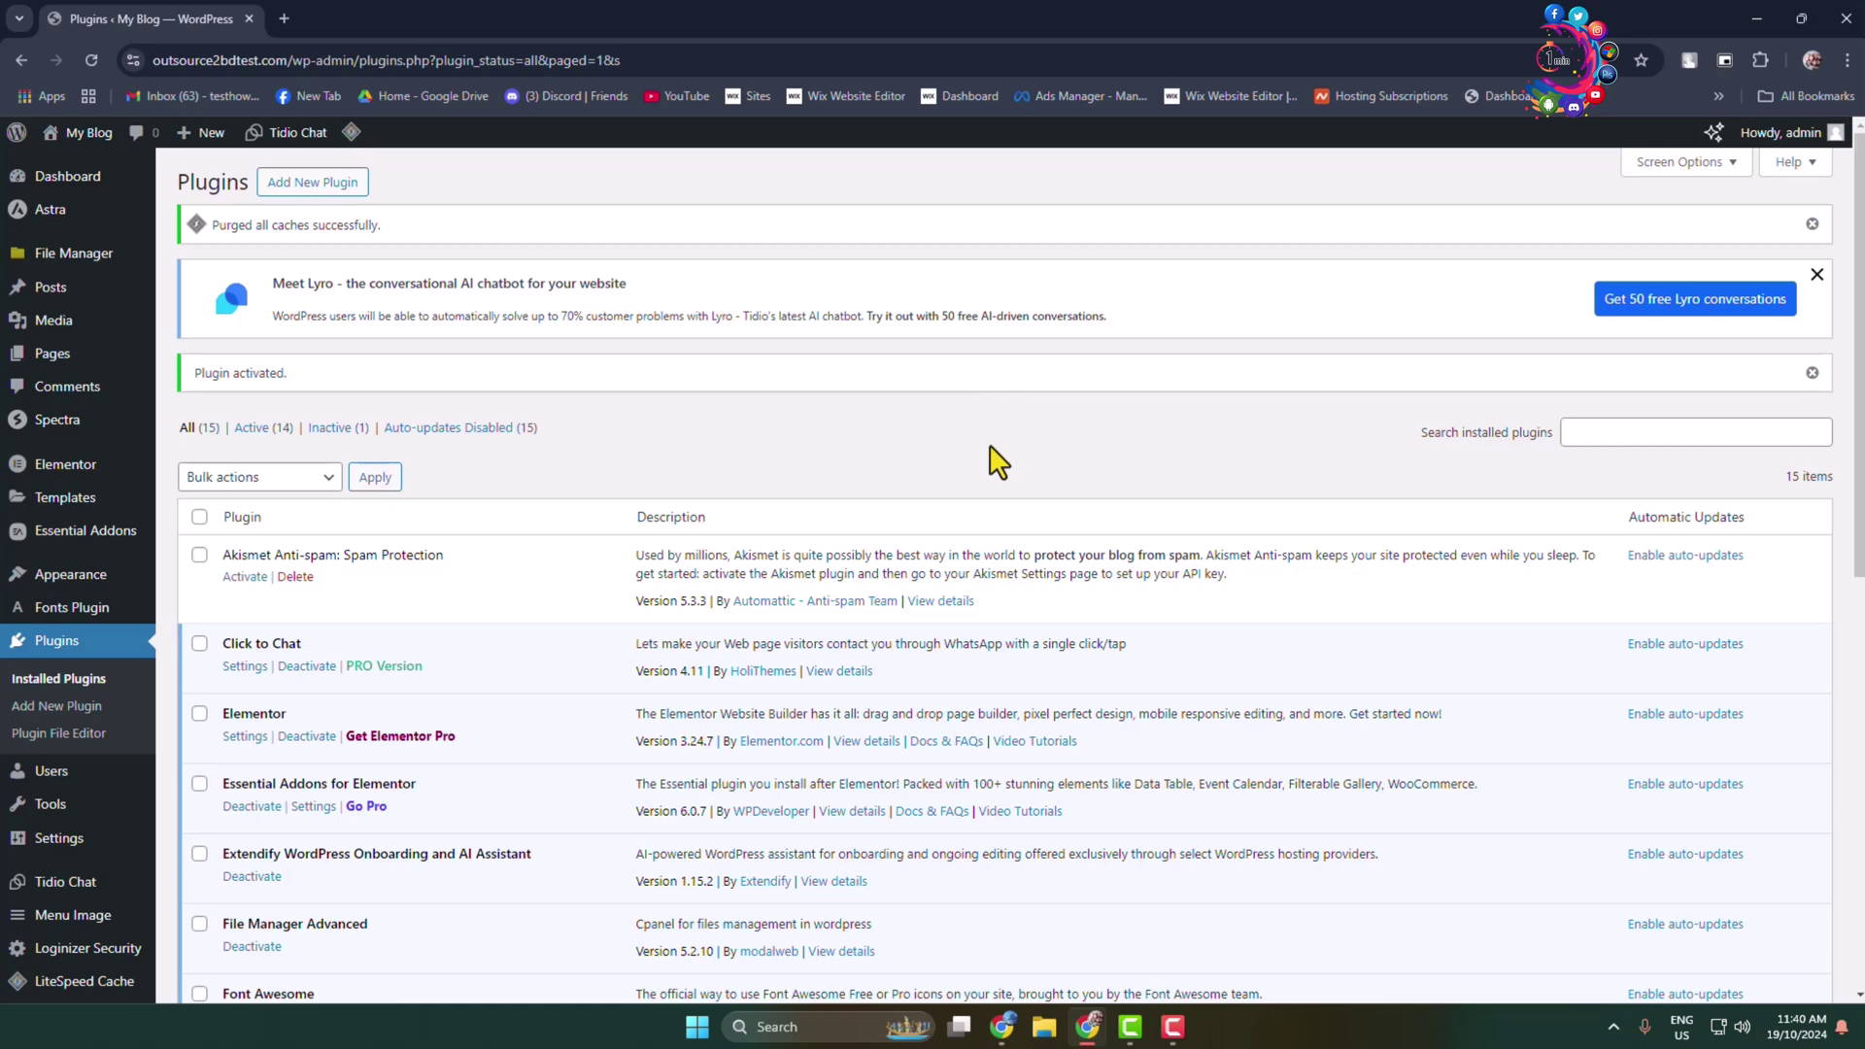
- Go to the Tidio Chat page and test the chat preview by minimizing, reopening and minimizing it
{"action": "scroll", "coordinate": [860, 564], "scroll_direction": "down", "scroll_amount": 3}
{"action": "scroll", "coordinate": [1047, 566], "scroll_direction": "up", "scroll_amount": 3}
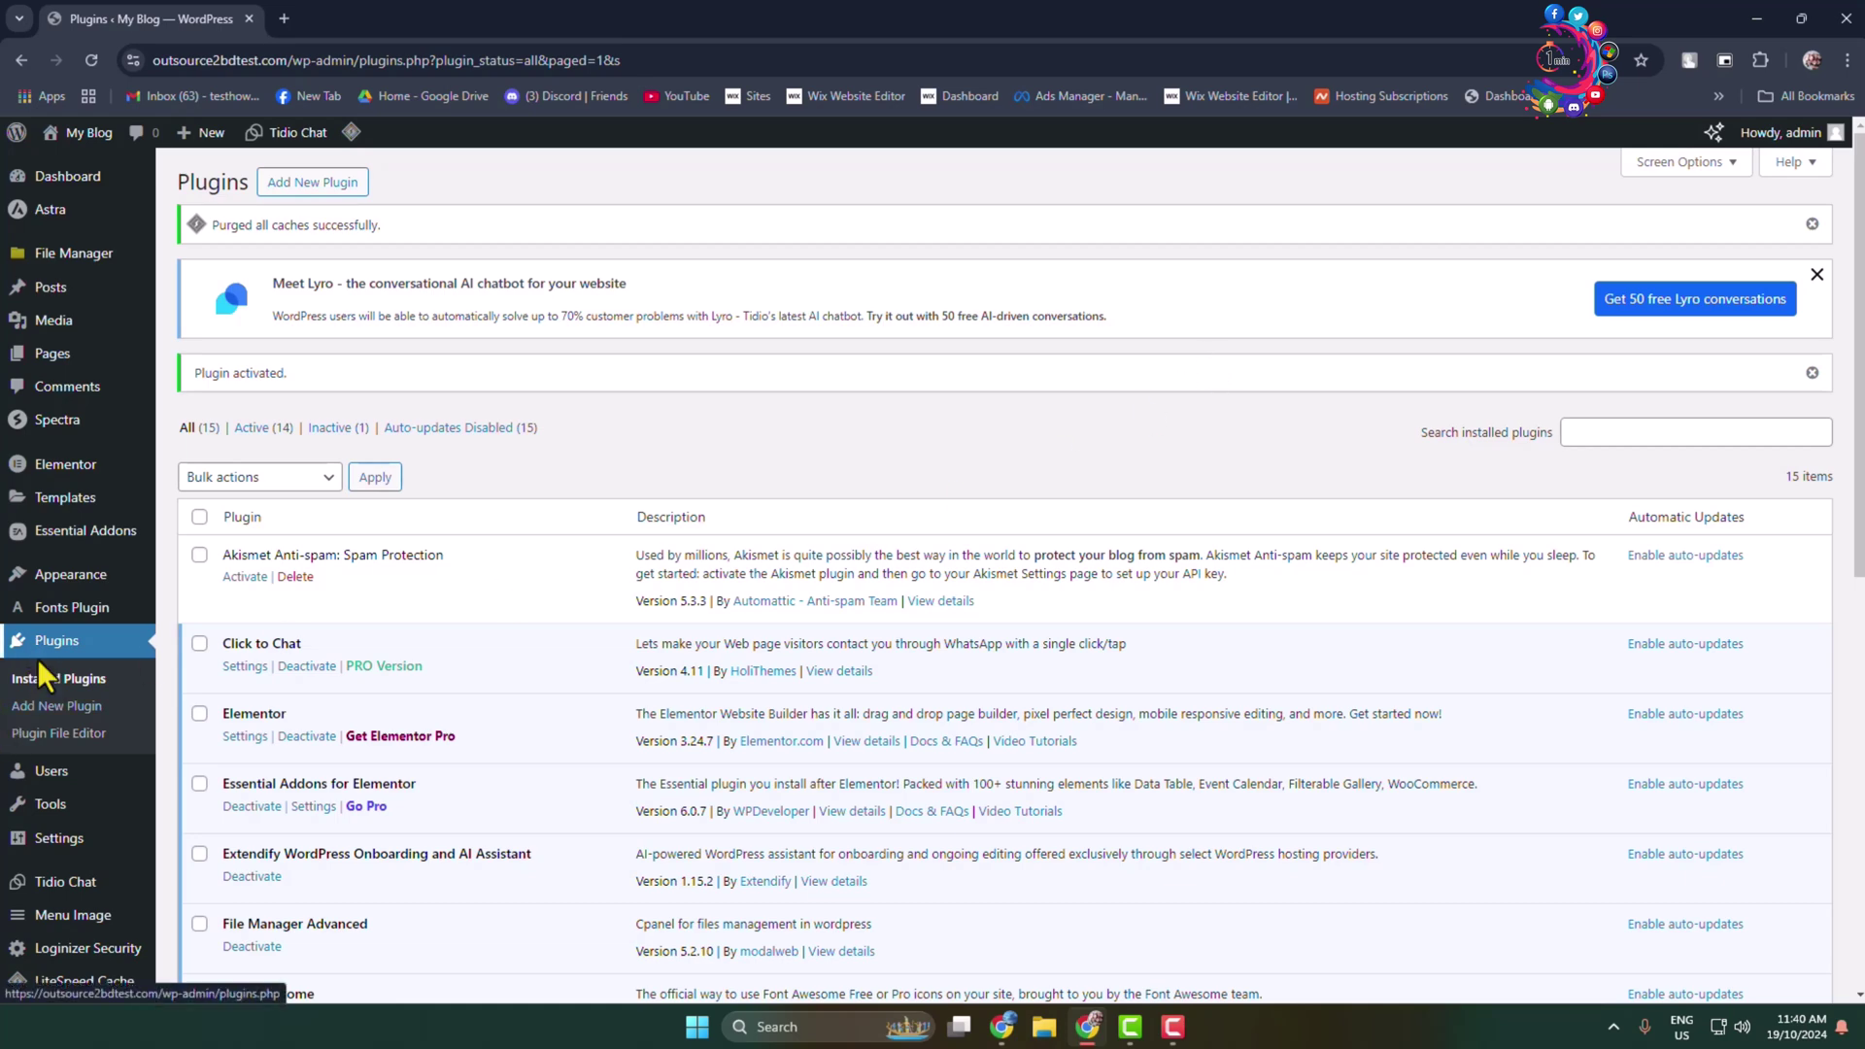
{"action": "mouse_move", "coordinate": [45, 883]}
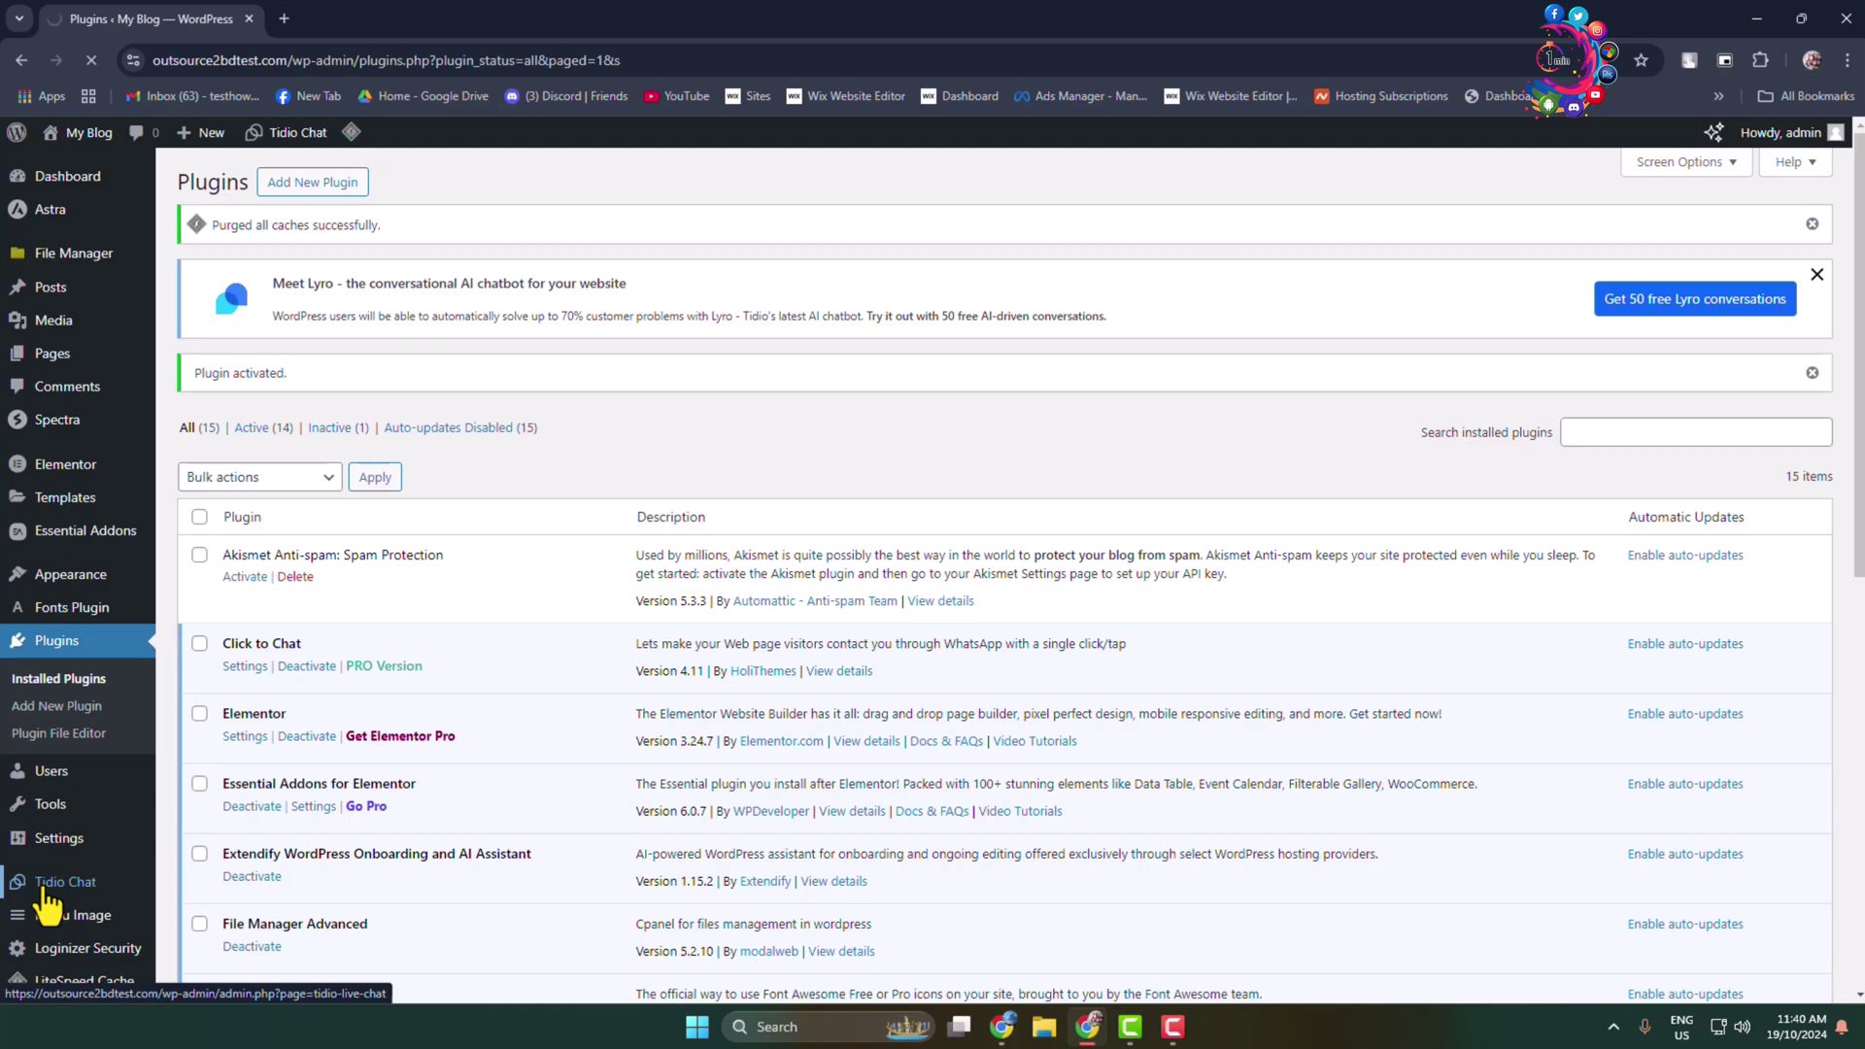
{"action": "scroll", "coordinate": [1690, 726], "scroll_direction": "down", "scroll_amount": 2}
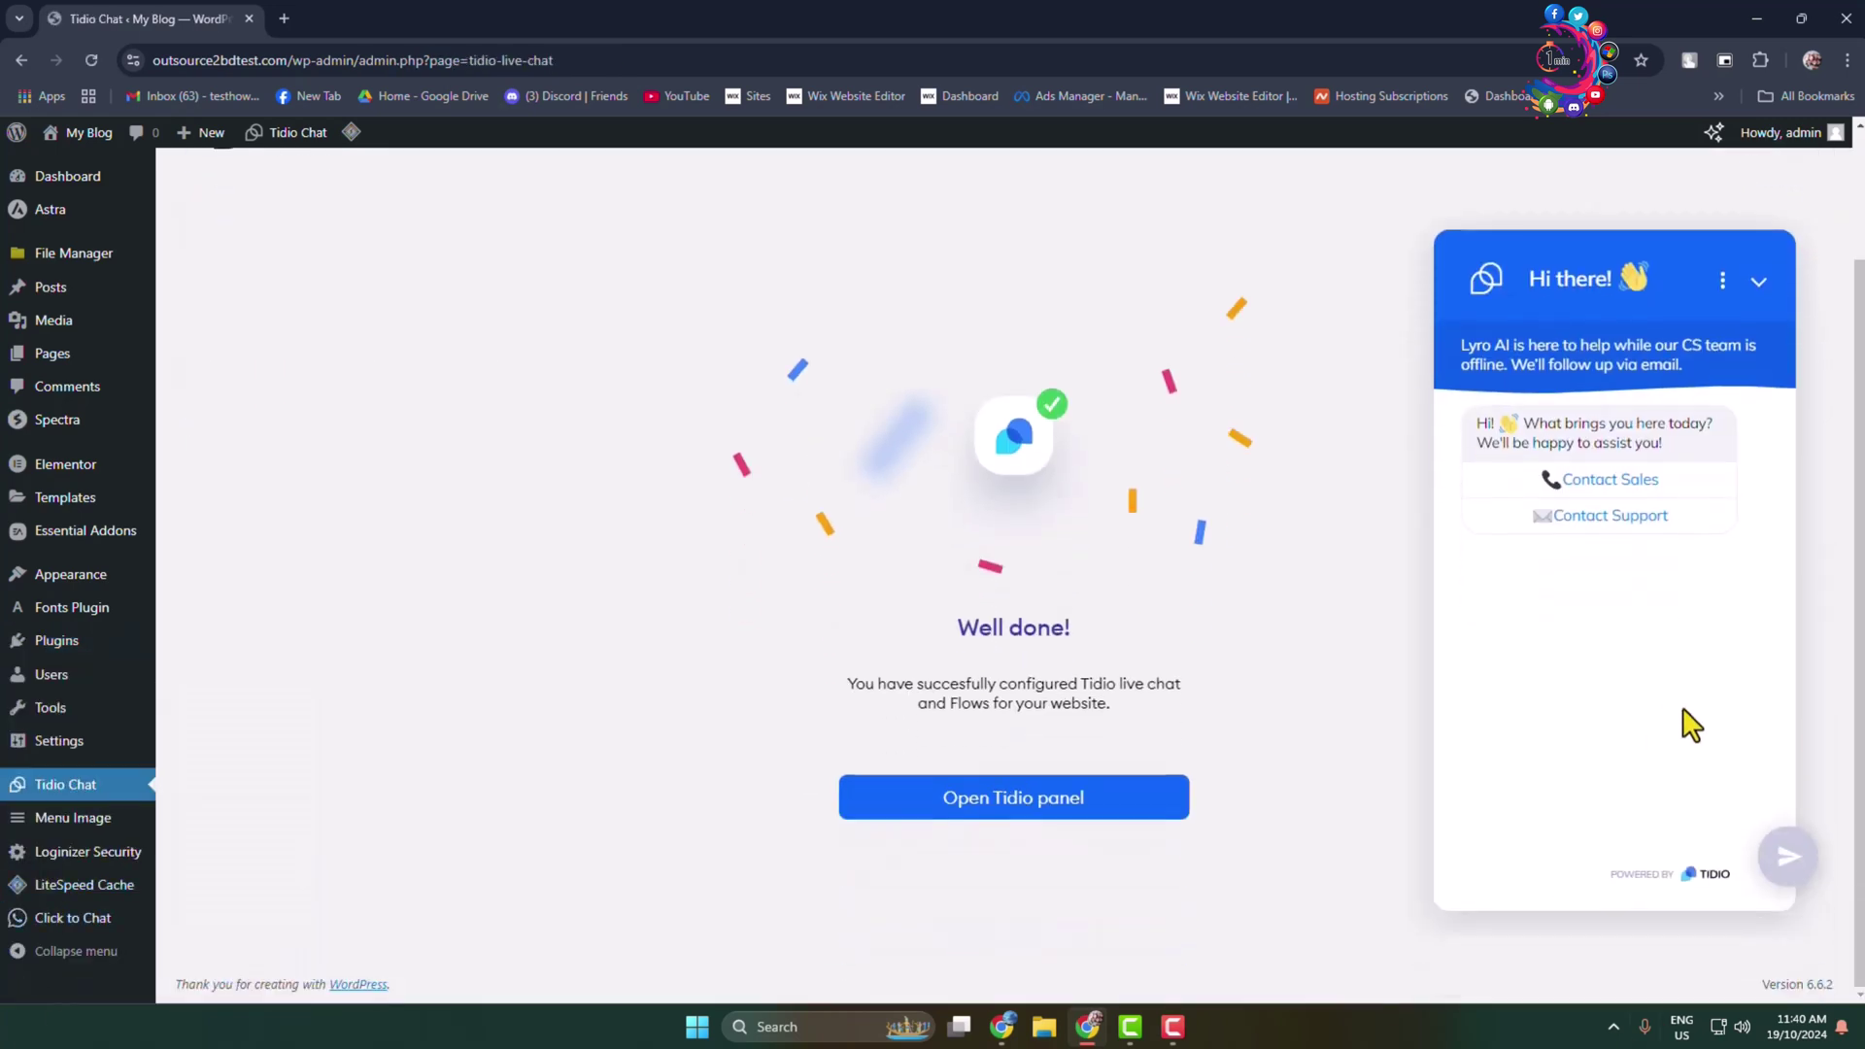
{"action": "left_click", "coordinate": [1757, 281]}
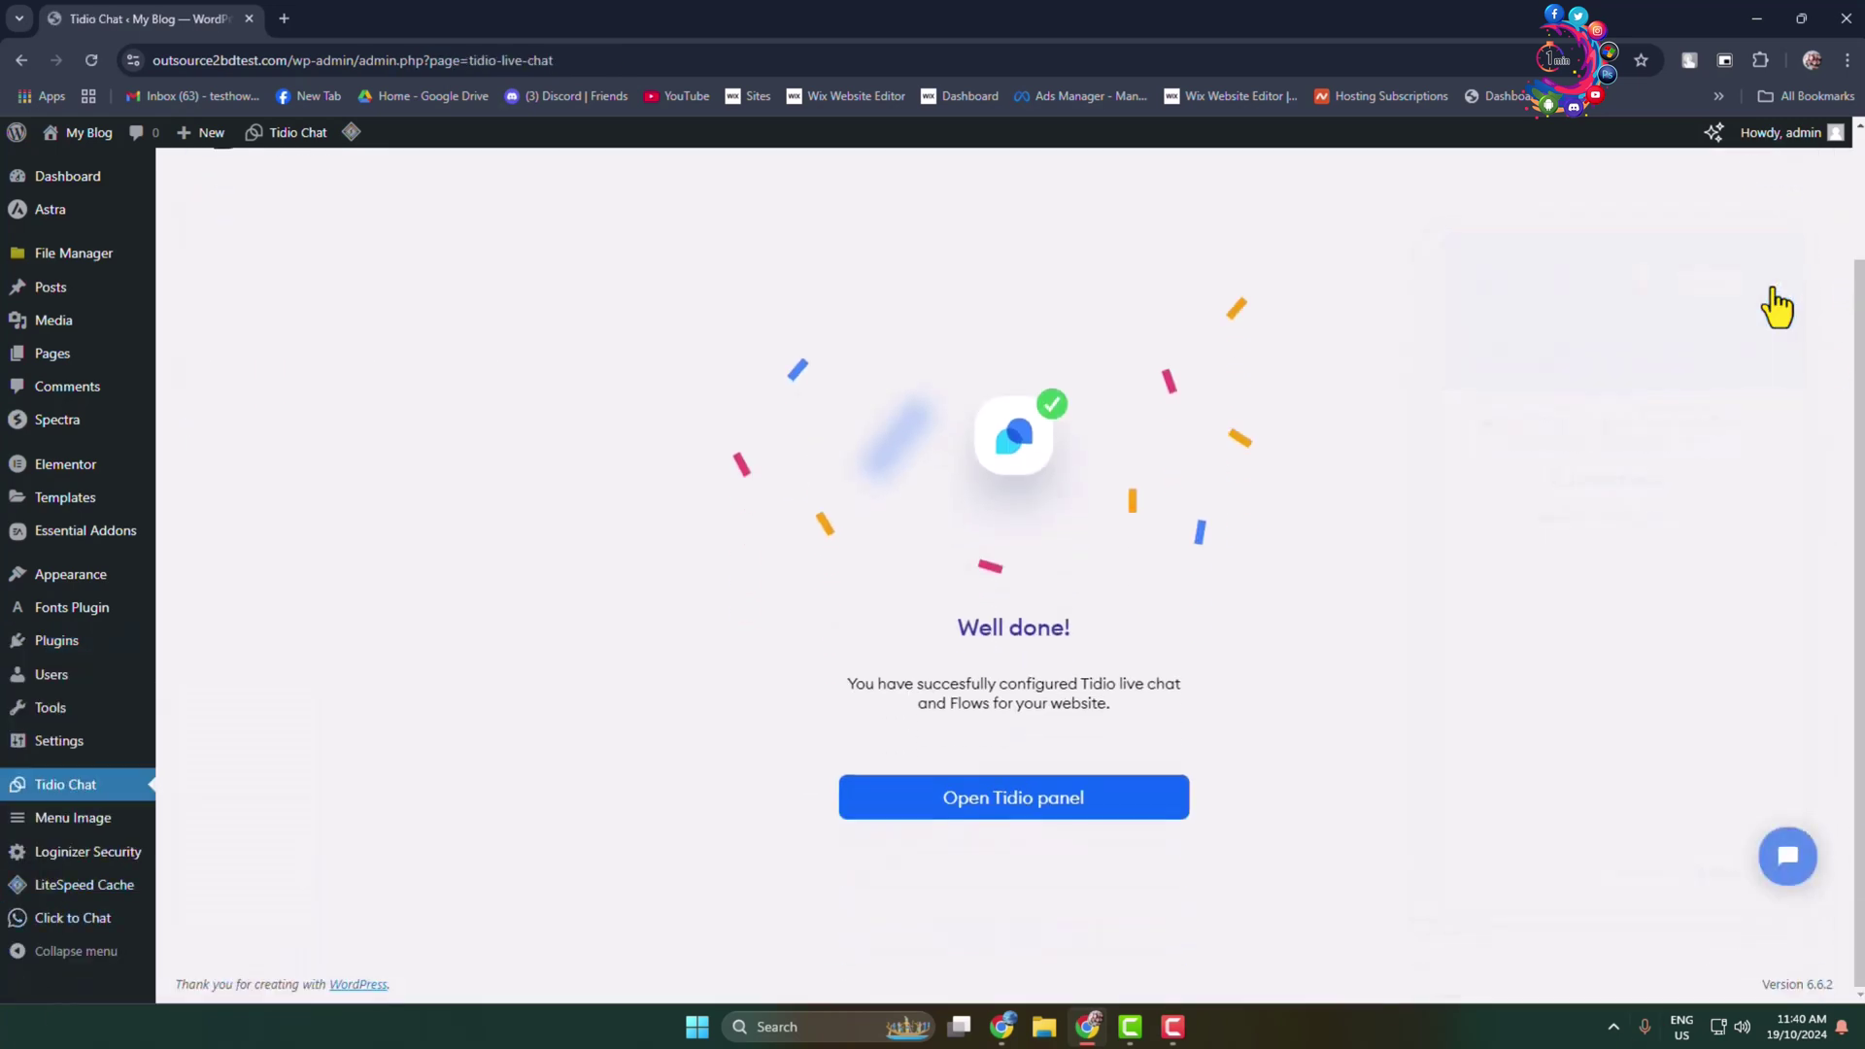
{"action": "left_click", "coordinate": [1785, 879]}
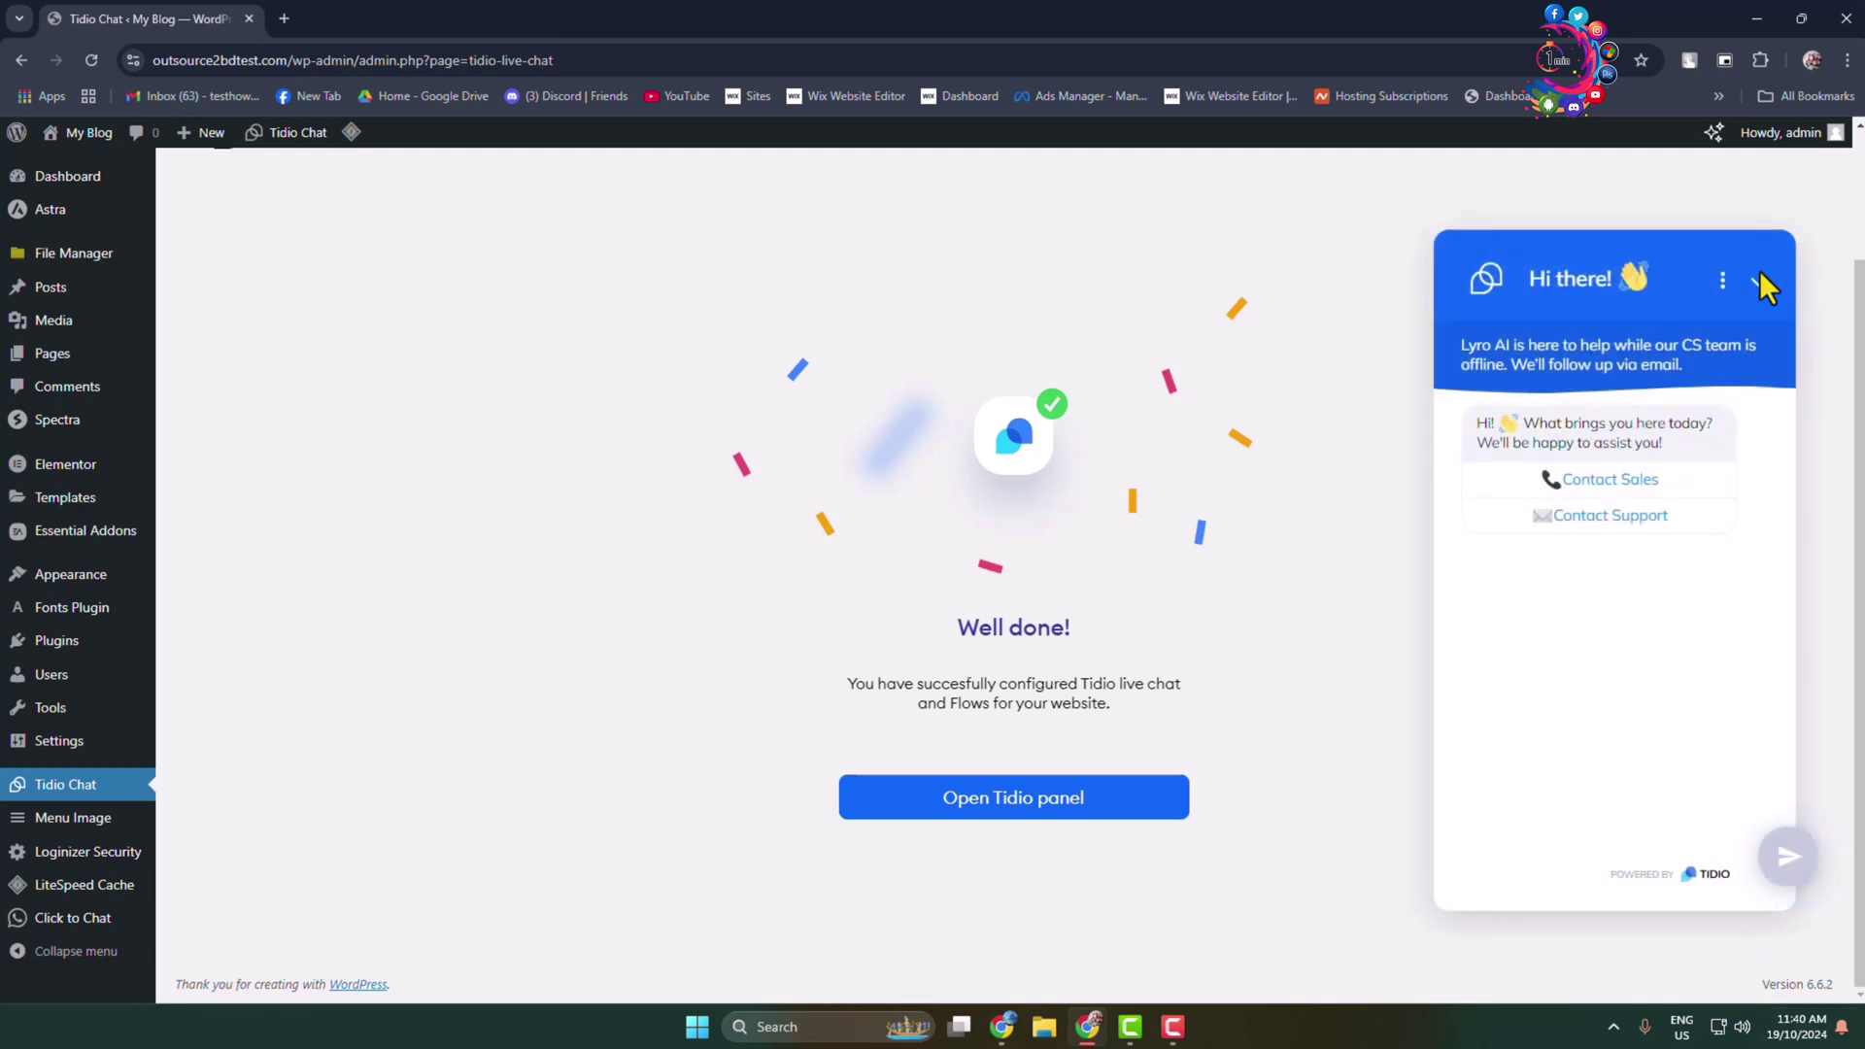
{"action": "left_click", "coordinate": [1758, 280]}
{"action": "scroll", "coordinate": [952, 898], "scroll_direction": "up", "scroll_amount": 1}
{"action": "scroll", "coordinate": [952, 898], "scroll_direction": "up", "scroll_amount": 1}
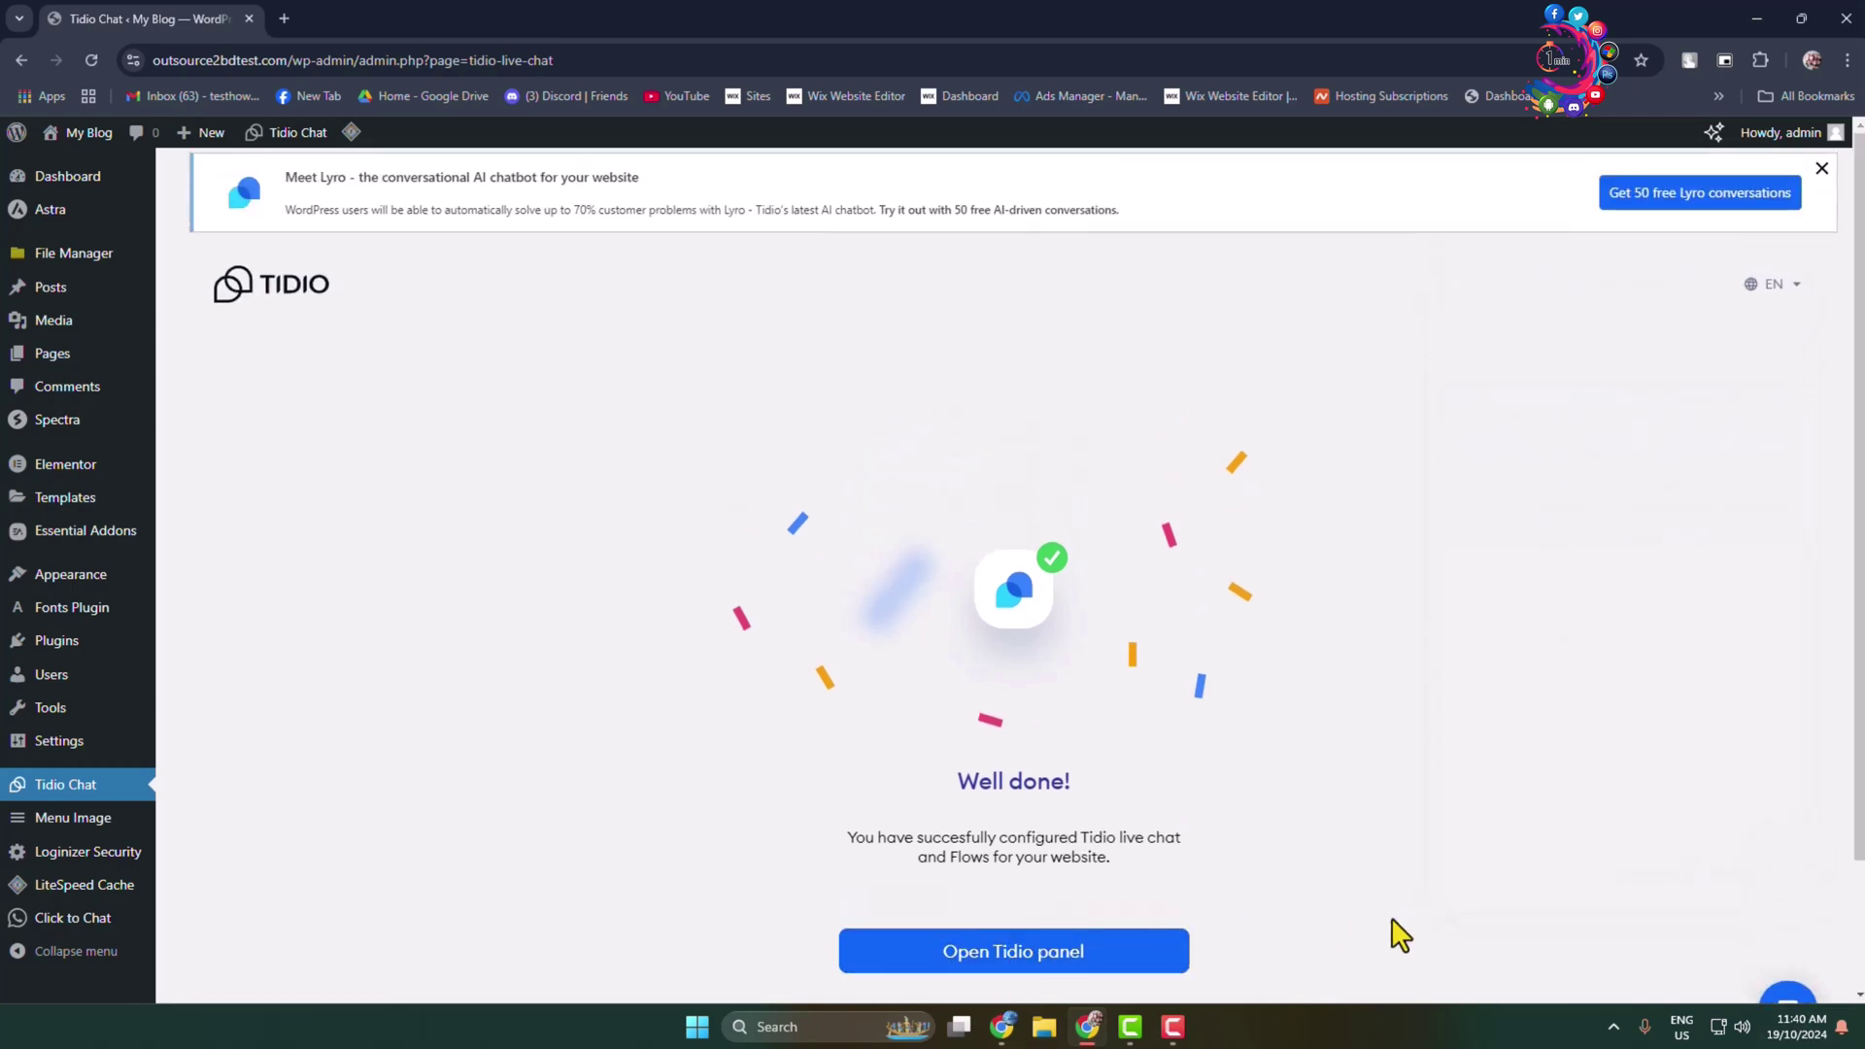
- Open the Tidio panel in a new tab at its login form
{"action": "left_click", "coordinate": [1013, 951]}
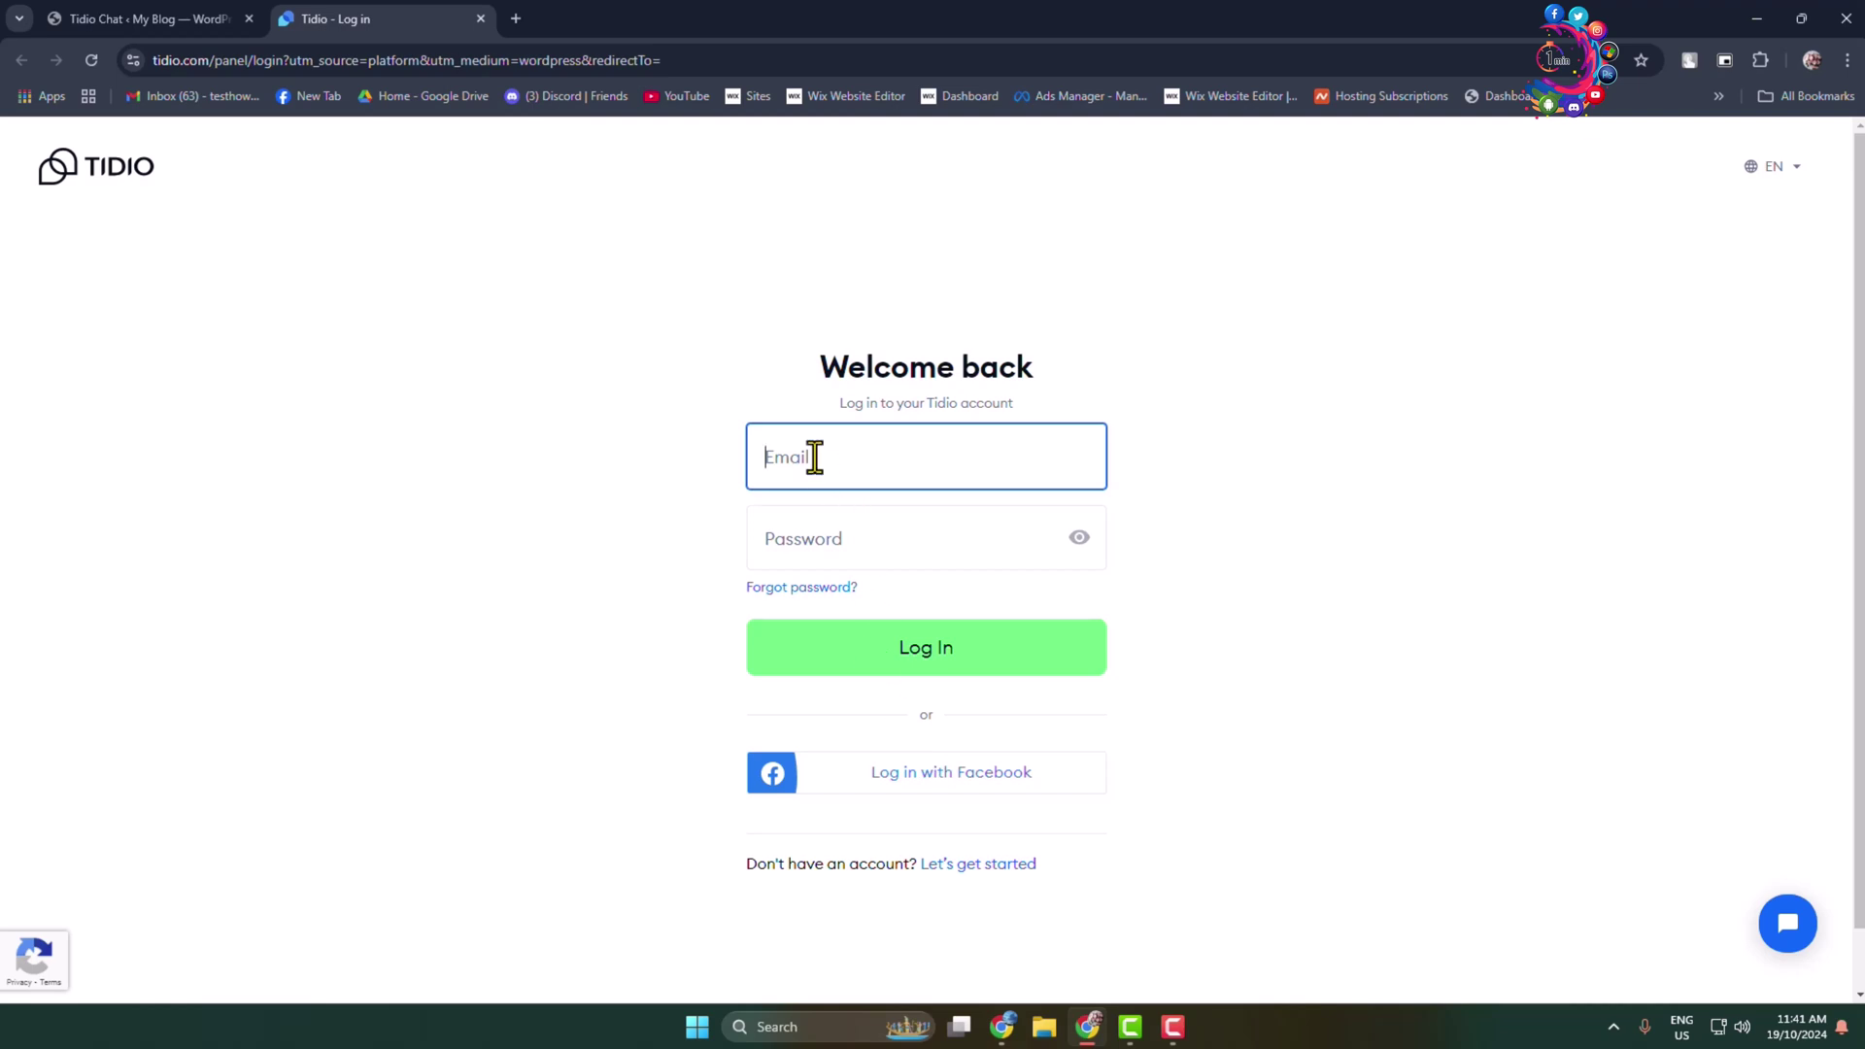
{"action": "left_click", "coordinate": [861, 543]}
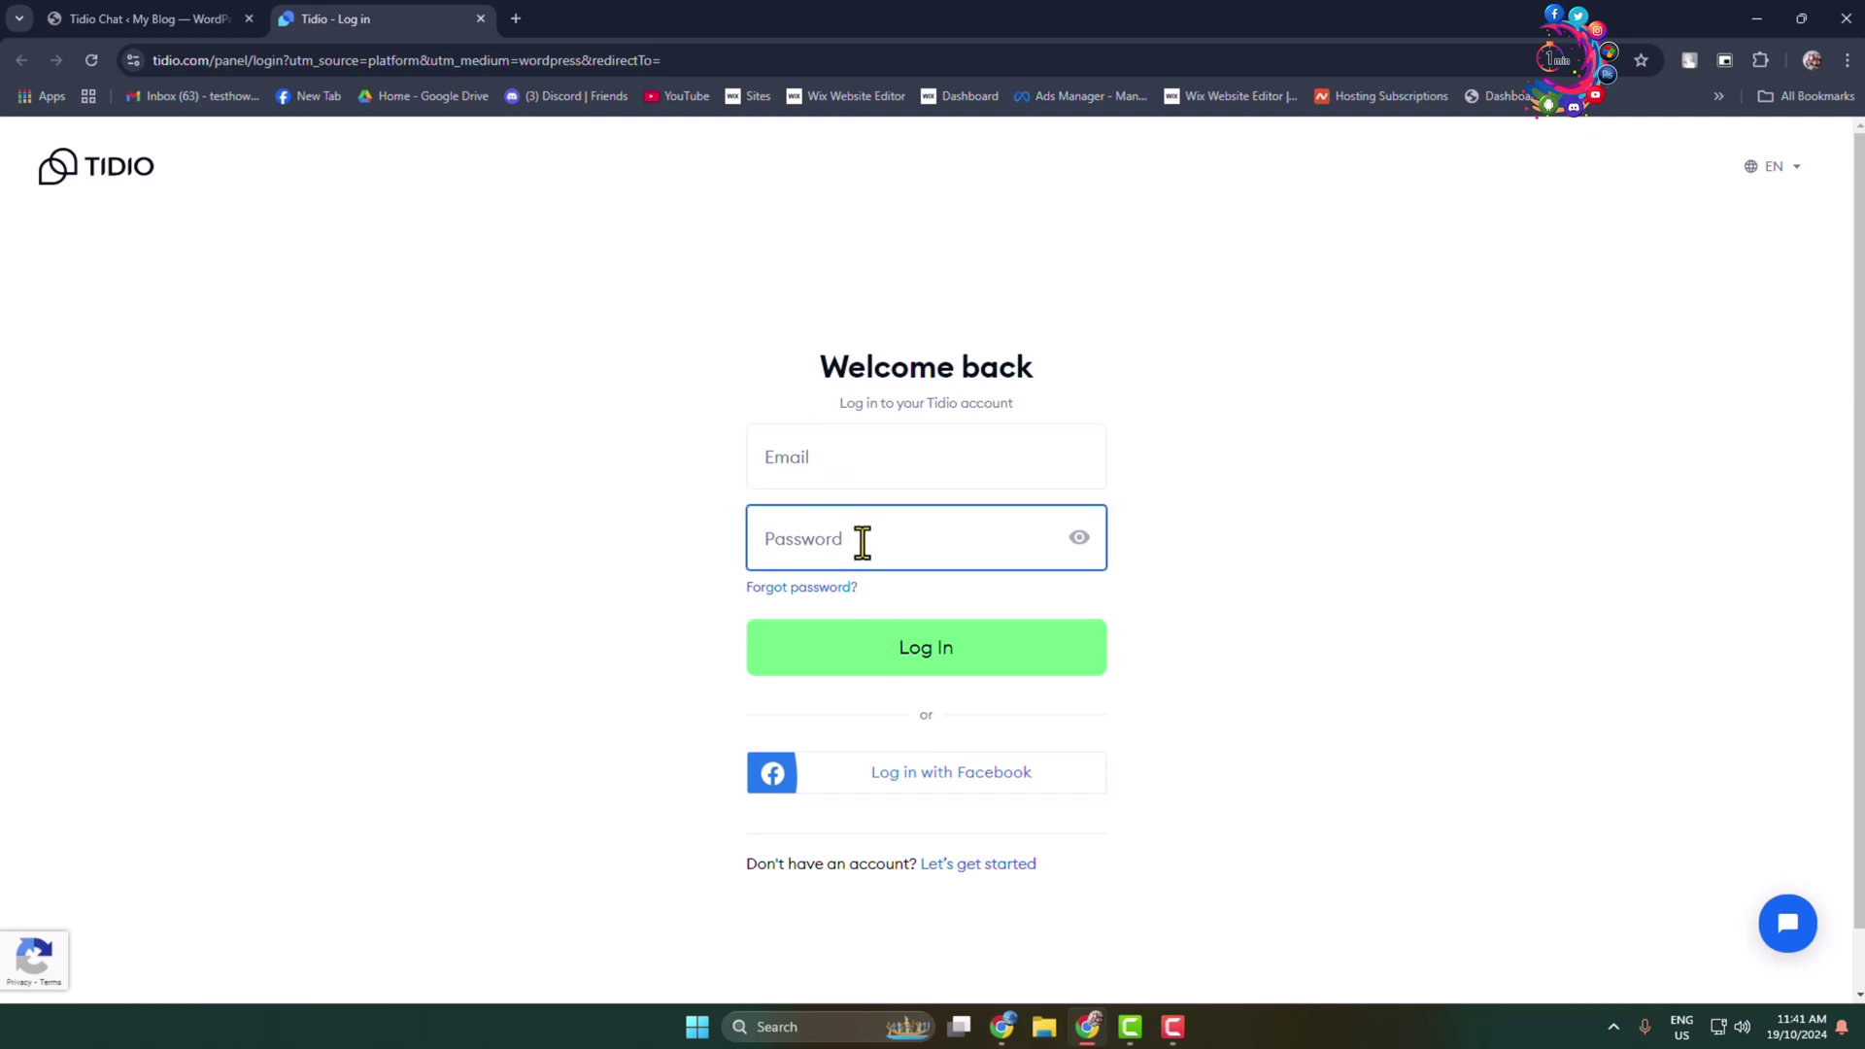
{"action": "left_click", "coordinate": [1565, 784]}
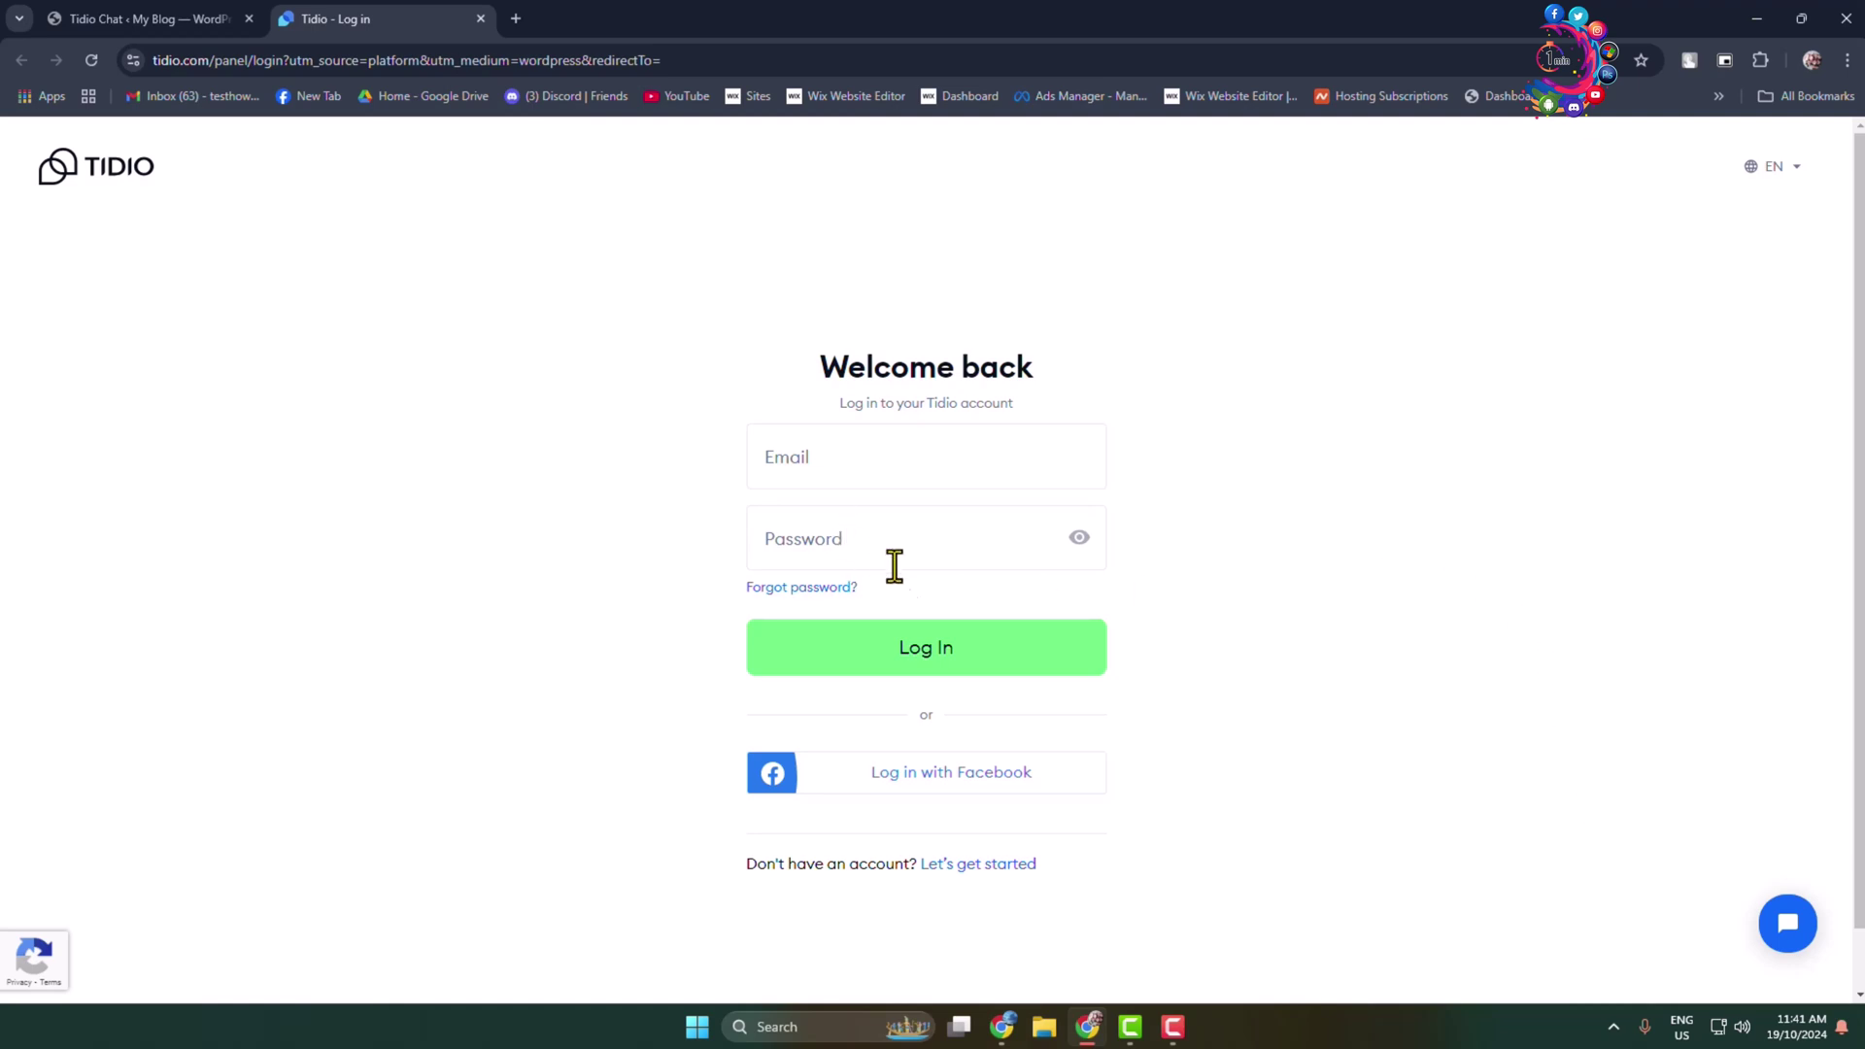
- Sign up for a free Tidio account with email, password and website address
{"action": "left_click", "coordinate": [987, 867]}
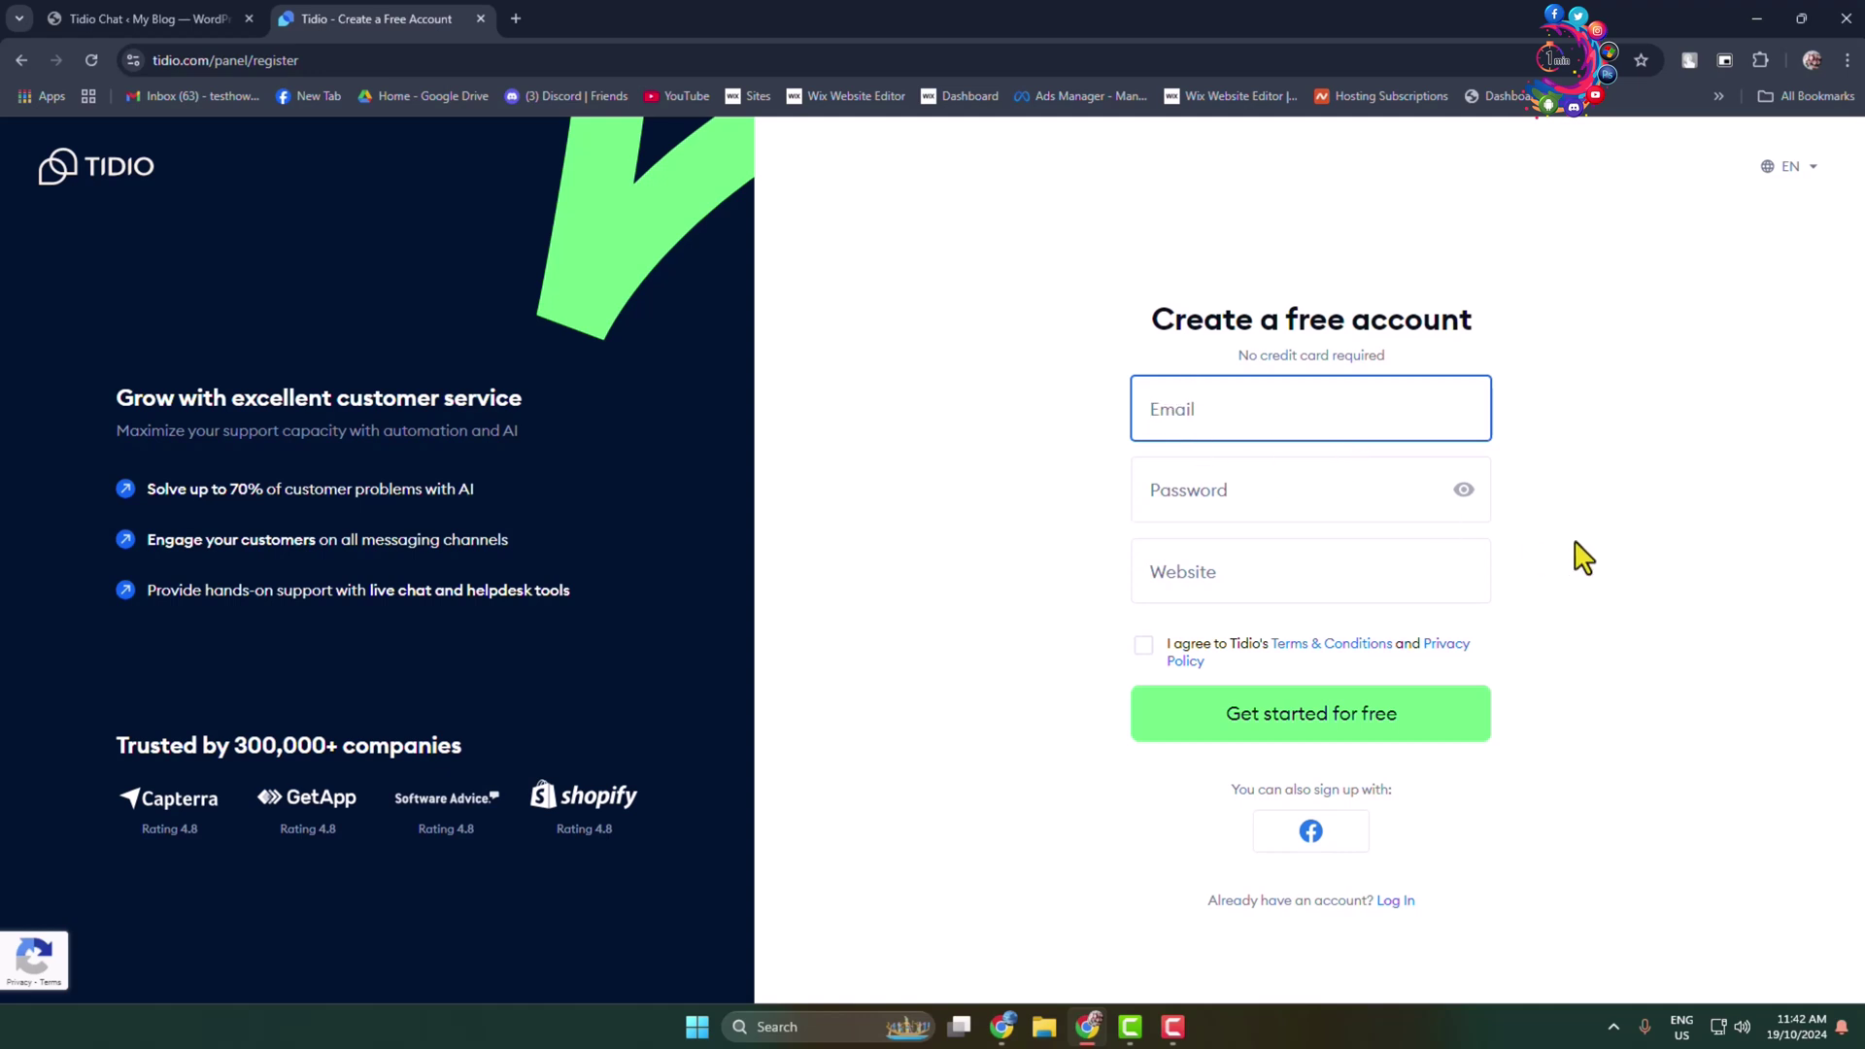
{"action": "left_click", "coordinate": [1260, 467]}
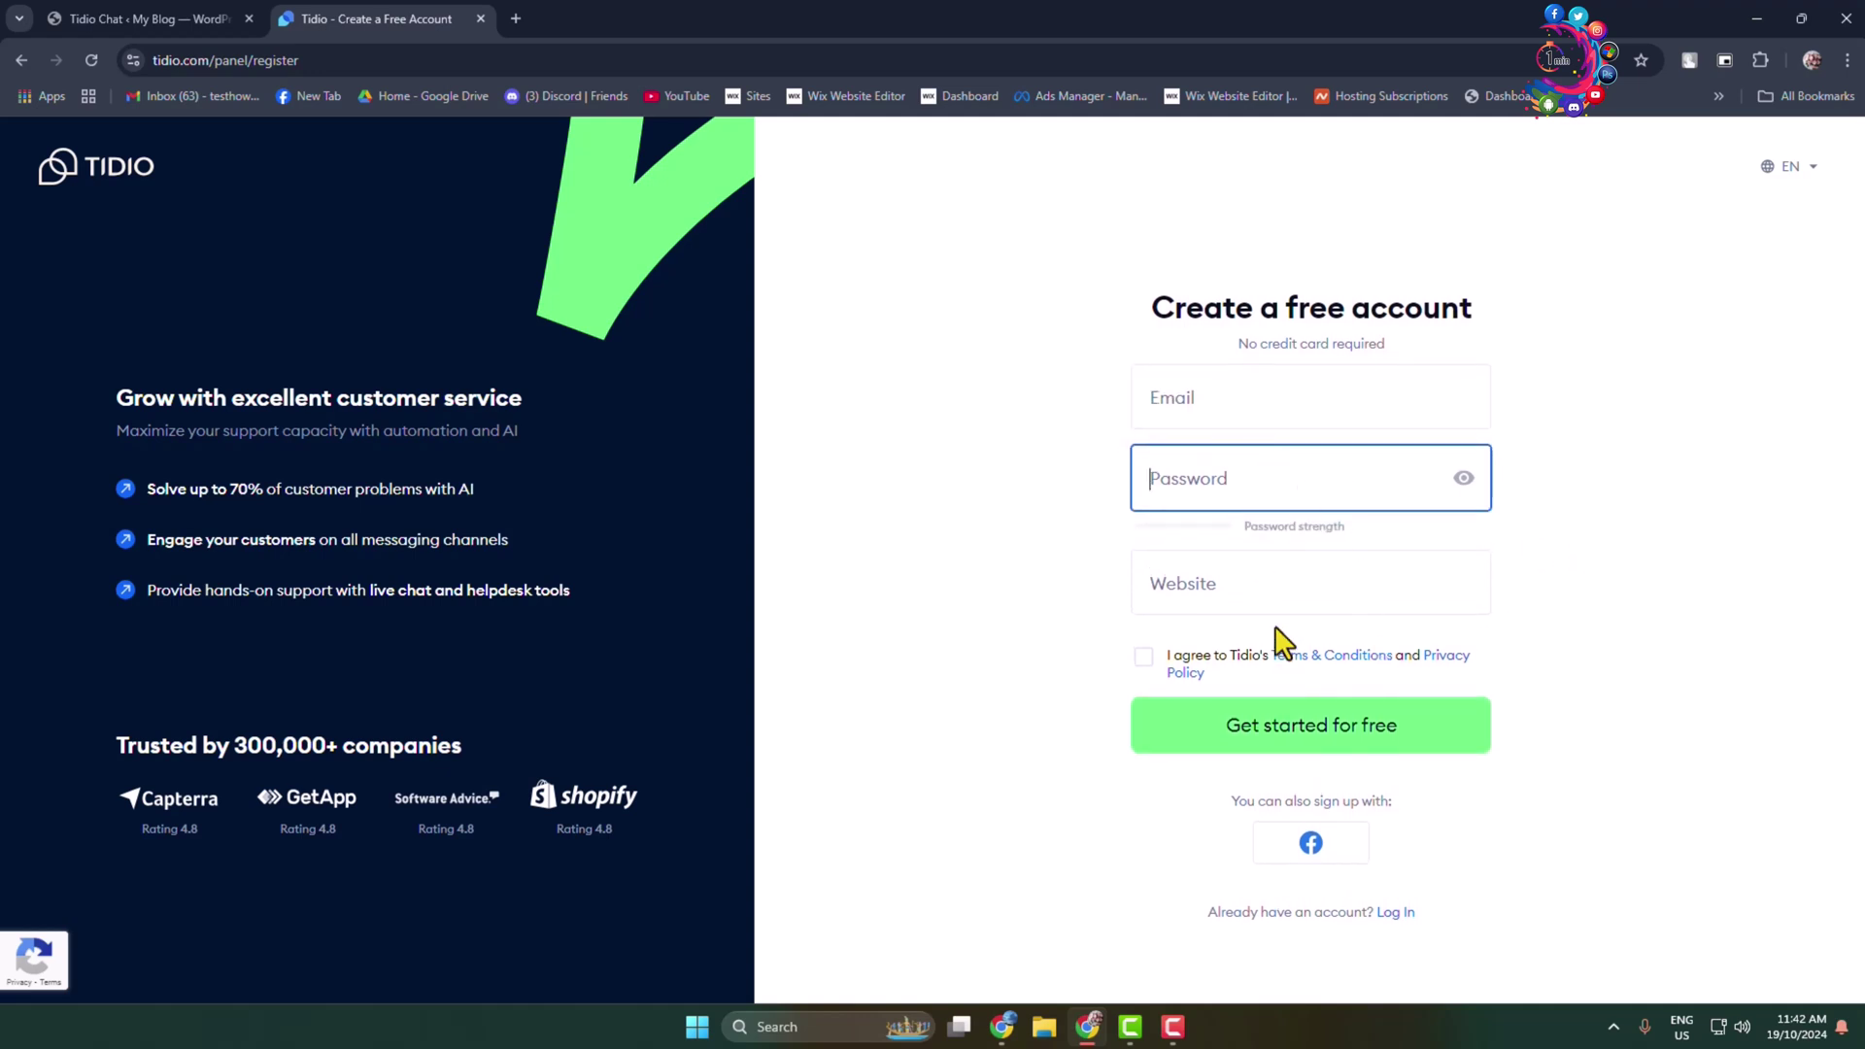
{"action": "left_click", "coordinate": [1227, 556]}
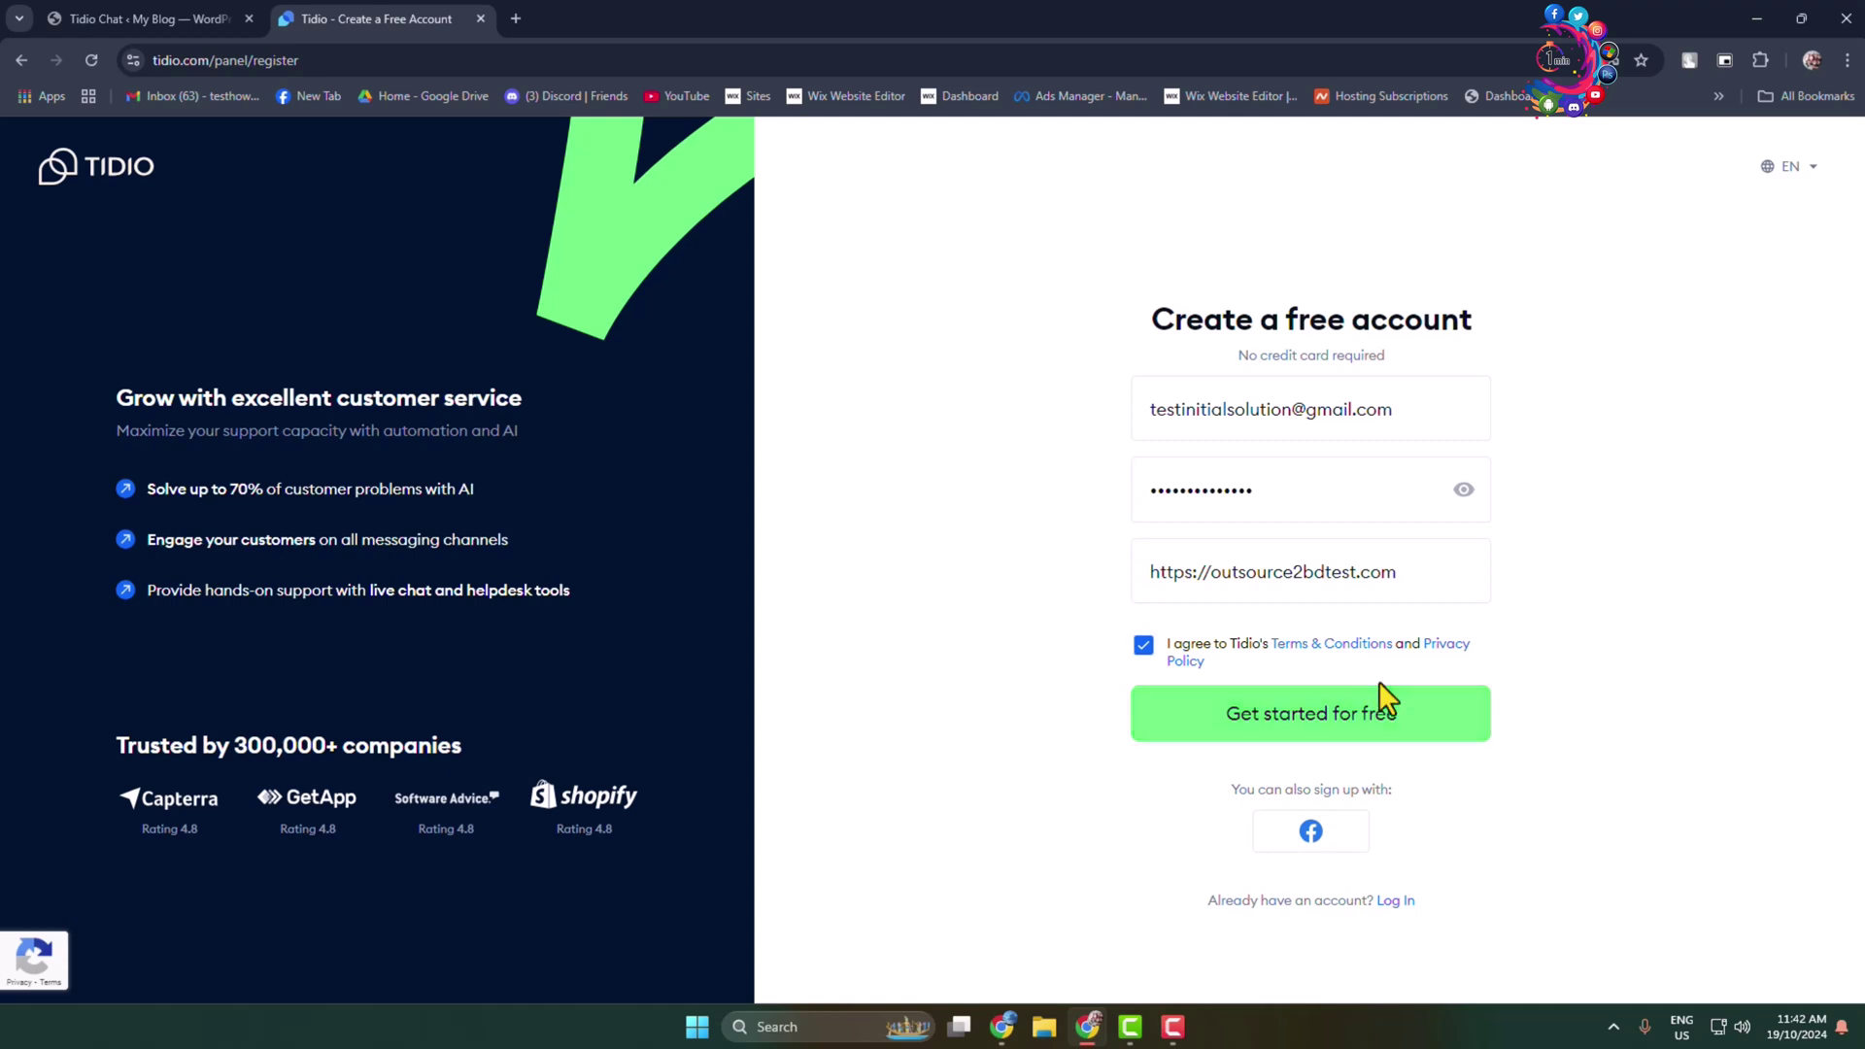
{"action": "left_click", "coordinate": [1380, 689]}
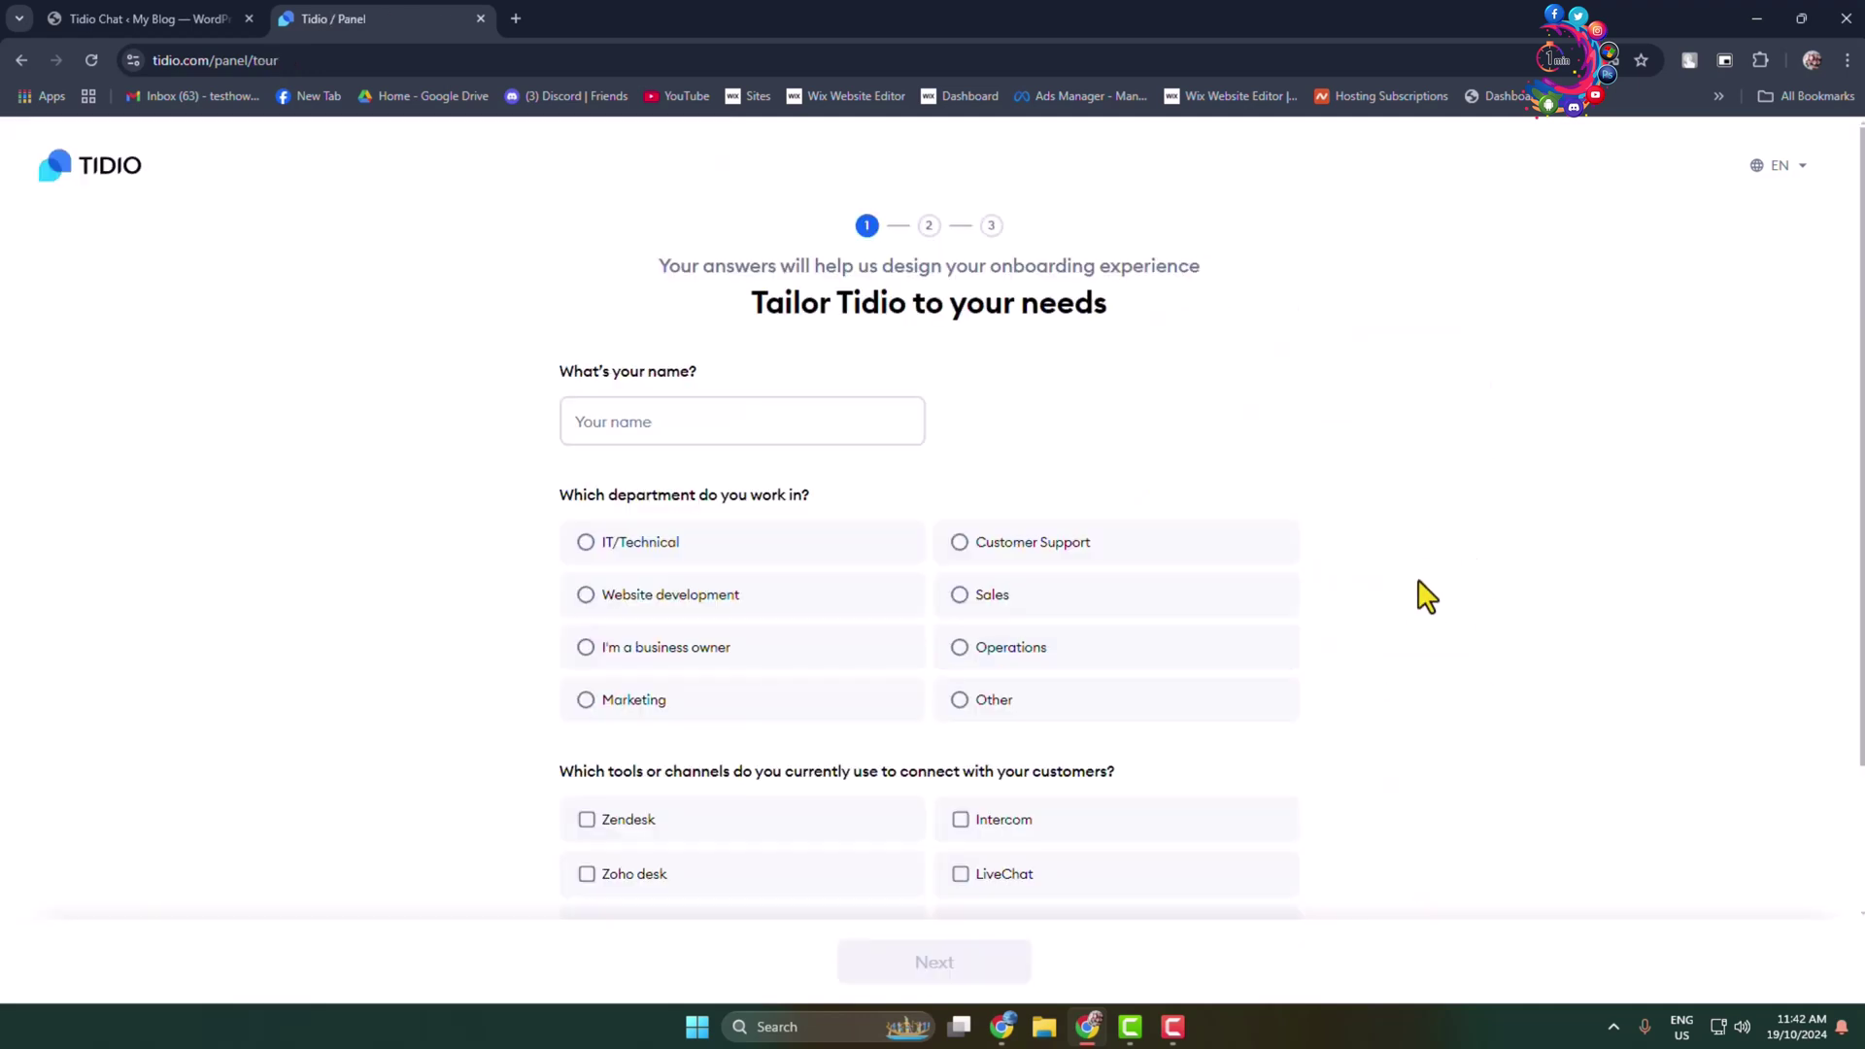
- Answer survey step 1: suggested name, Website development department, Other as current tool
{"action": "scroll", "coordinate": [1094, 791], "scroll_direction": "down", "scroll_amount": 2}
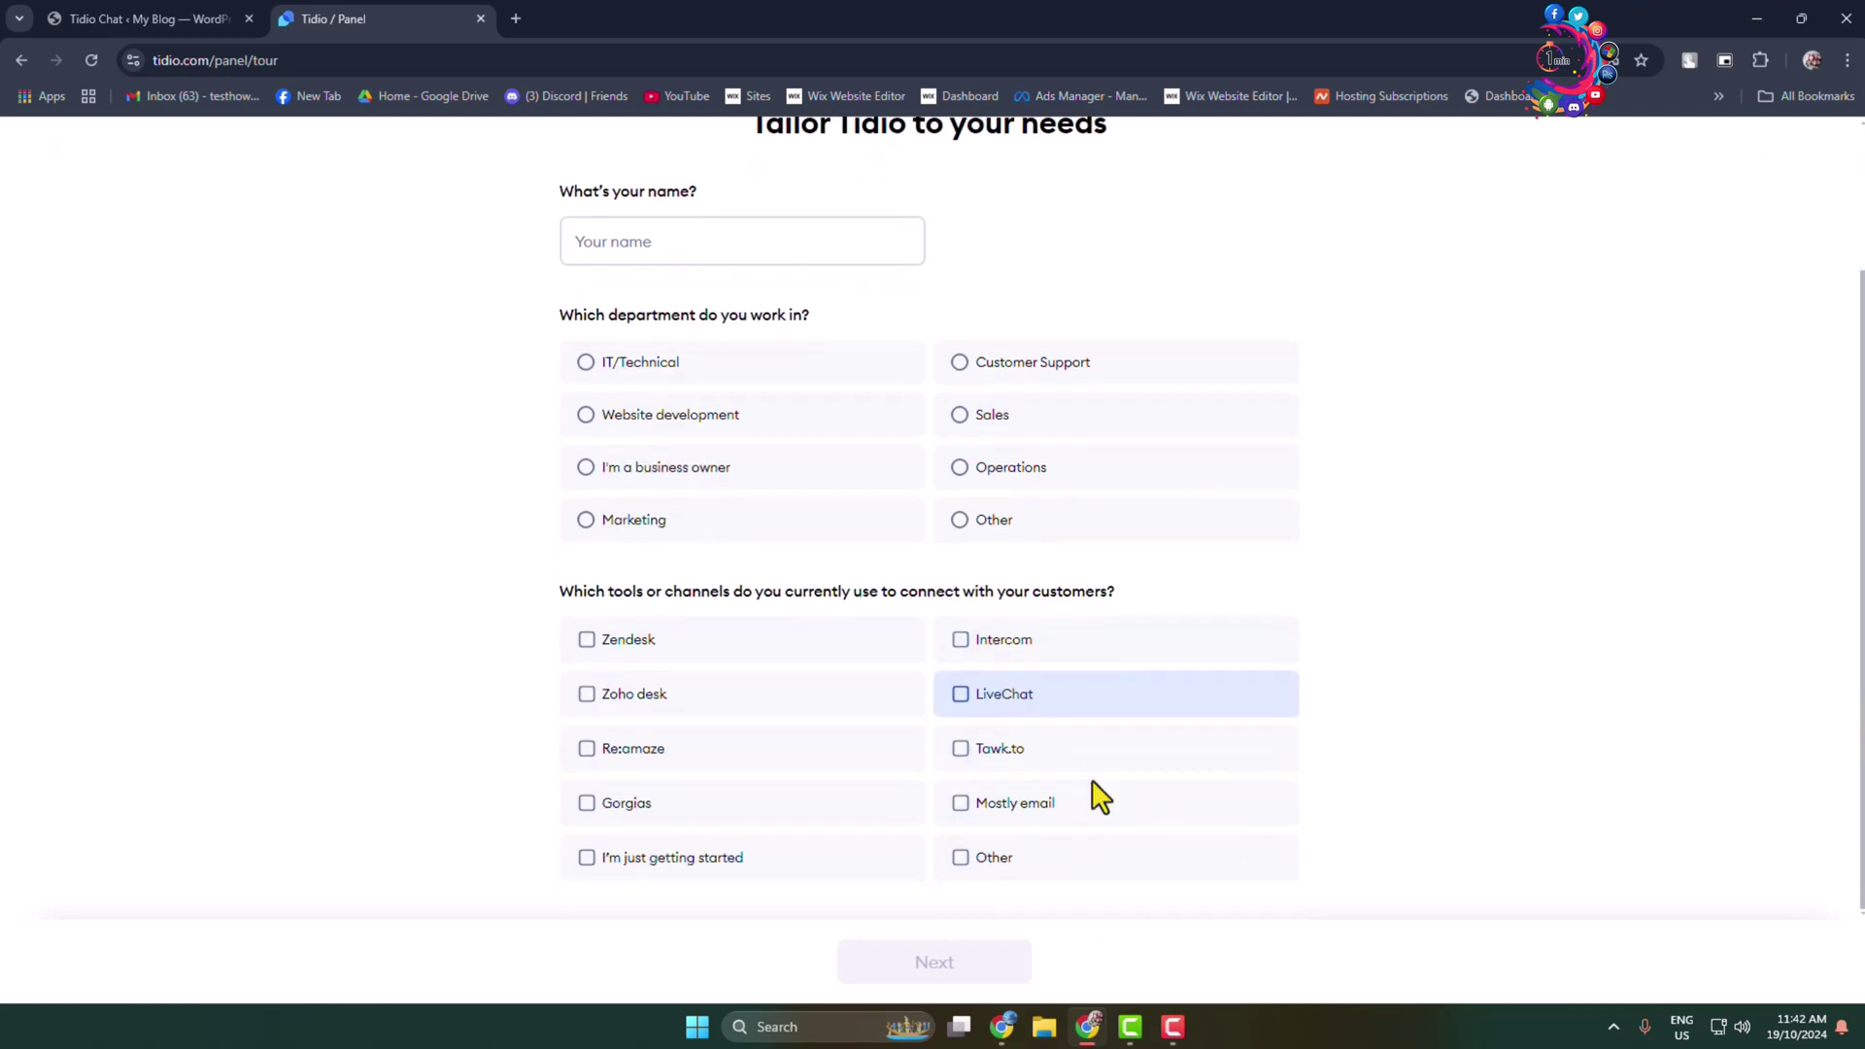
{"action": "scroll", "coordinate": [1528, 621], "scroll_direction": "up", "scroll_amount": 2}
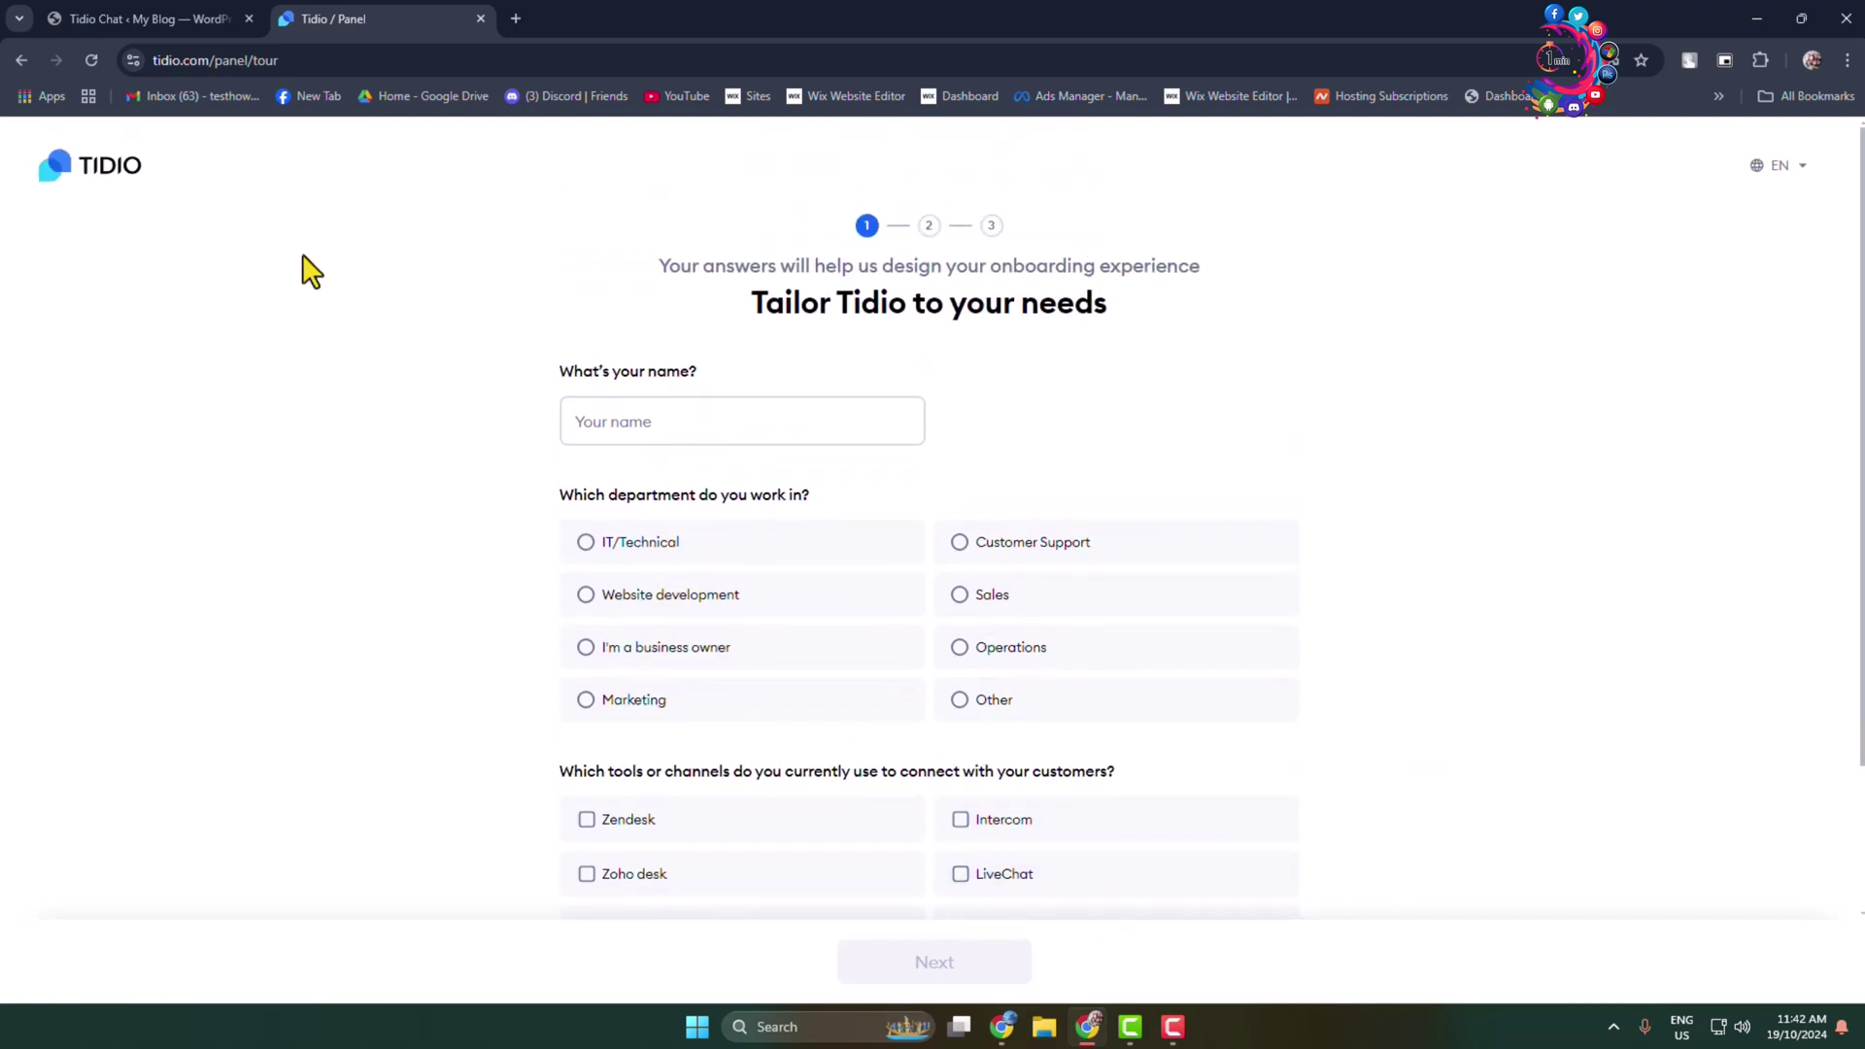
{"action": "left_click", "coordinate": [615, 427]}
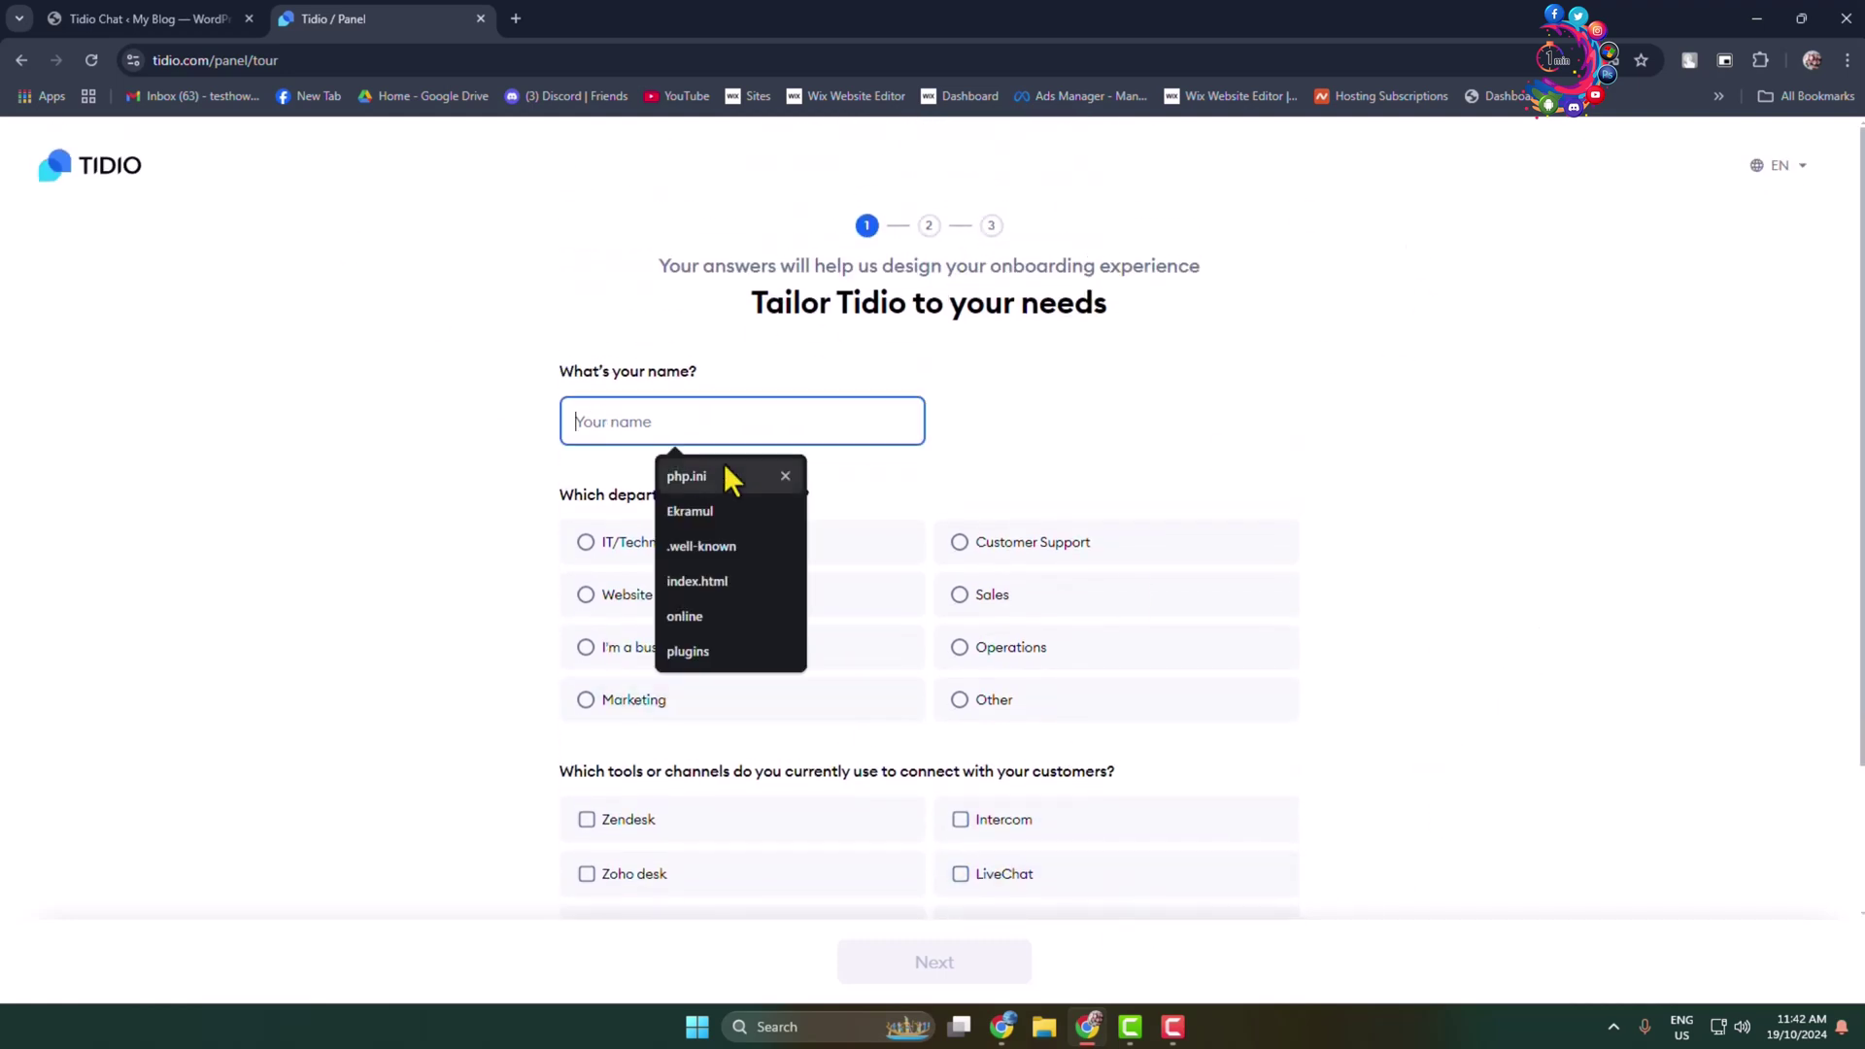
{"action": "left_click", "coordinate": [705, 509]}
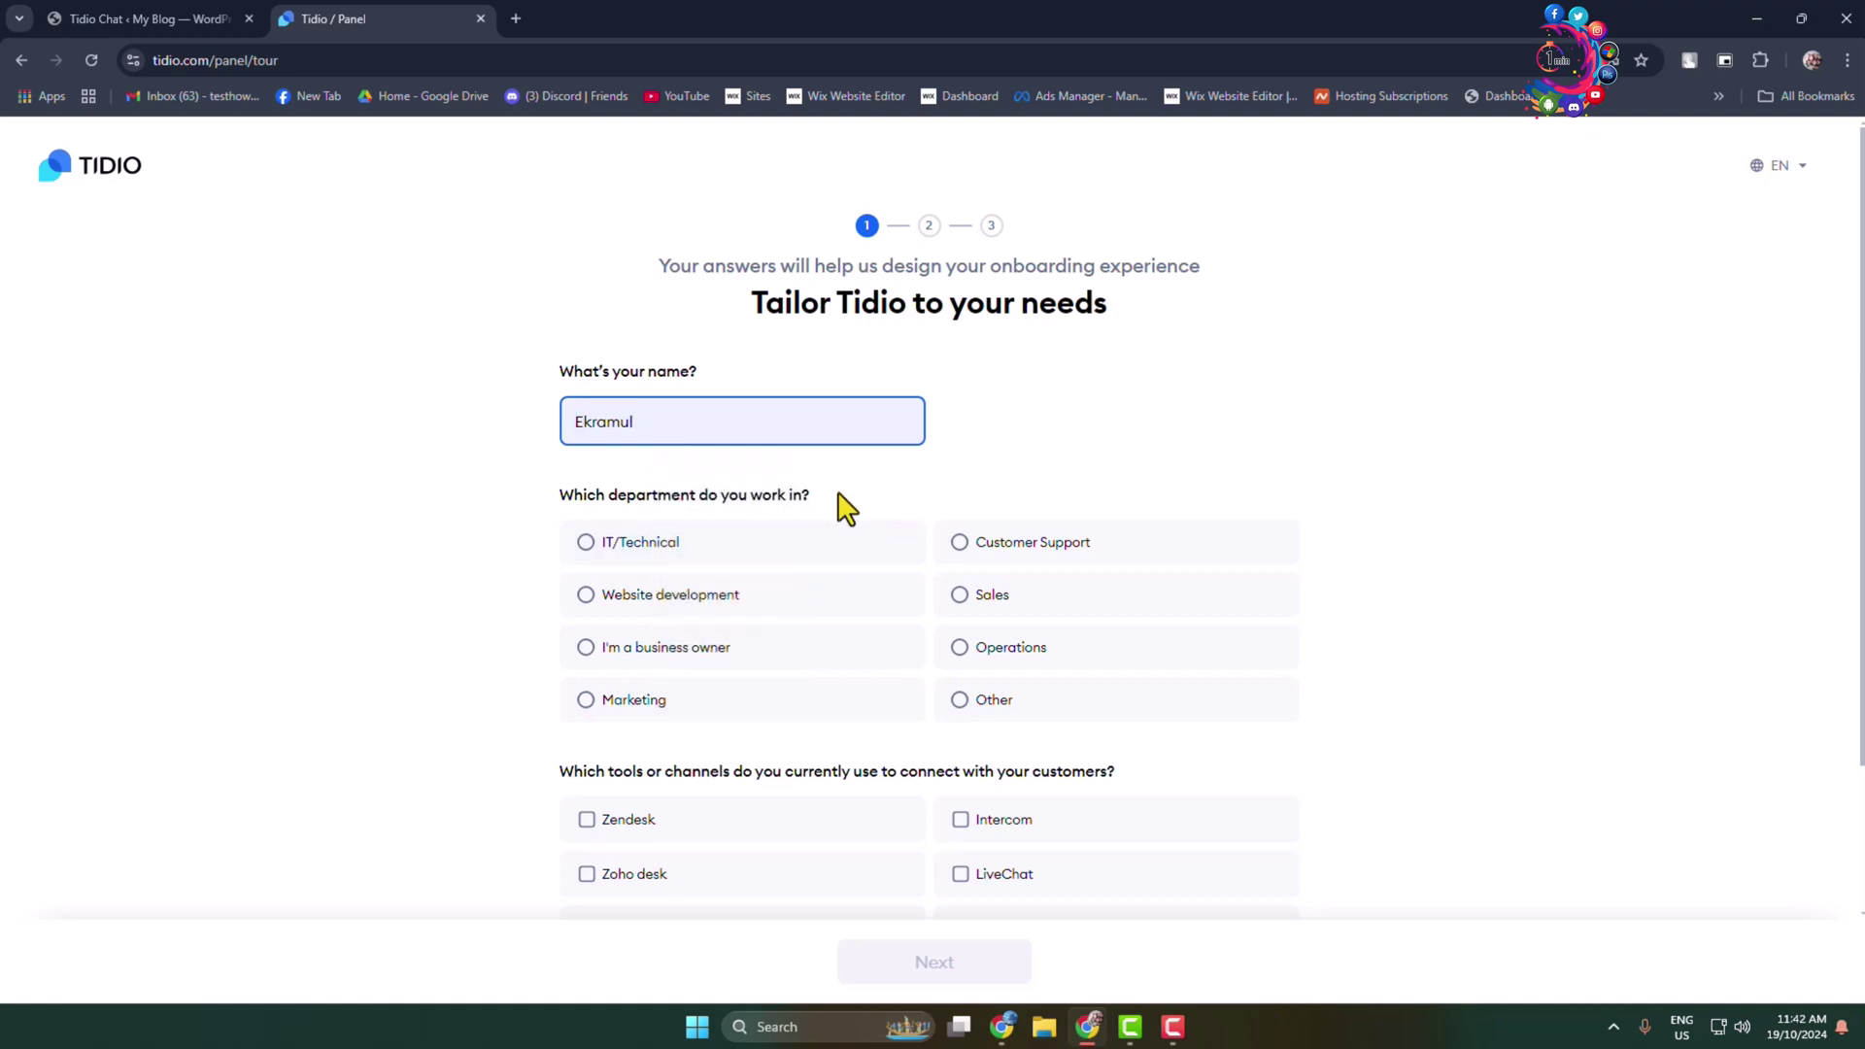
{"action": "left_click", "coordinate": [588, 600]}
{"action": "scroll", "coordinate": [835, 714], "scroll_direction": "down", "scroll_amount": 2}
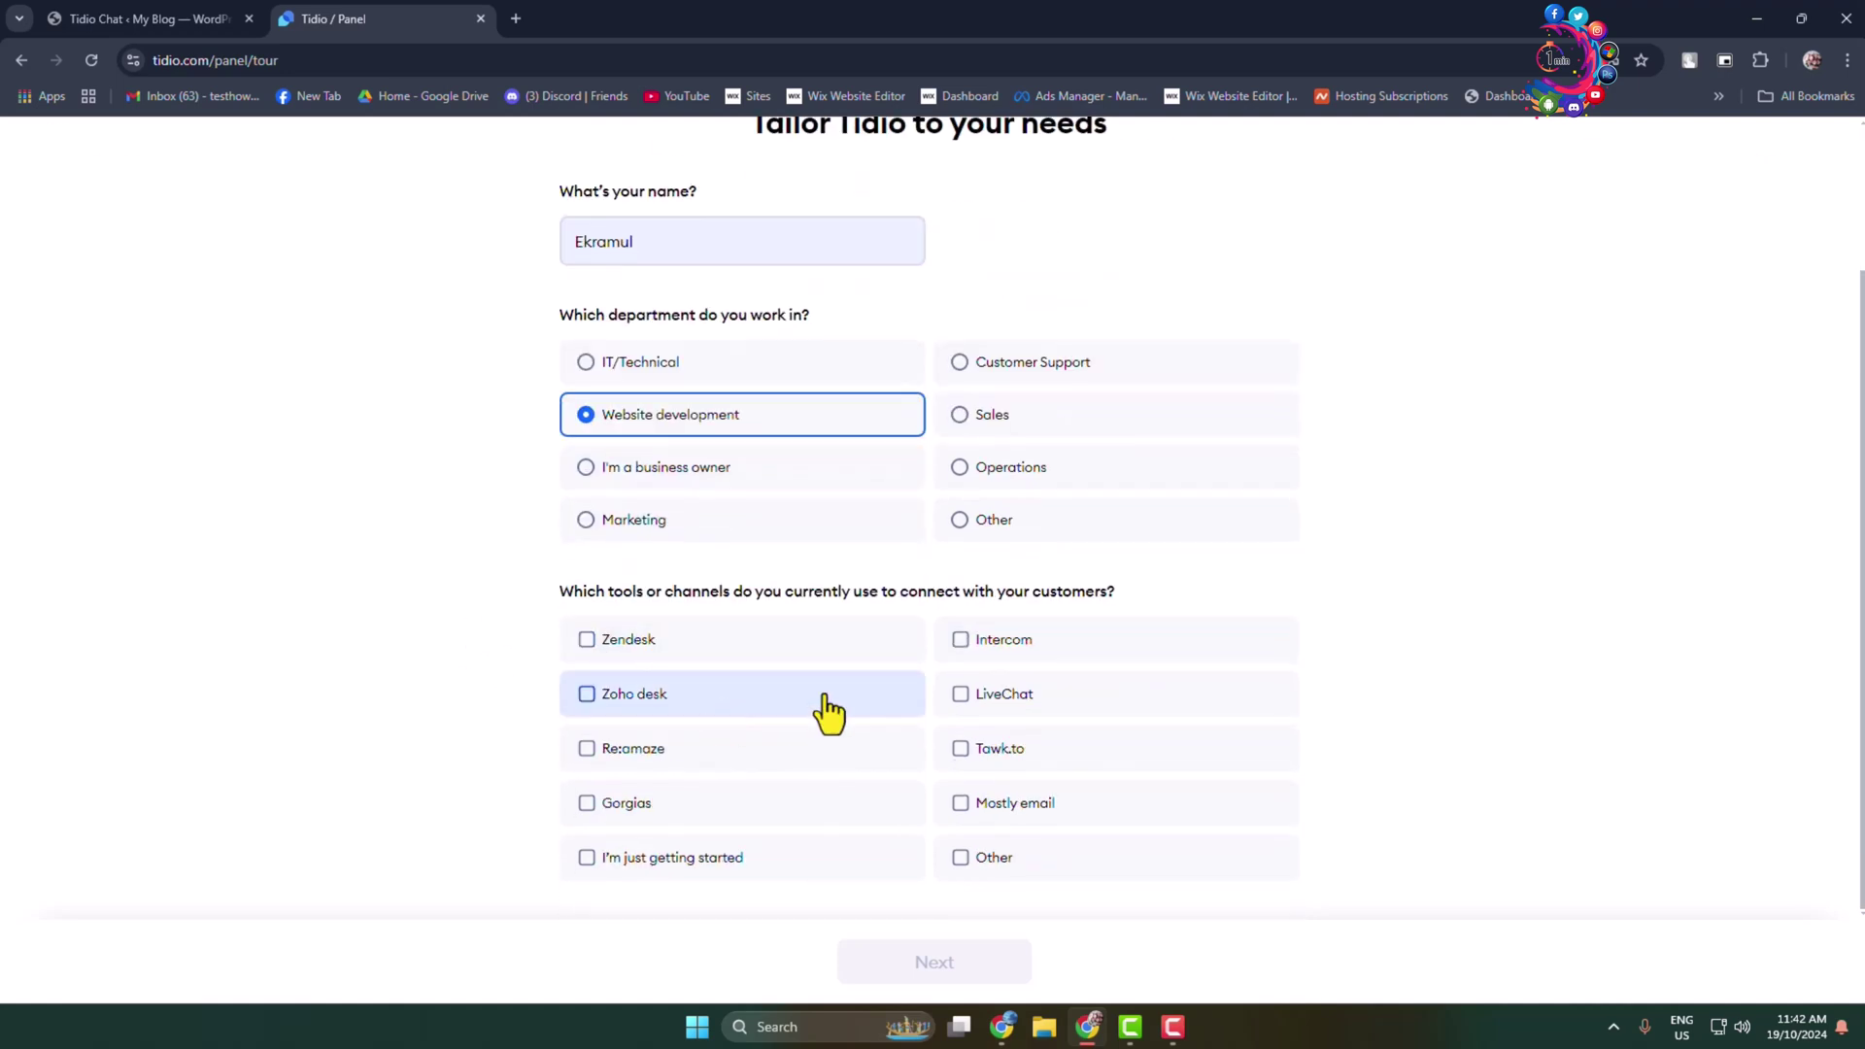
{"action": "left_click", "coordinate": [960, 857]}
{"action": "left_click", "coordinate": [971, 963]}
- Answer step 2: services business, Beauty, Personal Care and Grooming industry, Up to 100 company size
{"action": "left_click", "coordinate": [660, 417]}
{"action": "left_click", "coordinate": [699, 590]}
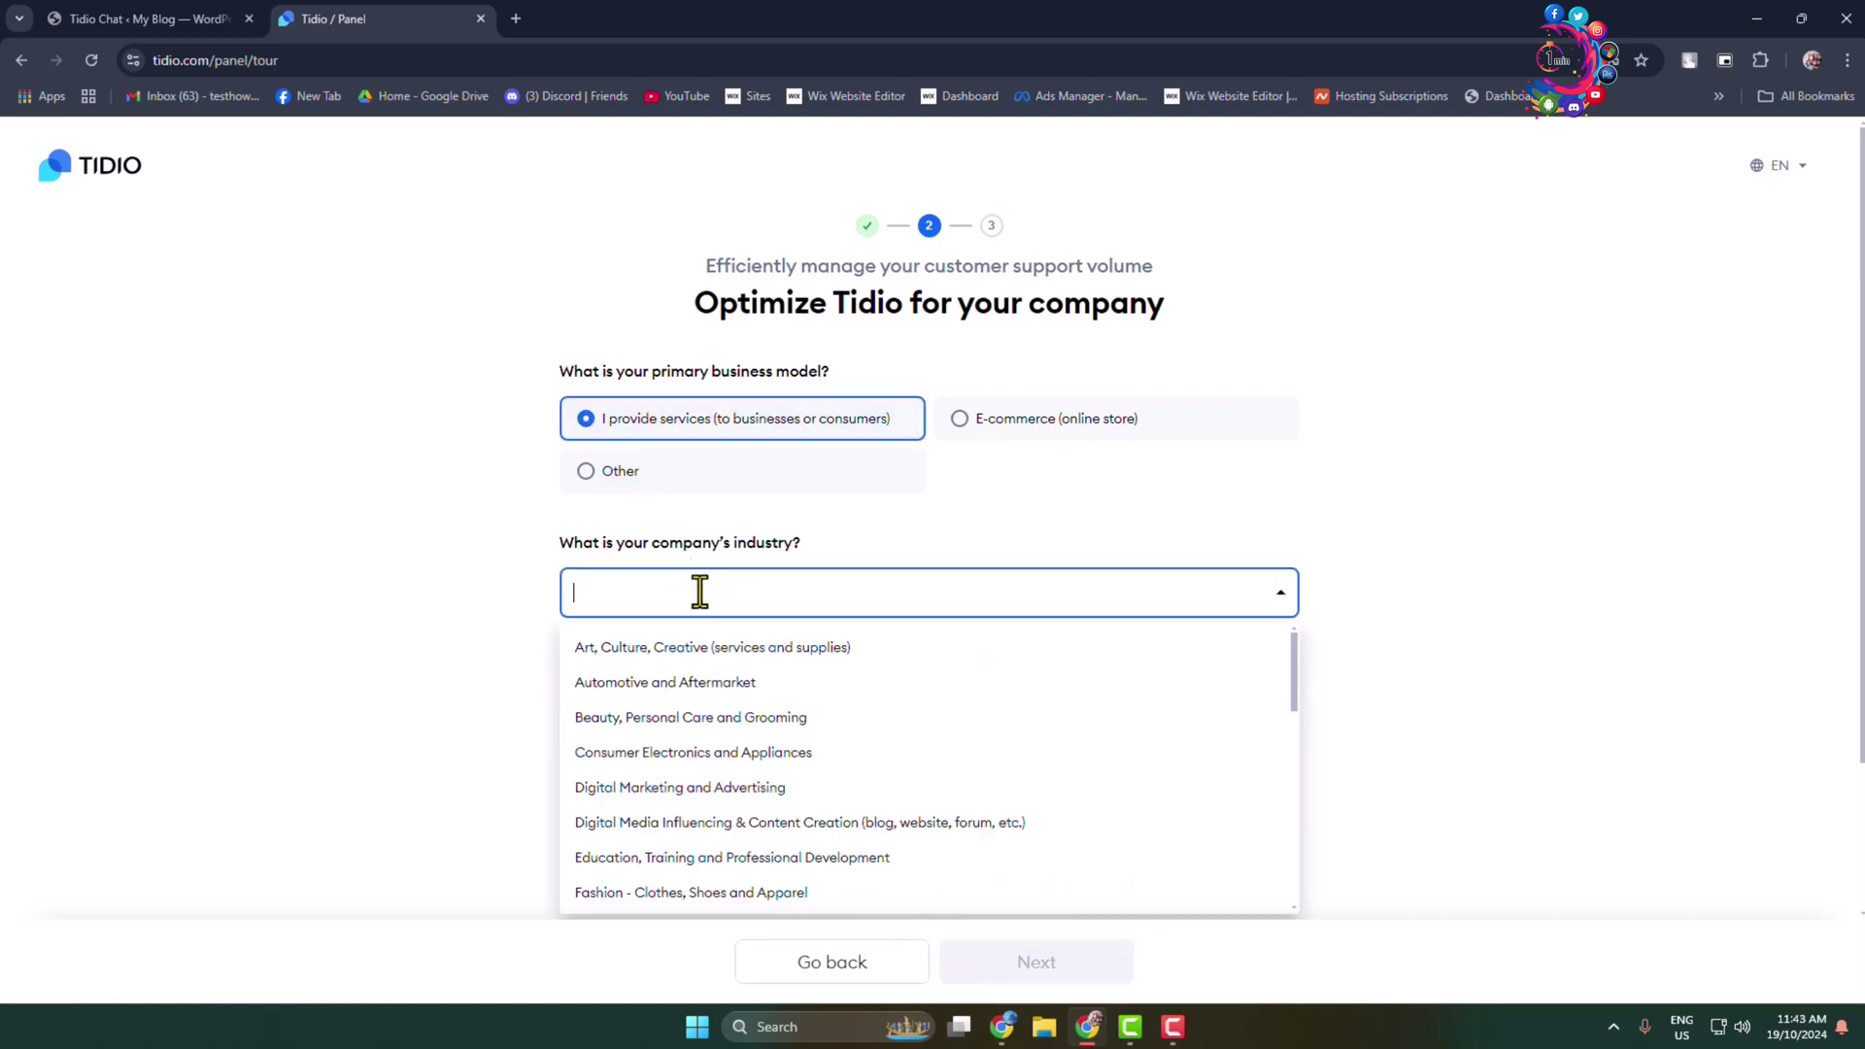
{"action": "left_click", "coordinate": [616, 717]}
{"action": "left_click", "coordinate": [616, 720]}
{"action": "scroll", "coordinate": [783, 699], "scroll_direction": "down", "scroll_amount": 2}
{"action": "left_click", "coordinate": [631, 748]}
{"action": "left_click", "coordinate": [999, 963]}
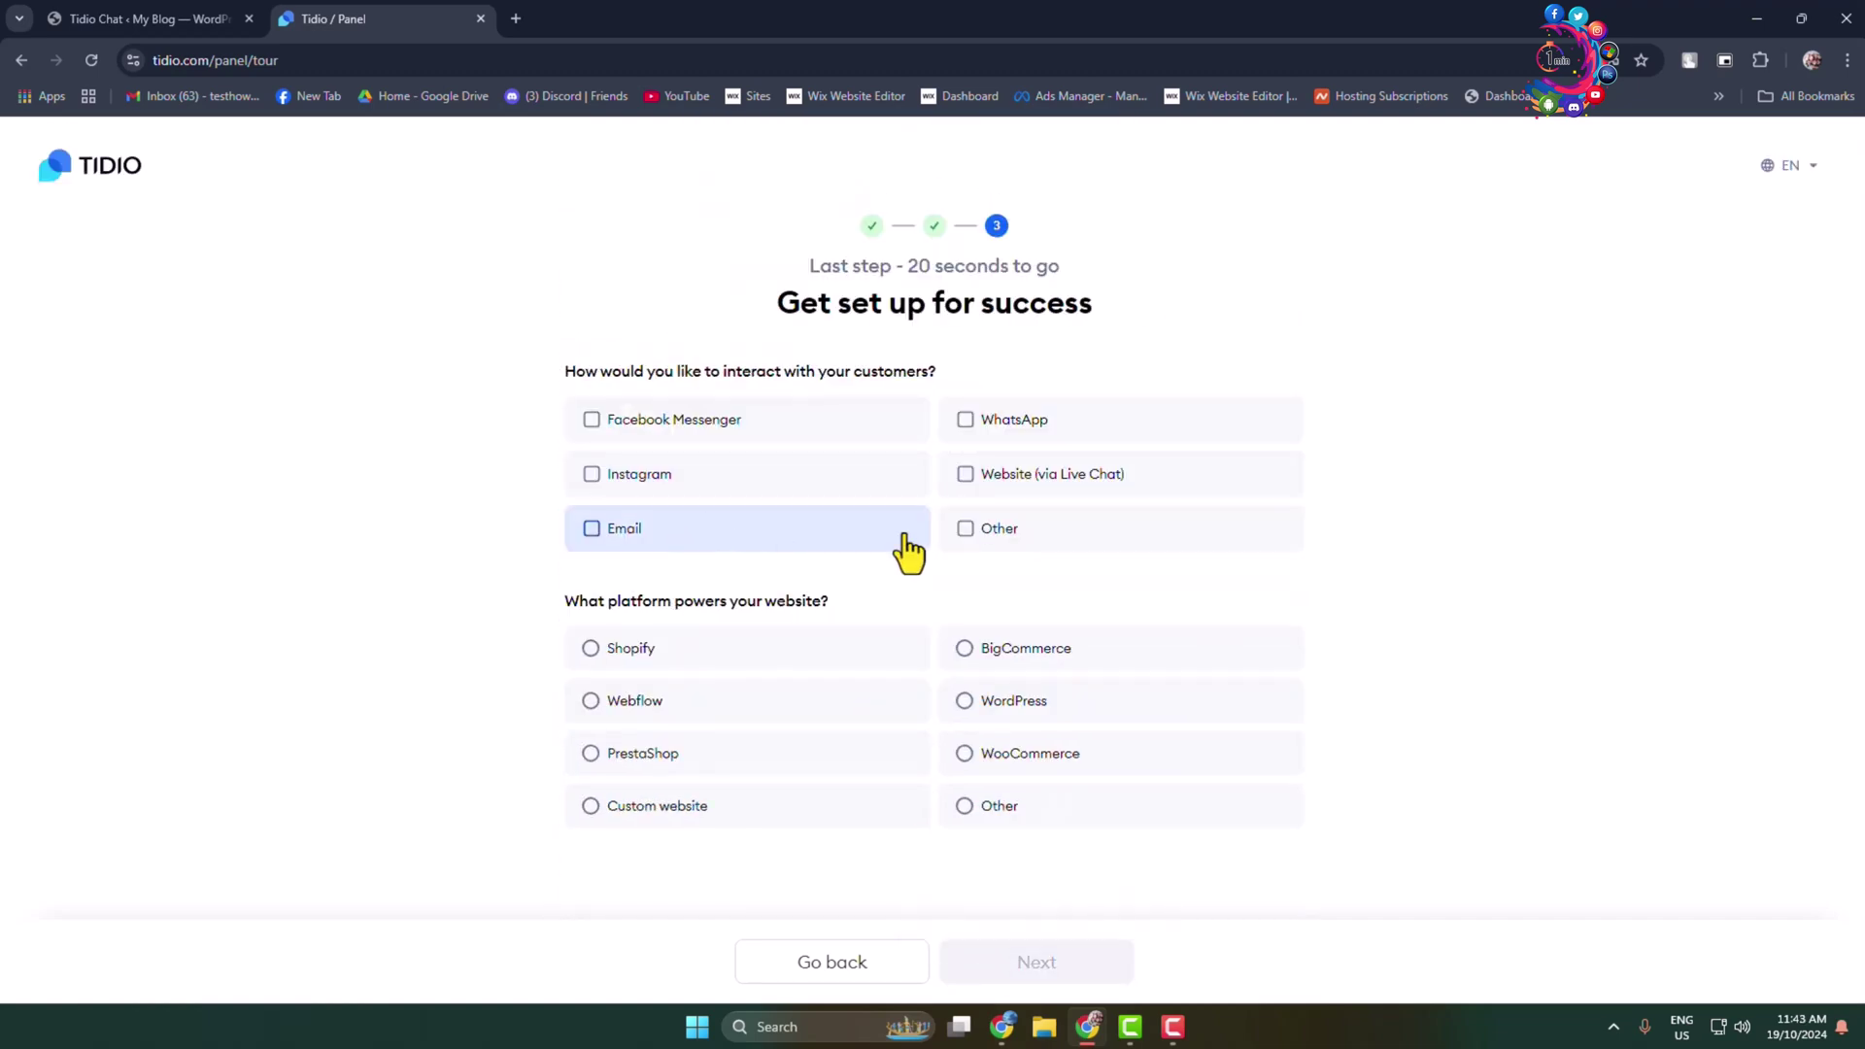
- Choose Website (via Live Chat) and WordPress, then finish the survey to start the trial
{"action": "left_click", "coordinate": [1029, 474]}
{"action": "left_click", "coordinate": [1010, 701]}
{"action": "left_click", "coordinate": [1036, 961]}
{"action": "left_click", "coordinate": [1068, 971]}
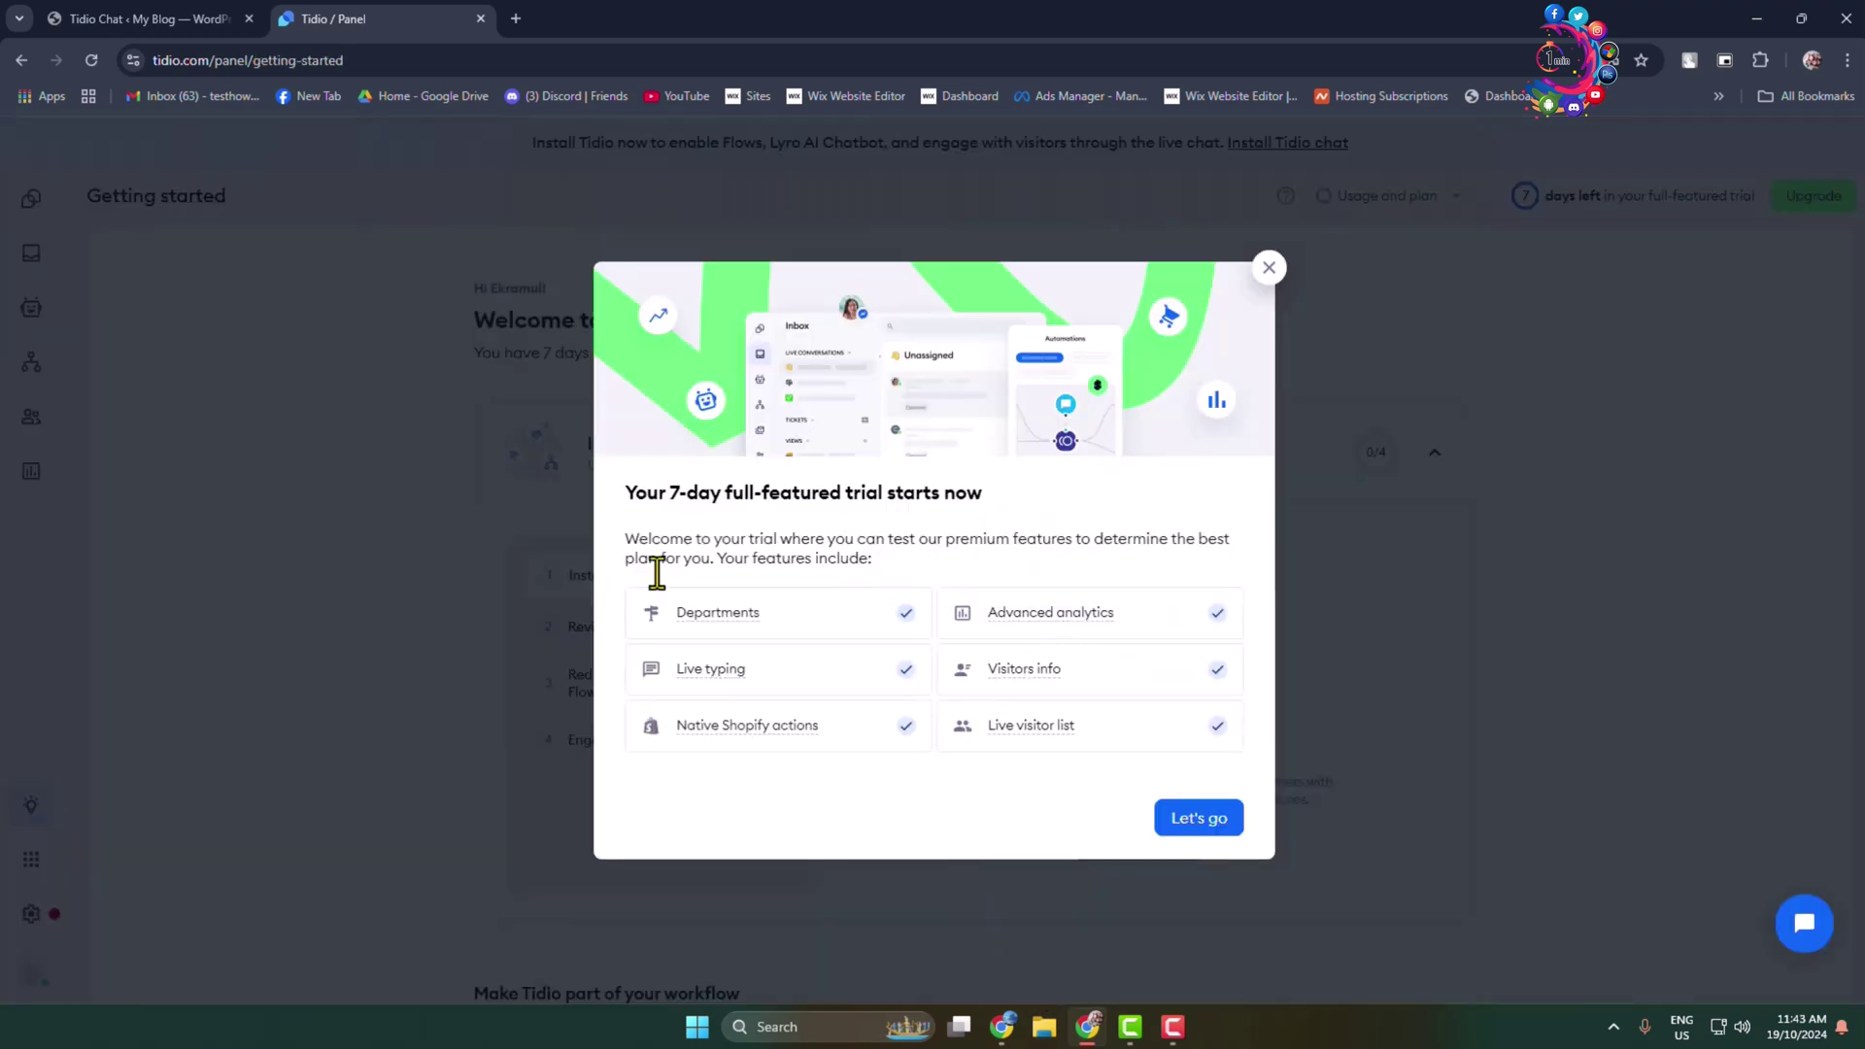
- Dismiss the 7-day full-featured trial welcome popup with Let's go
{"action": "left_click_drag", "start_coordinate": [668, 492], "coordinate": [974, 491]}
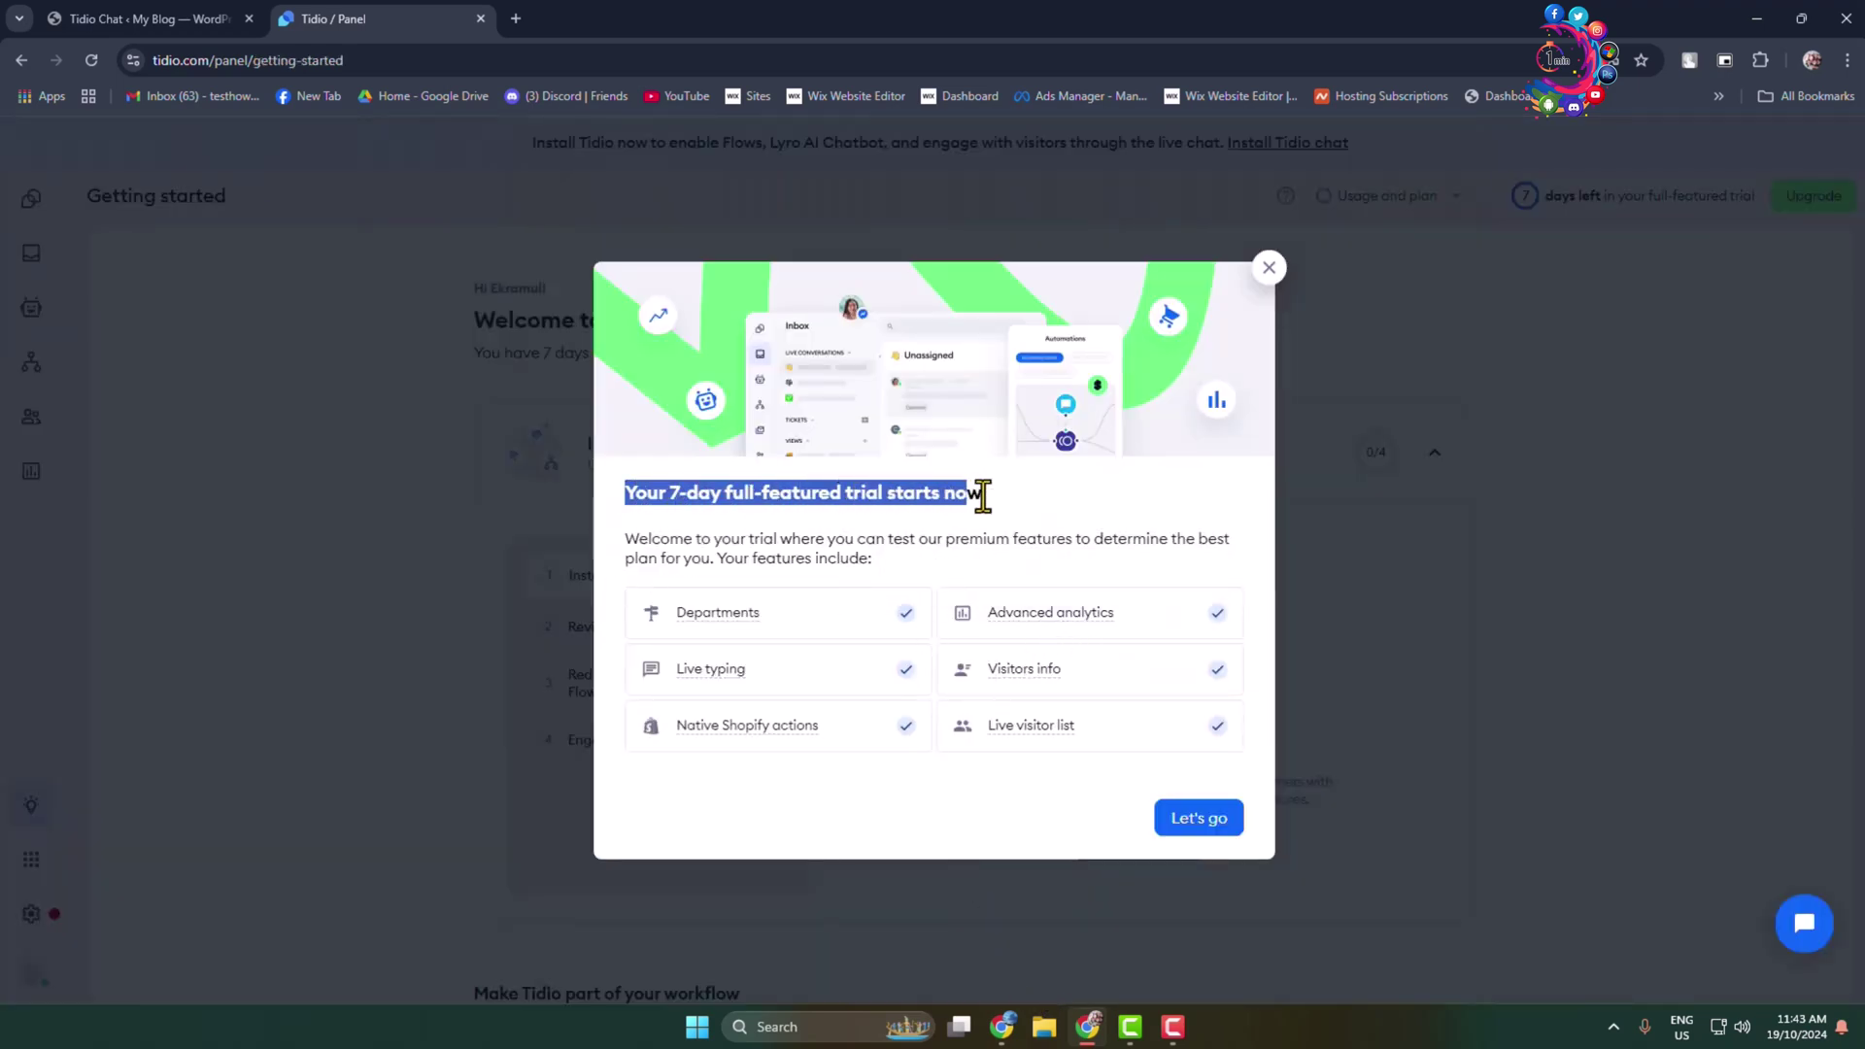
{"action": "left_click", "coordinate": [1027, 521]}
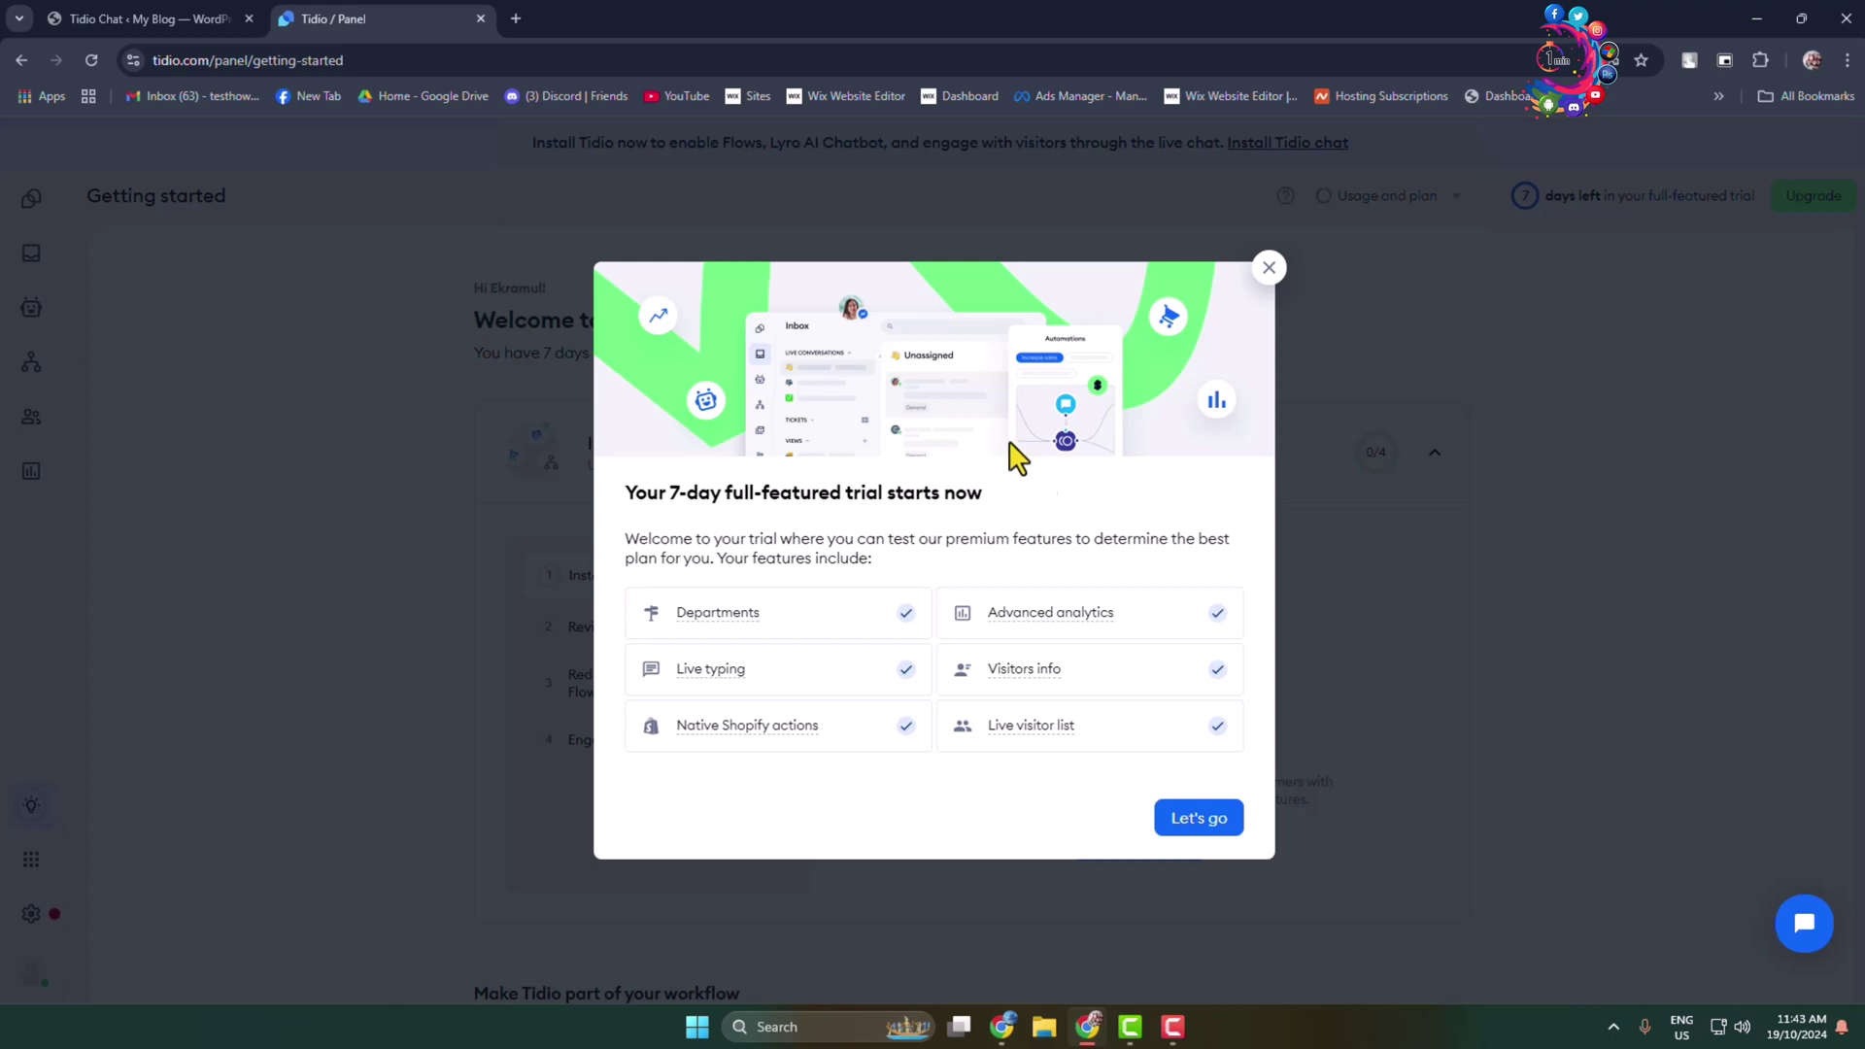
{"action": "left_click", "coordinate": [1198, 819]}
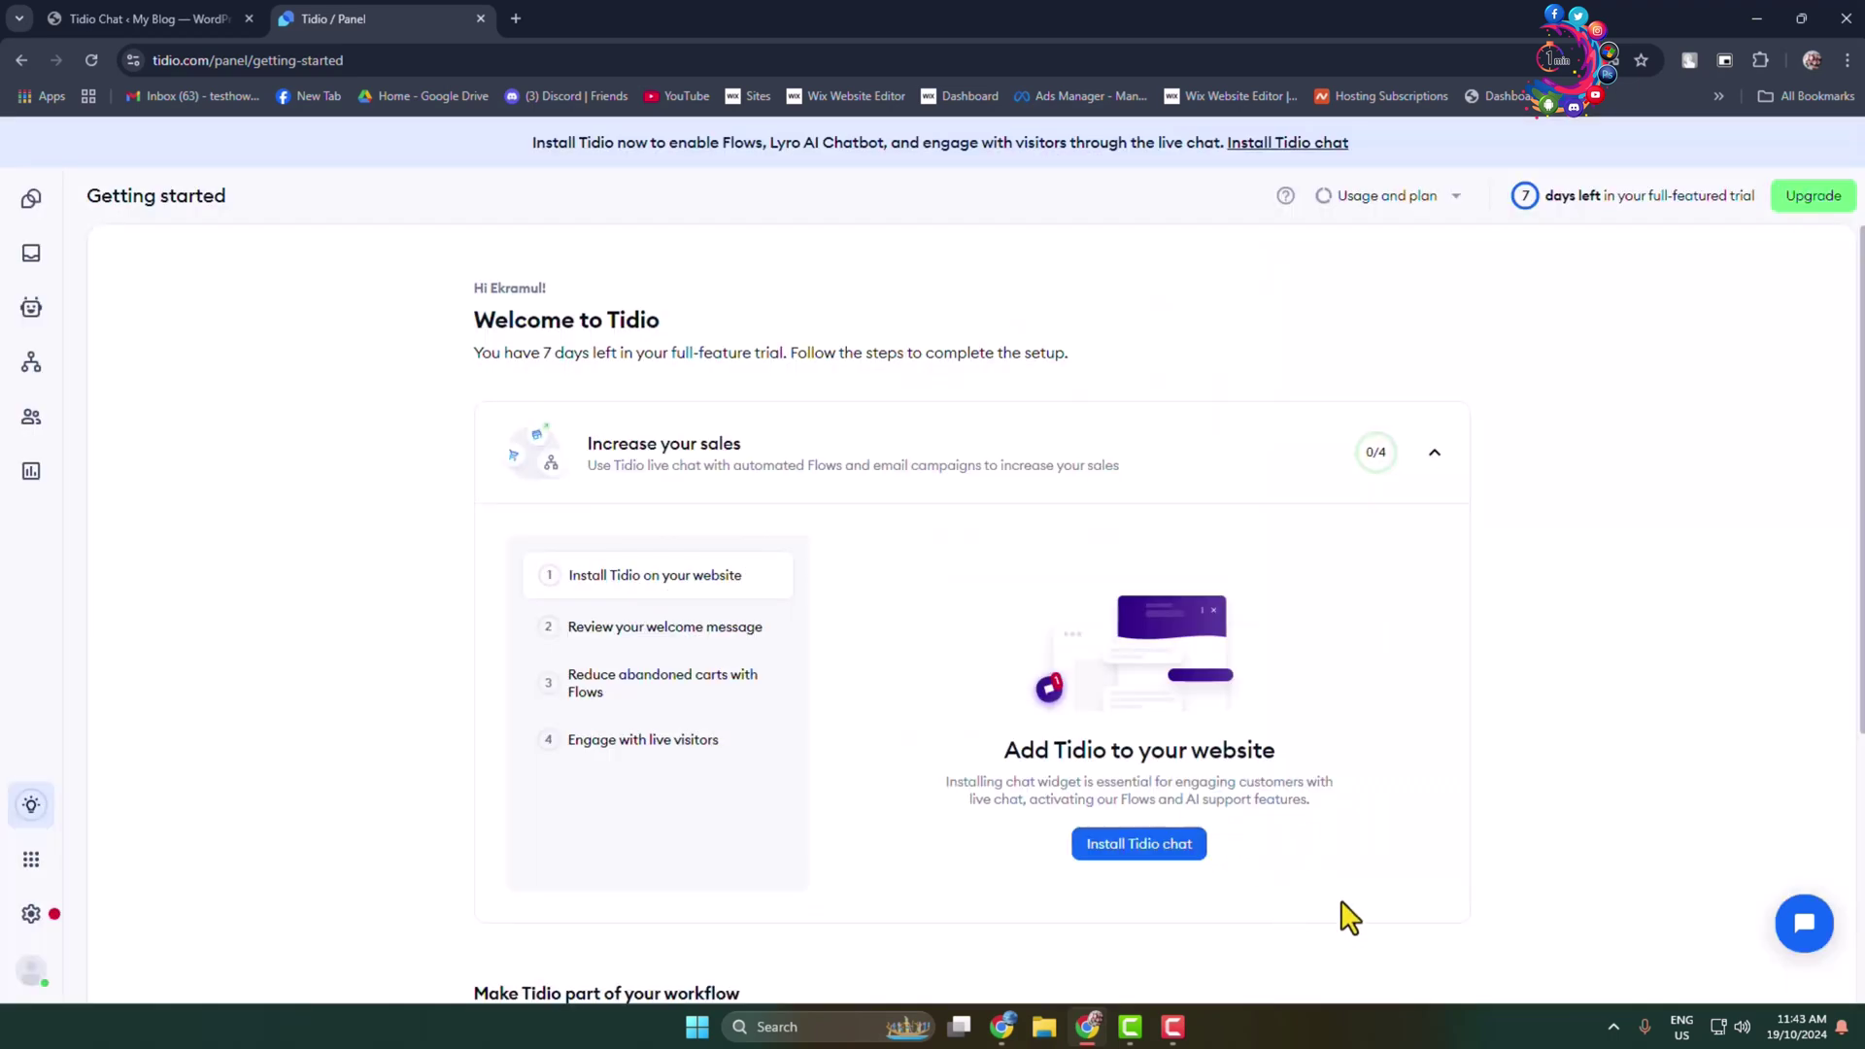
- Start the chat widget install and, after trying Gradient 2 and 3, keep Gradient 1 colours
{"action": "left_click", "coordinate": [1177, 868]}
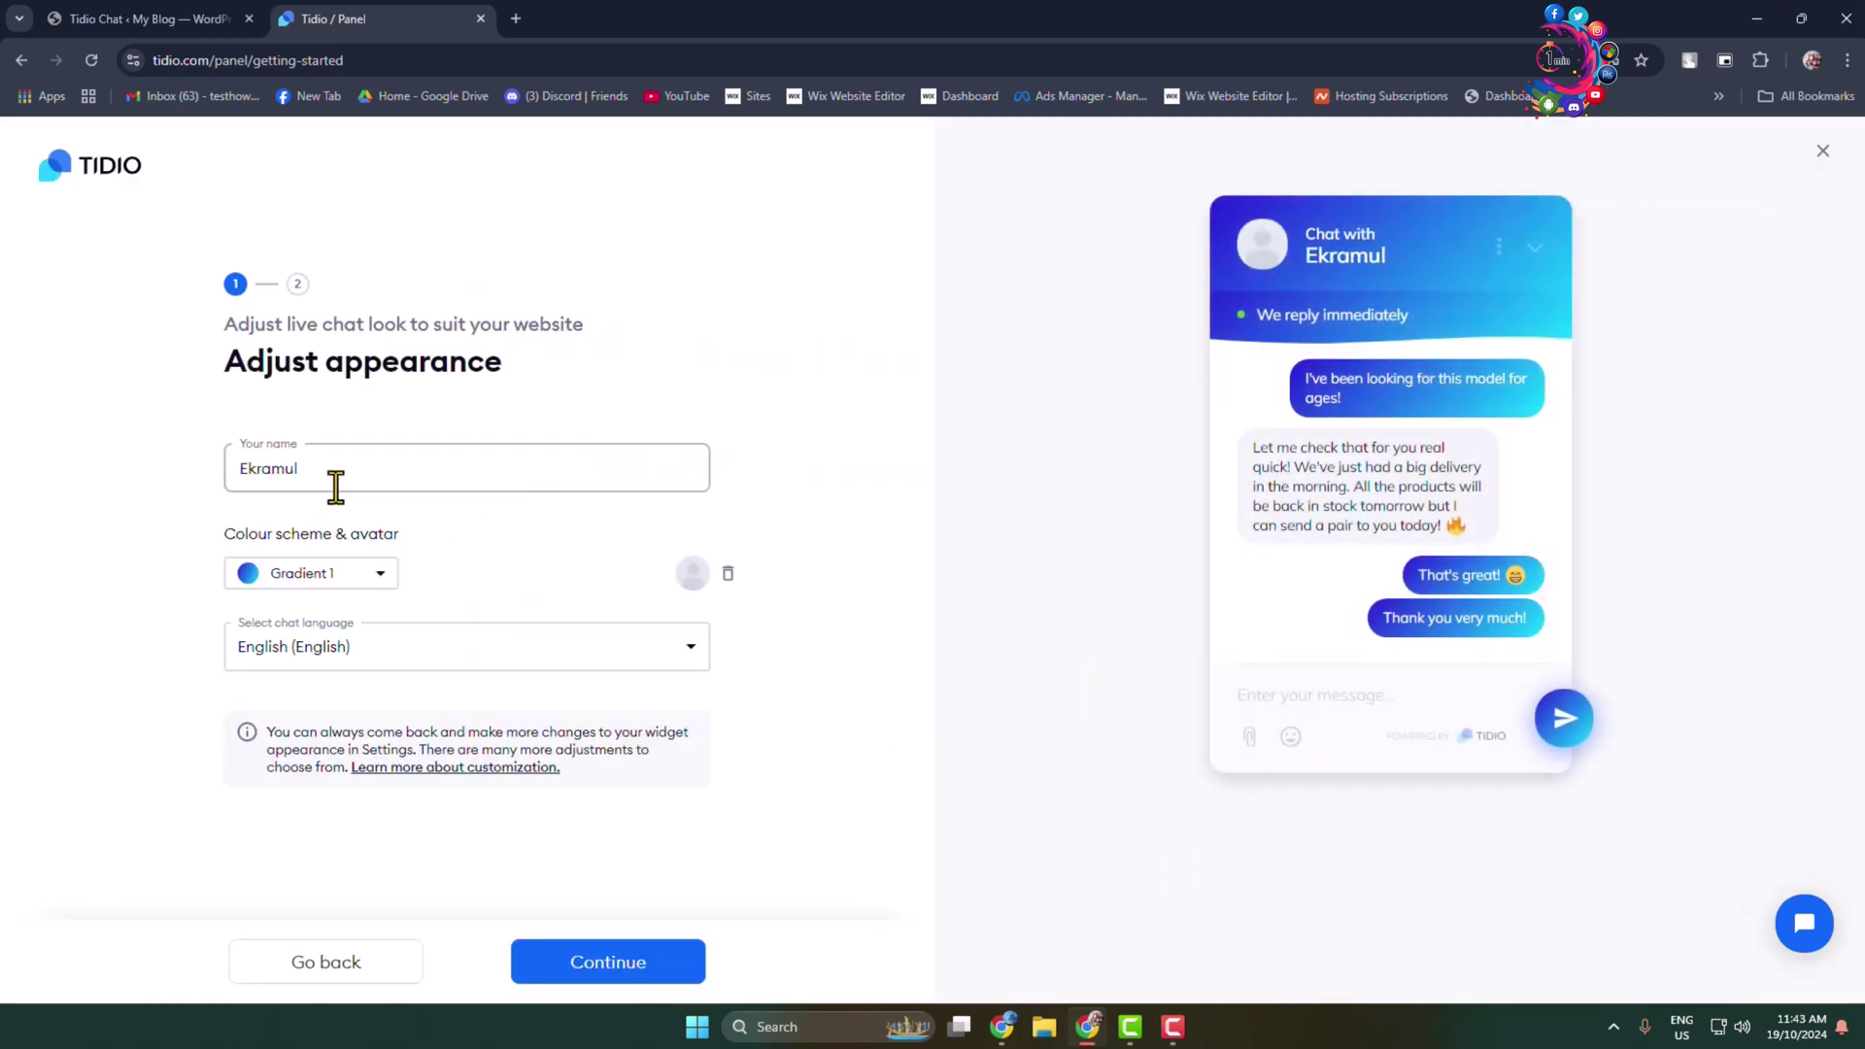
{"action": "left_click_drag", "start_coordinate": [334, 480], "coordinate": [237, 463]}
{"action": "left_click", "coordinate": [446, 592]}
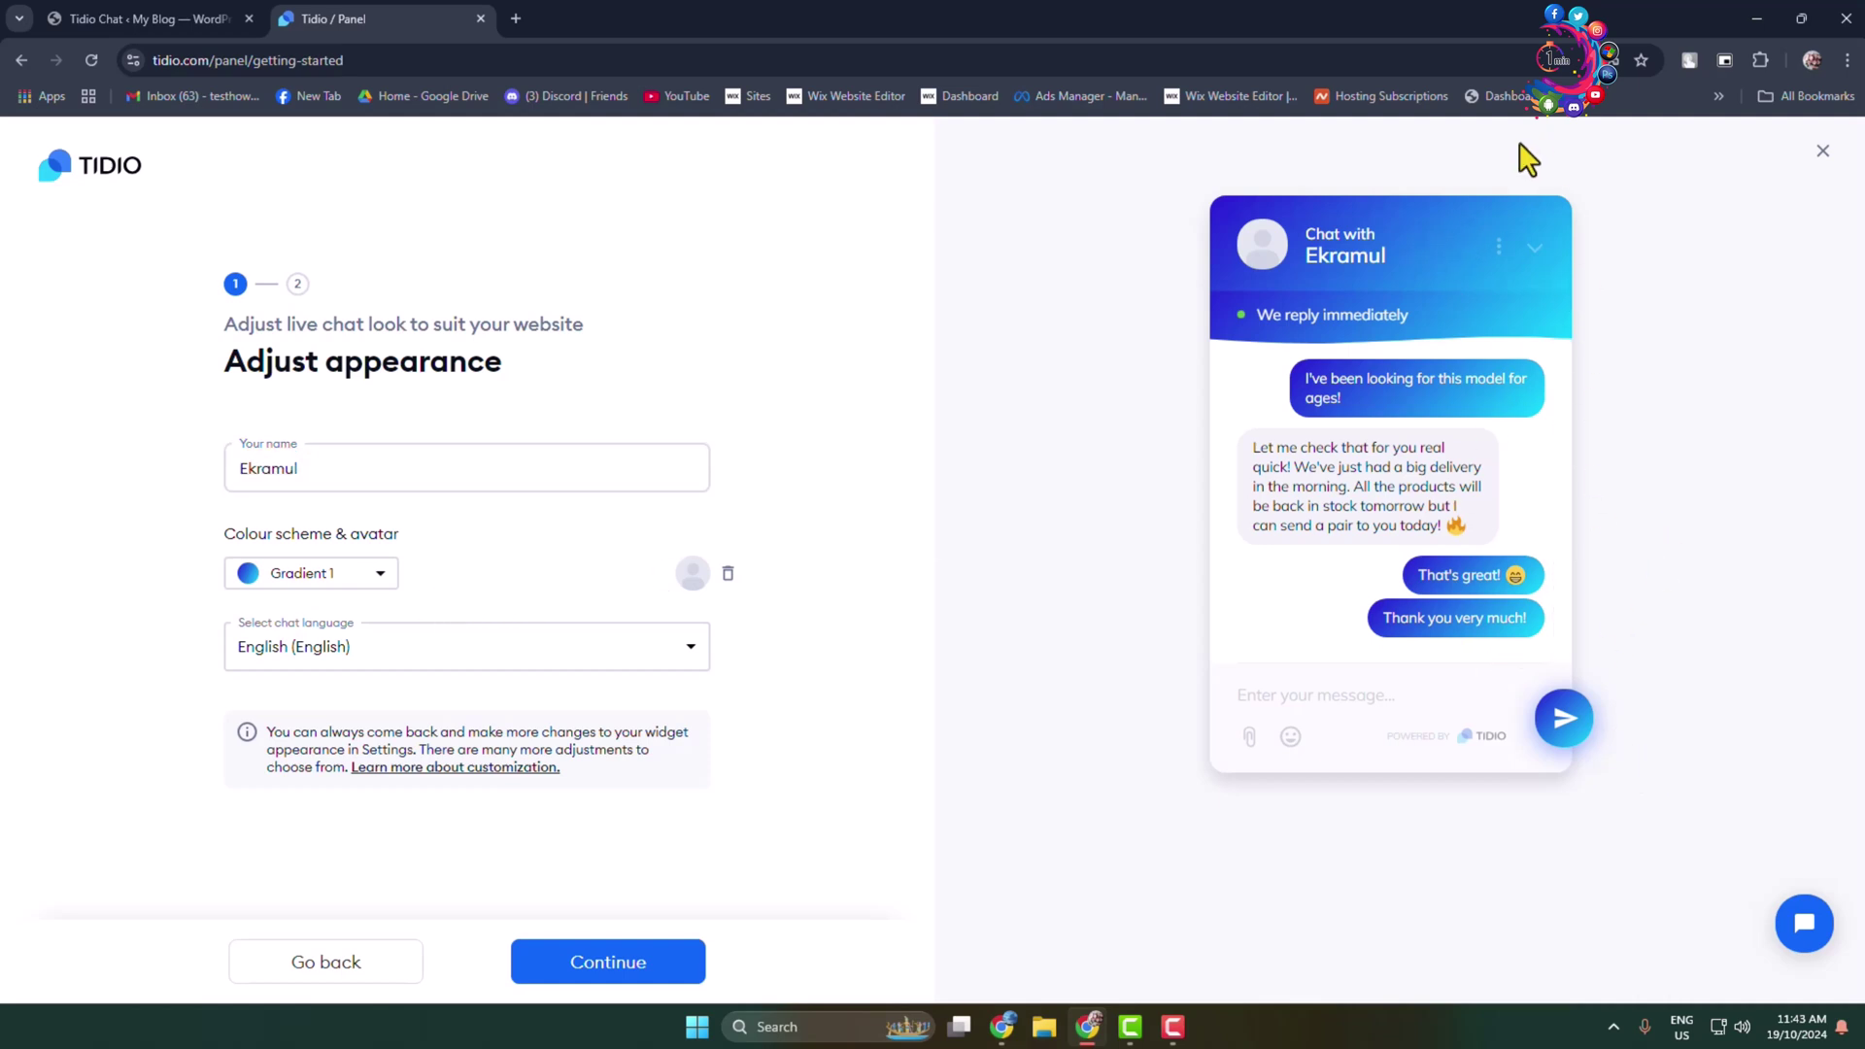
{"action": "left_click", "coordinate": [374, 579]}
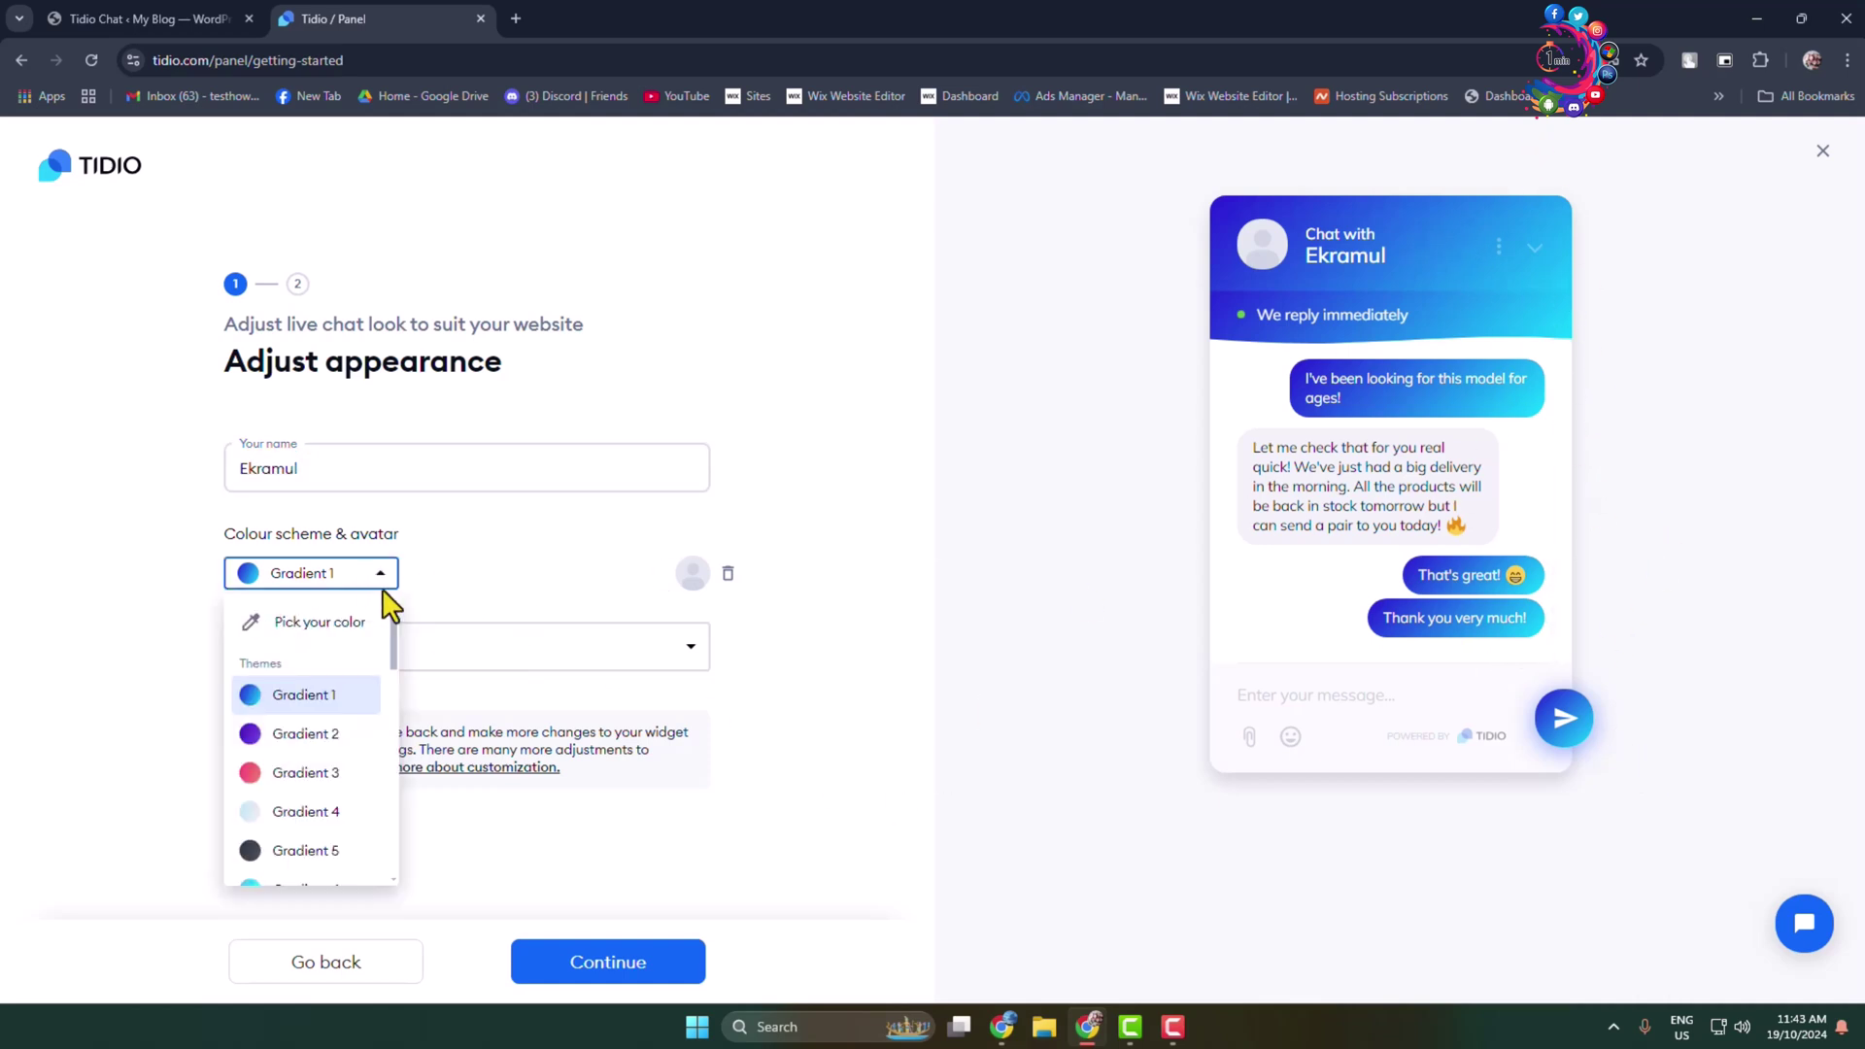
{"action": "left_click", "coordinate": [291, 733]}
{"action": "left_click", "coordinate": [346, 578]}
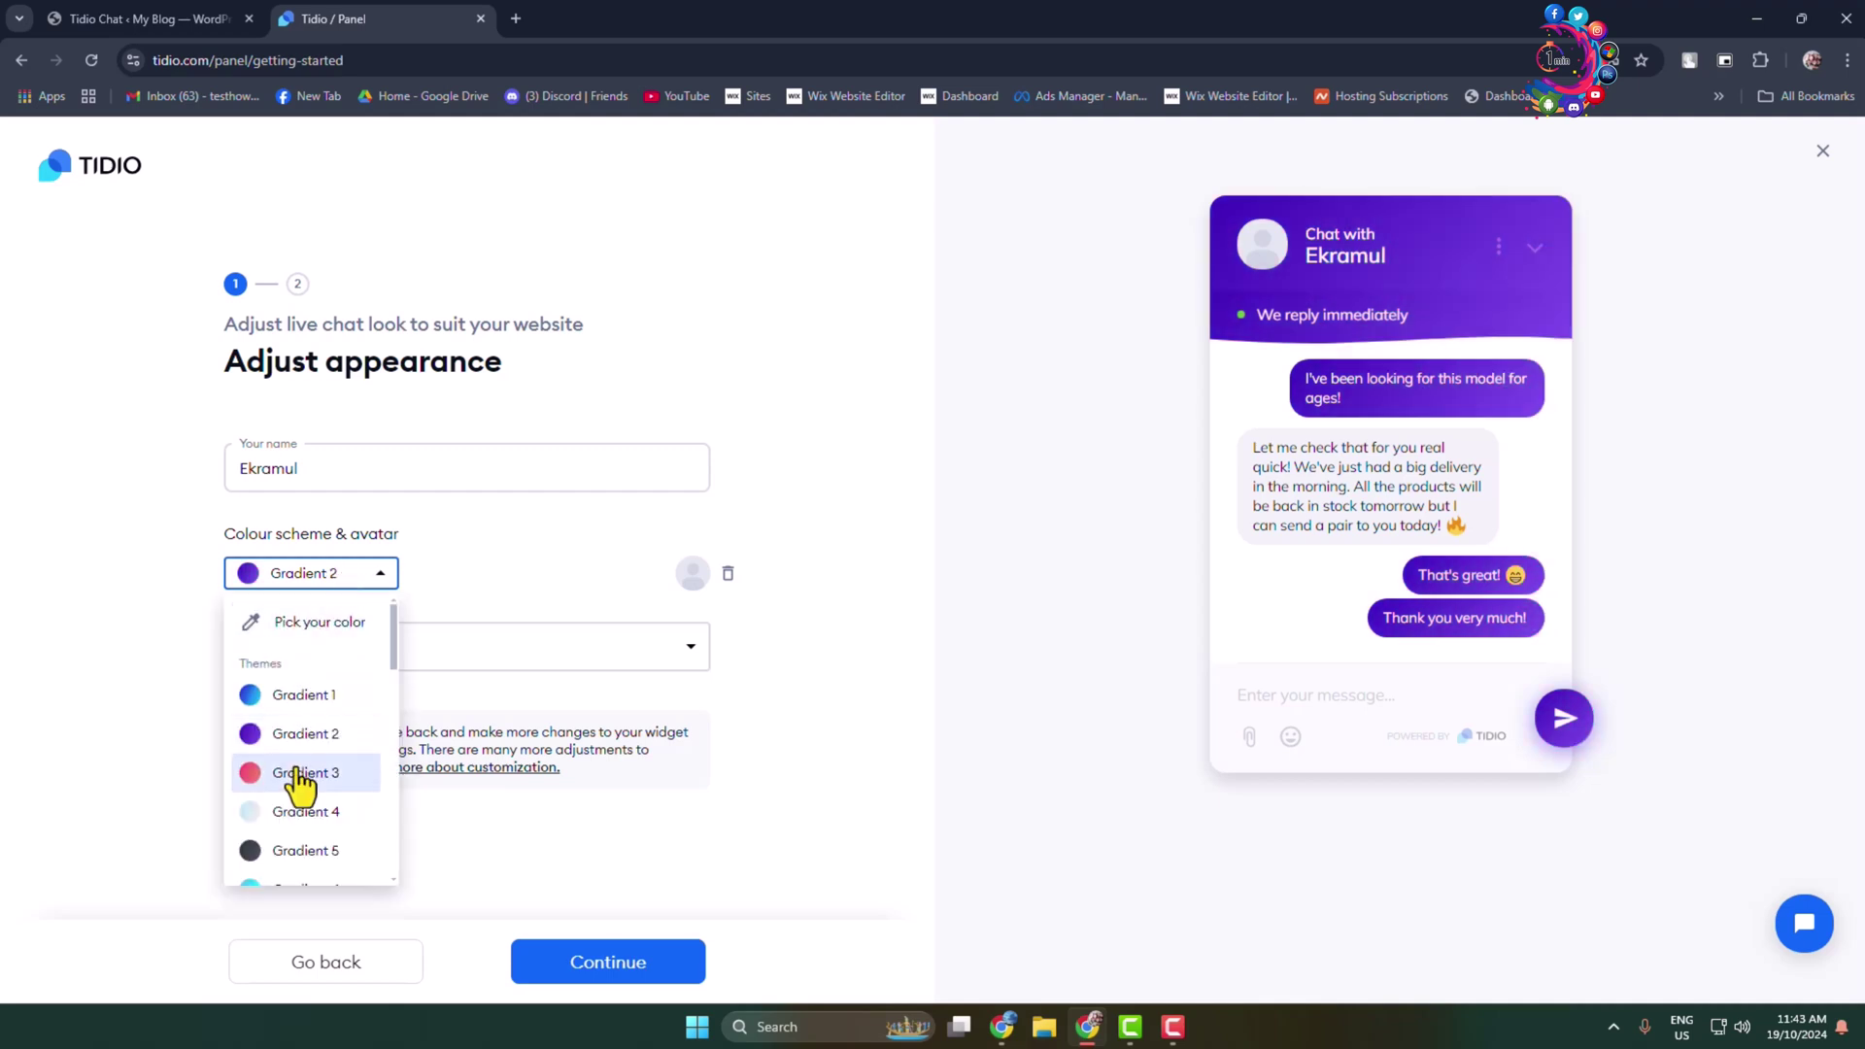
{"action": "left_click", "coordinate": [300, 777]}
{"action": "left_click", "coordinate": [346, 579]}
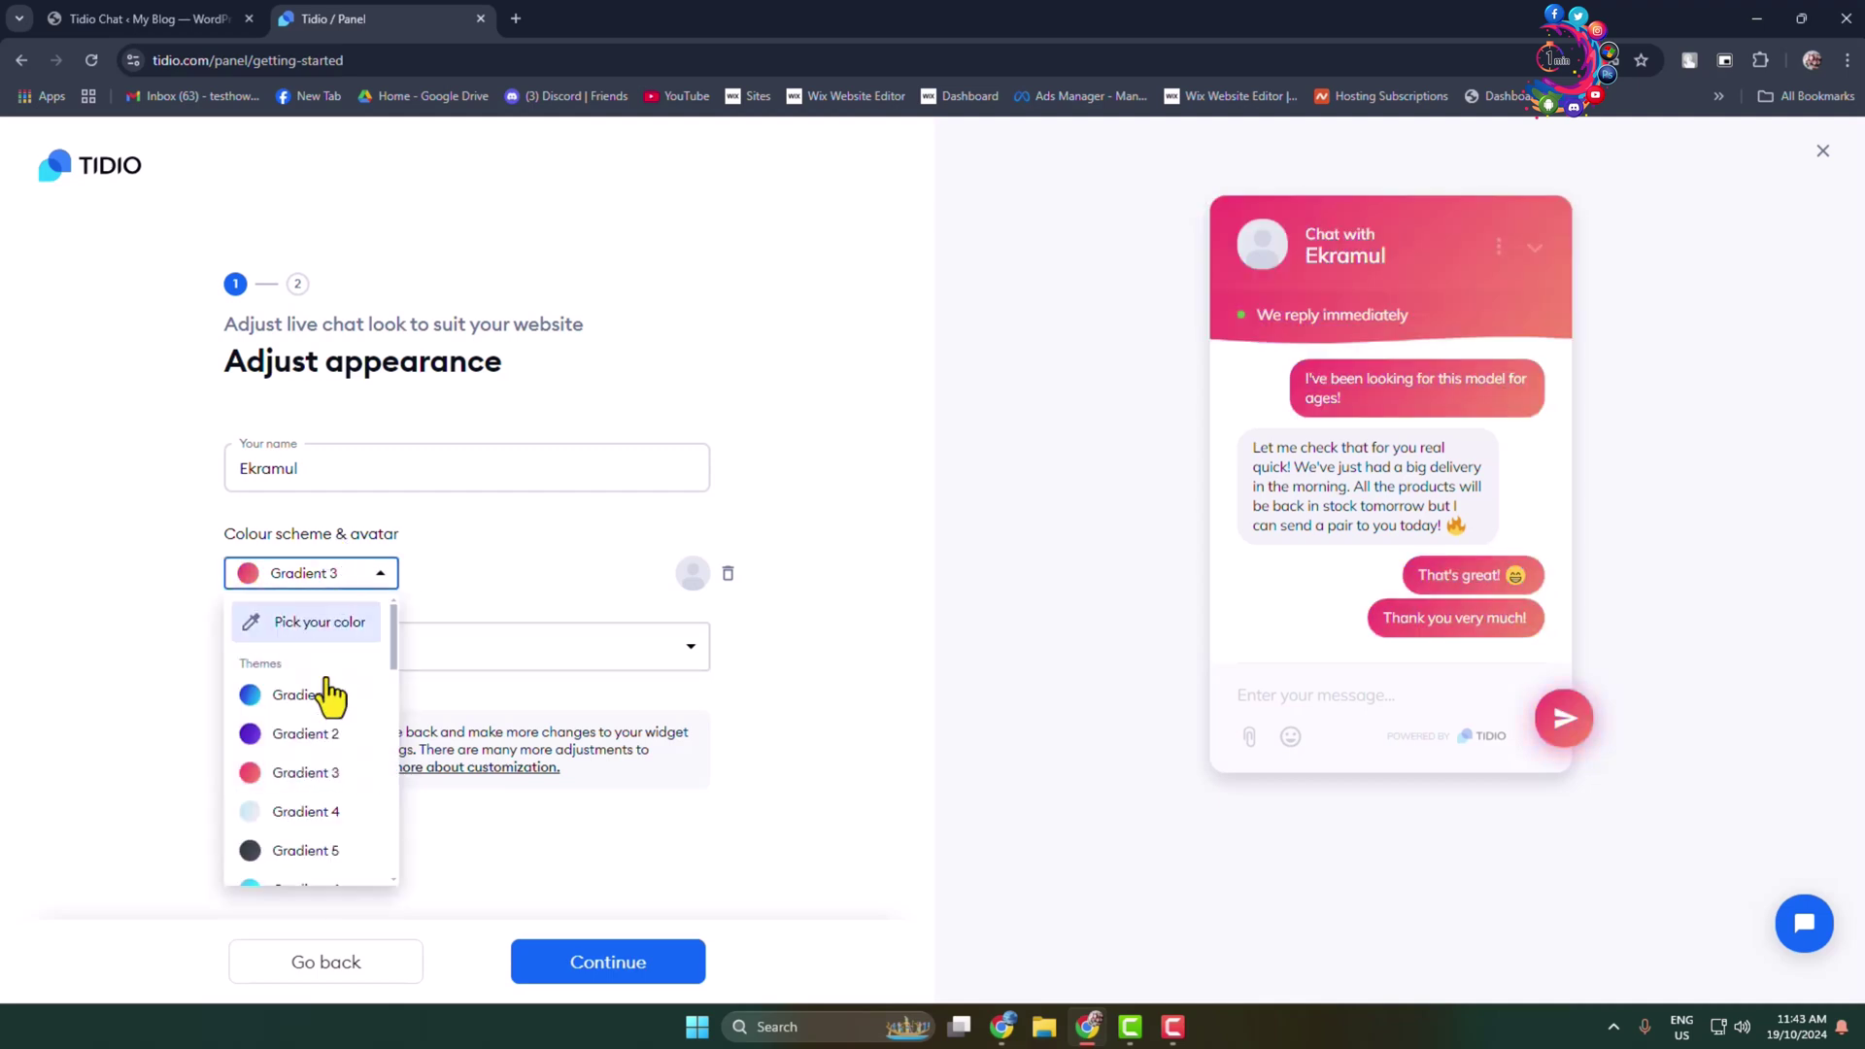
{"action": "scroll", "coordinate": [296, 777], "scroll_direction": "down", "scroll_amount": 5}
{"action": "scroll", "coordinate": [275, 646], "scroll_direction": "up", "scroll_amount": 5}
{"action": "left_click", "coordinate": [286, 697]}
- Keep English as the chat widget language
{"action": "left_click", "coordinate": [463, 644]}
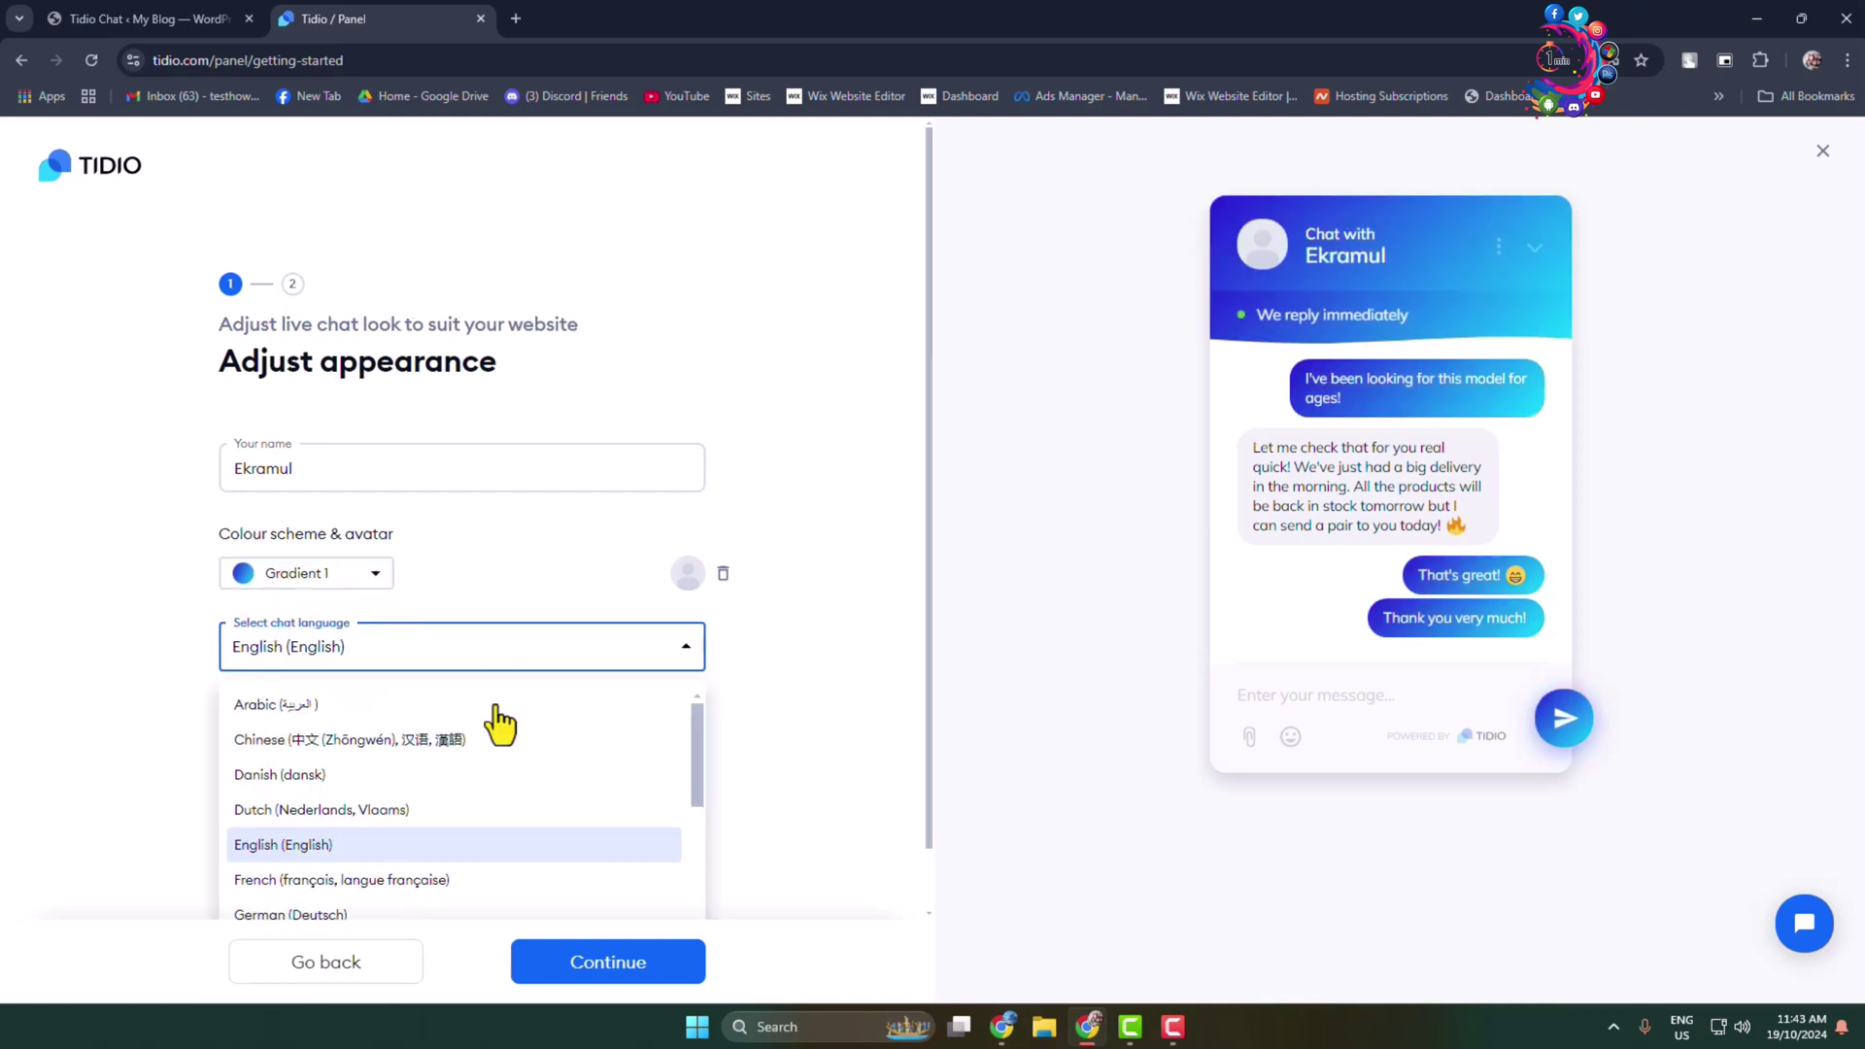
{"action": "scroll", "coordinate": [369, 825], "scroll_direction": "down", "scroll_amount": 3}
{"action": "scroll", "coordinate": [351, 859], "scroll_direction": "up", "scroll_amount": 2}
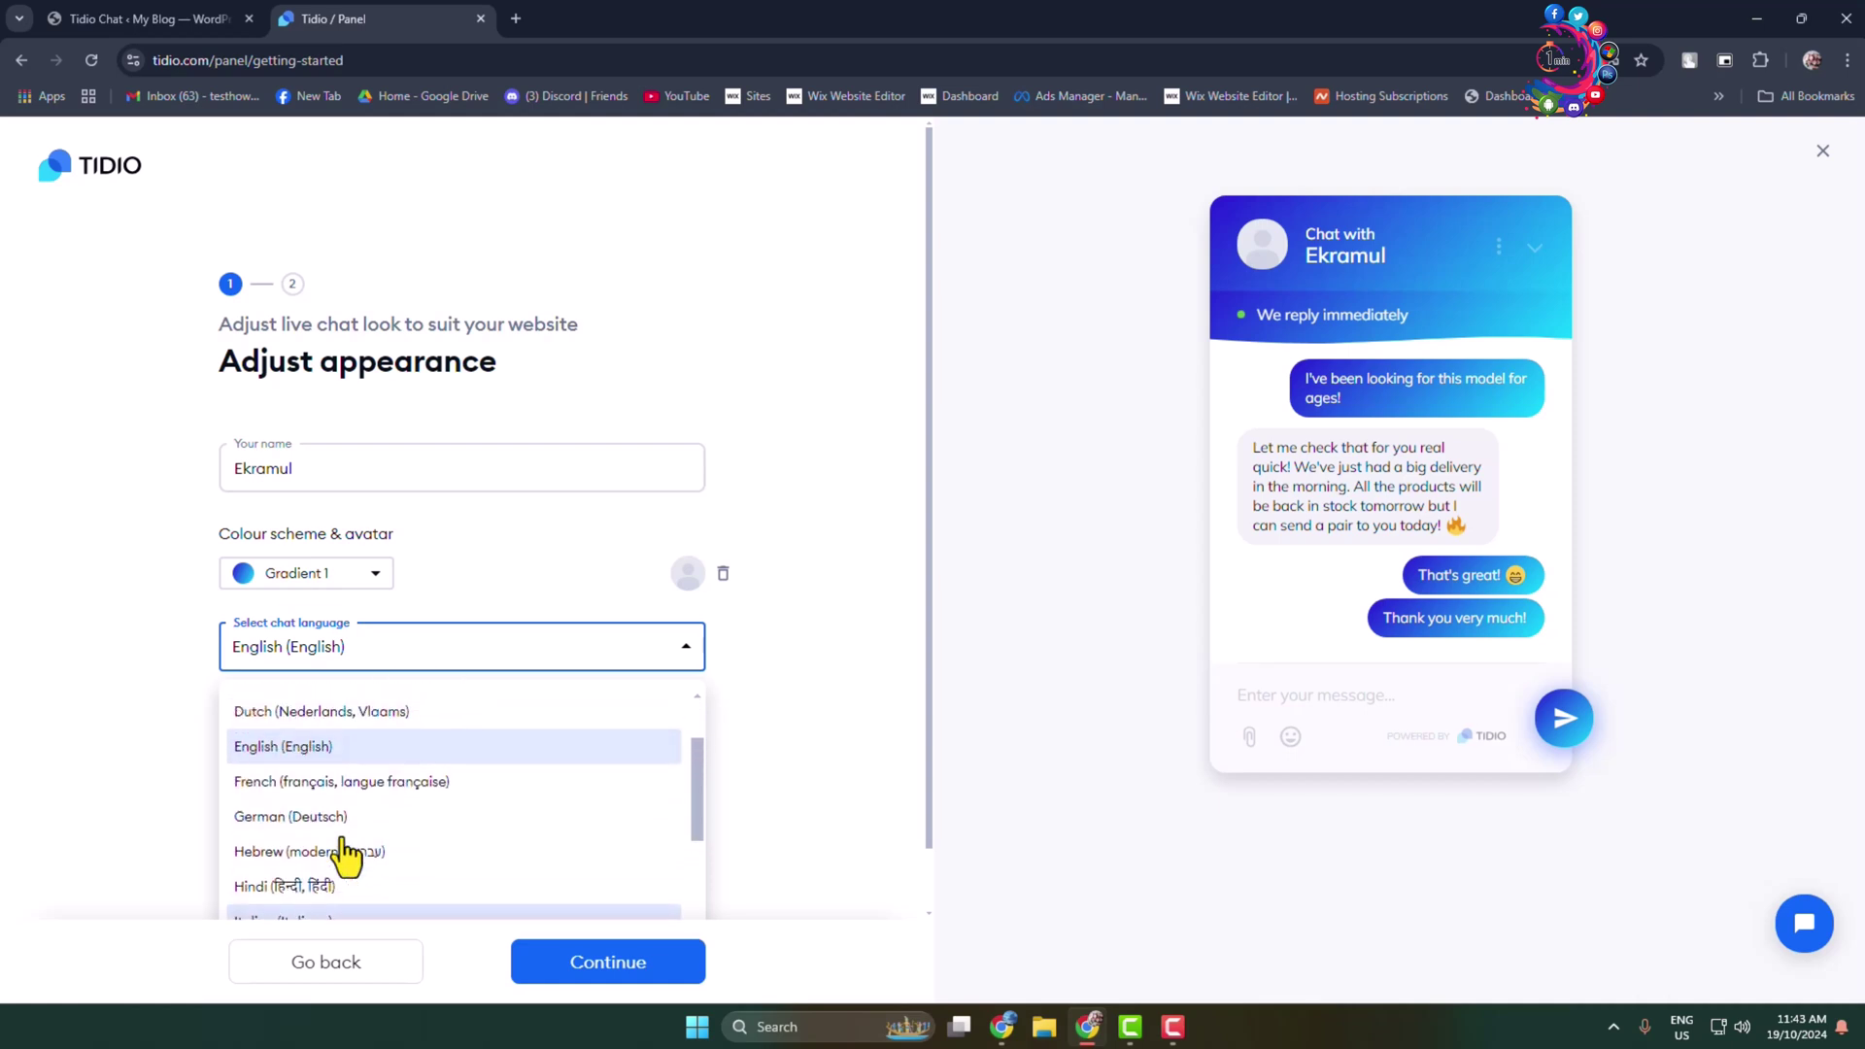
{"action": "left_click", "coordinate": [324, 750]}
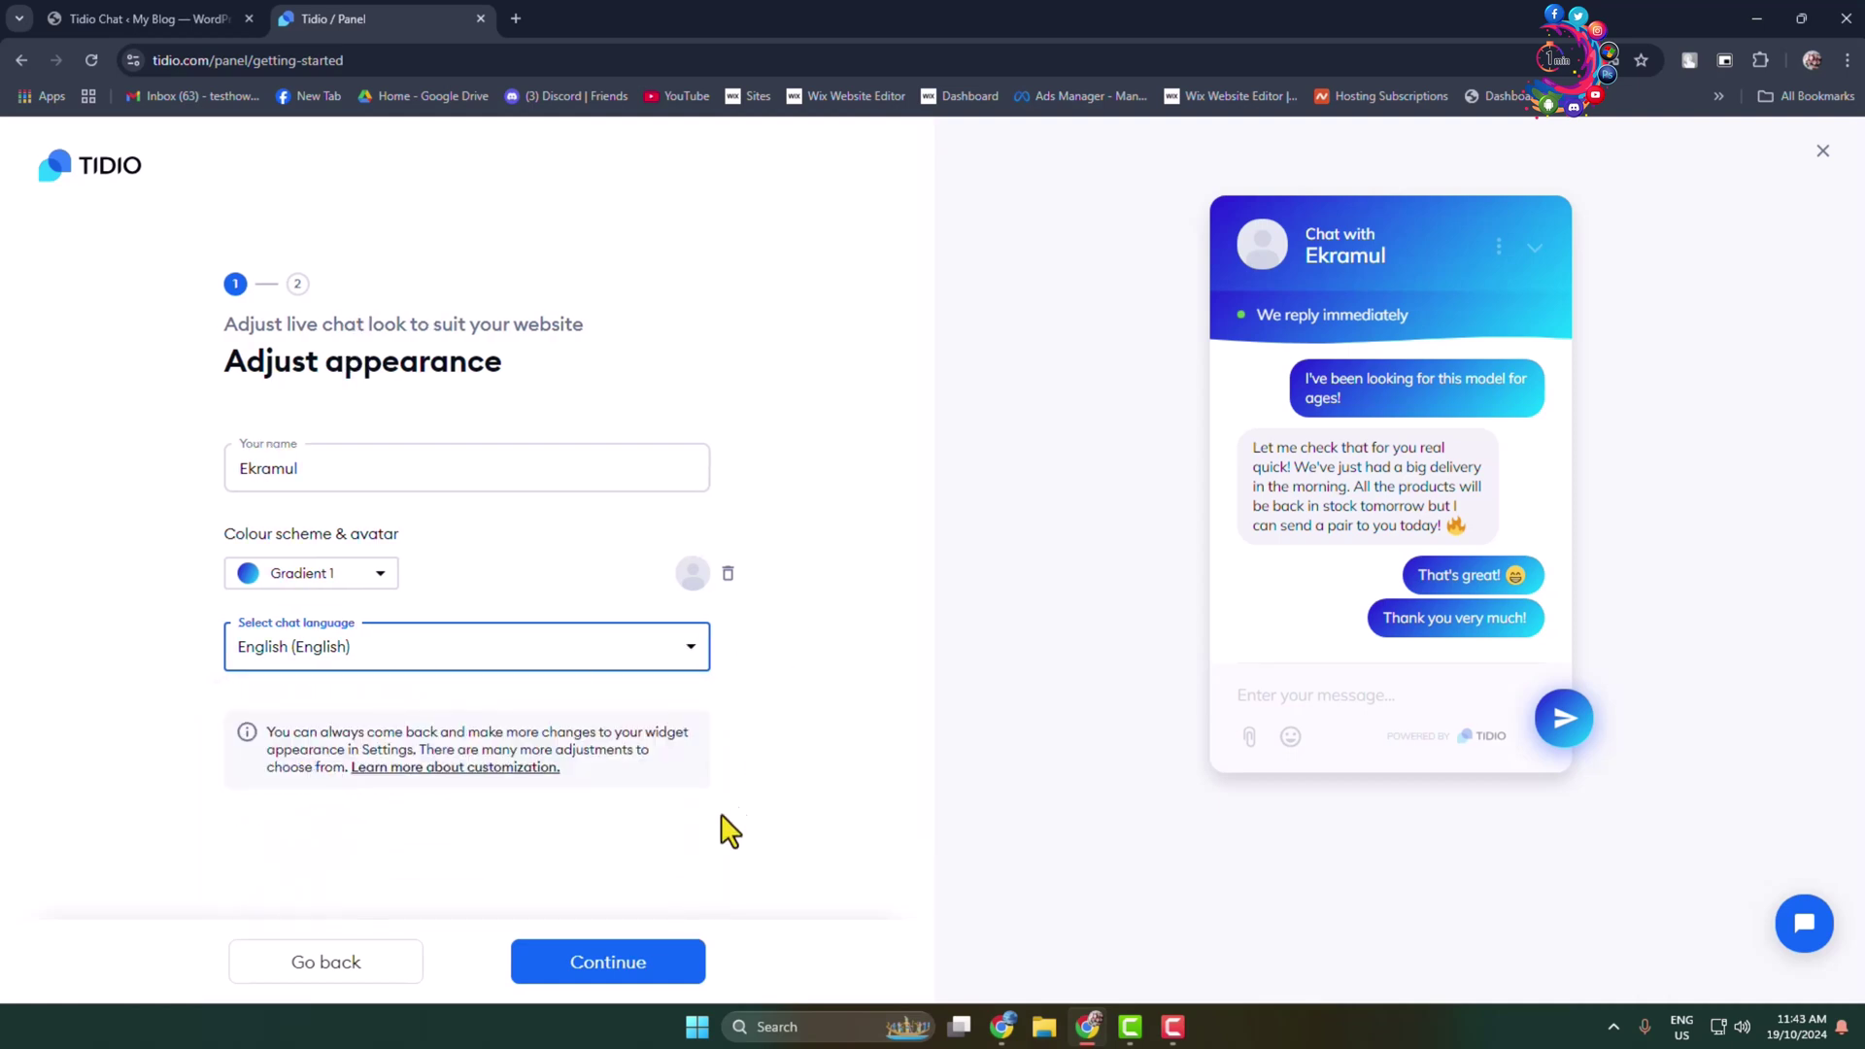
- Confirm WordPress as the install platform, finish, and leave the widget setup
{"action": "left_click", "coordinate": [603, 967]}
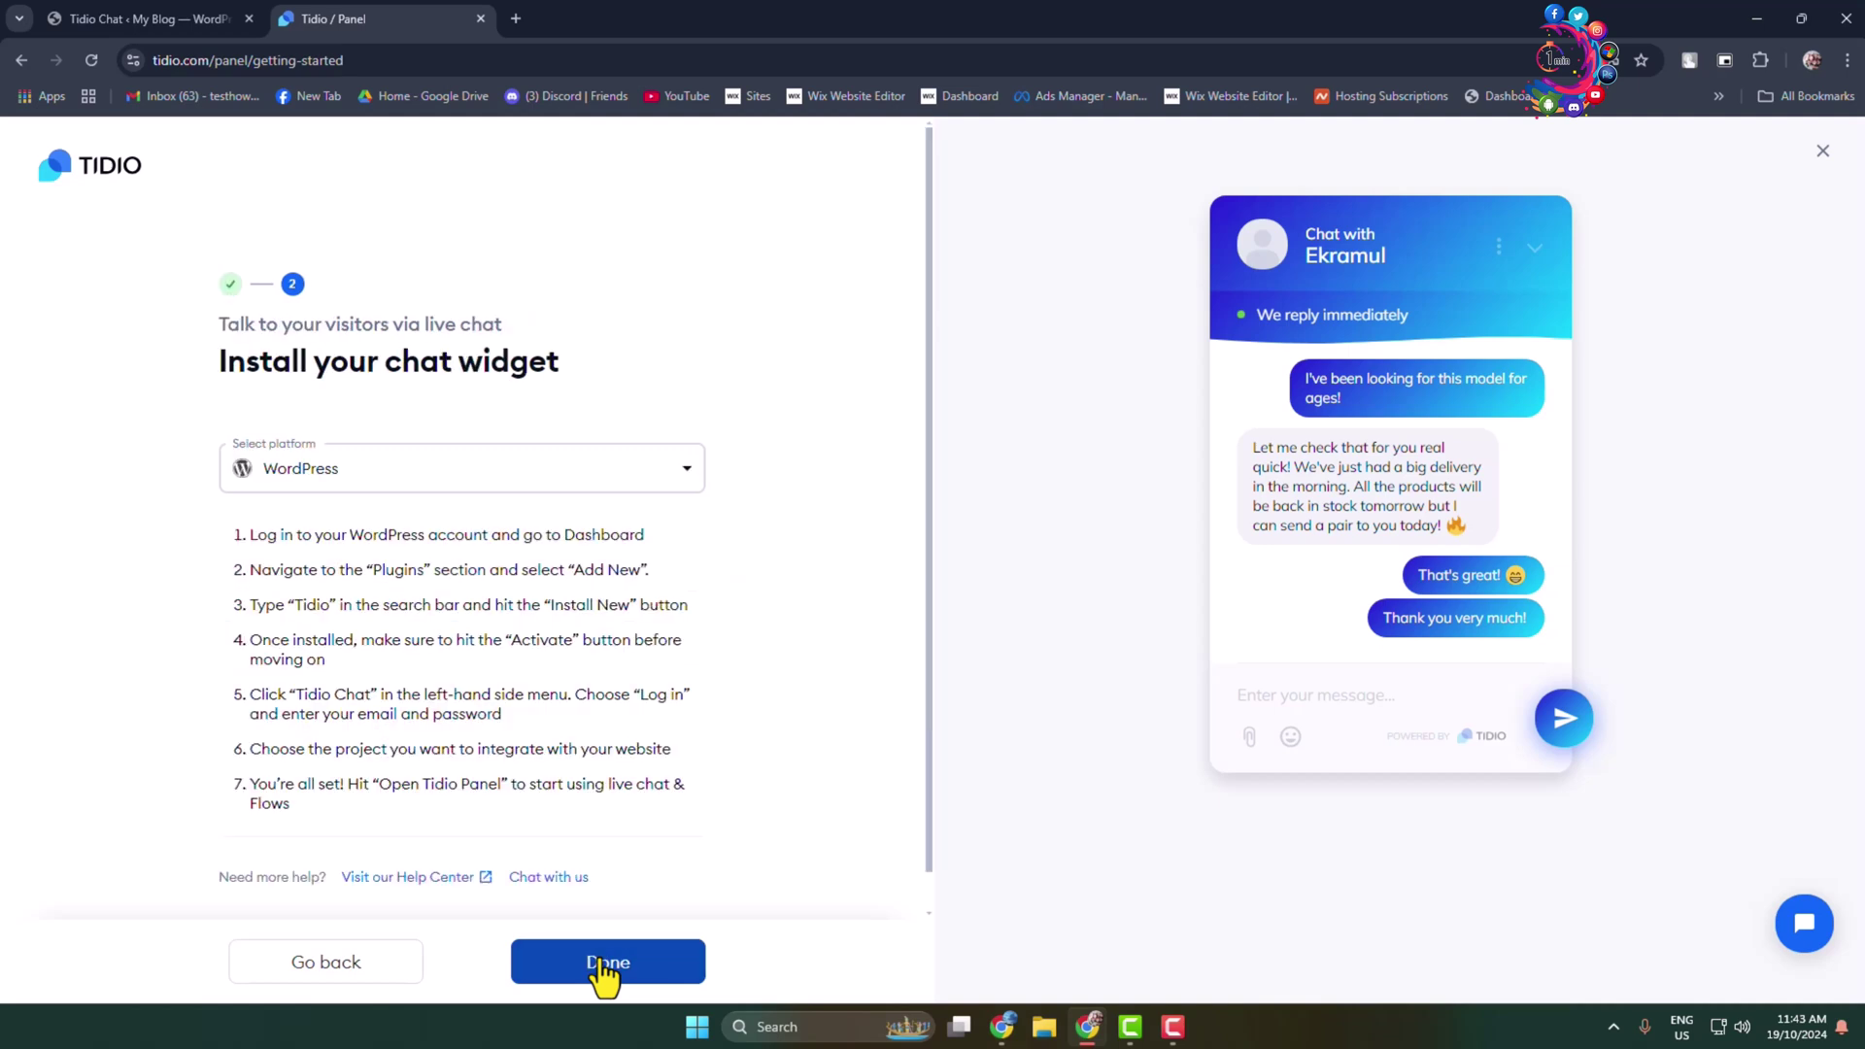
{"action": "left_click", "coordinate": [515, 485]}
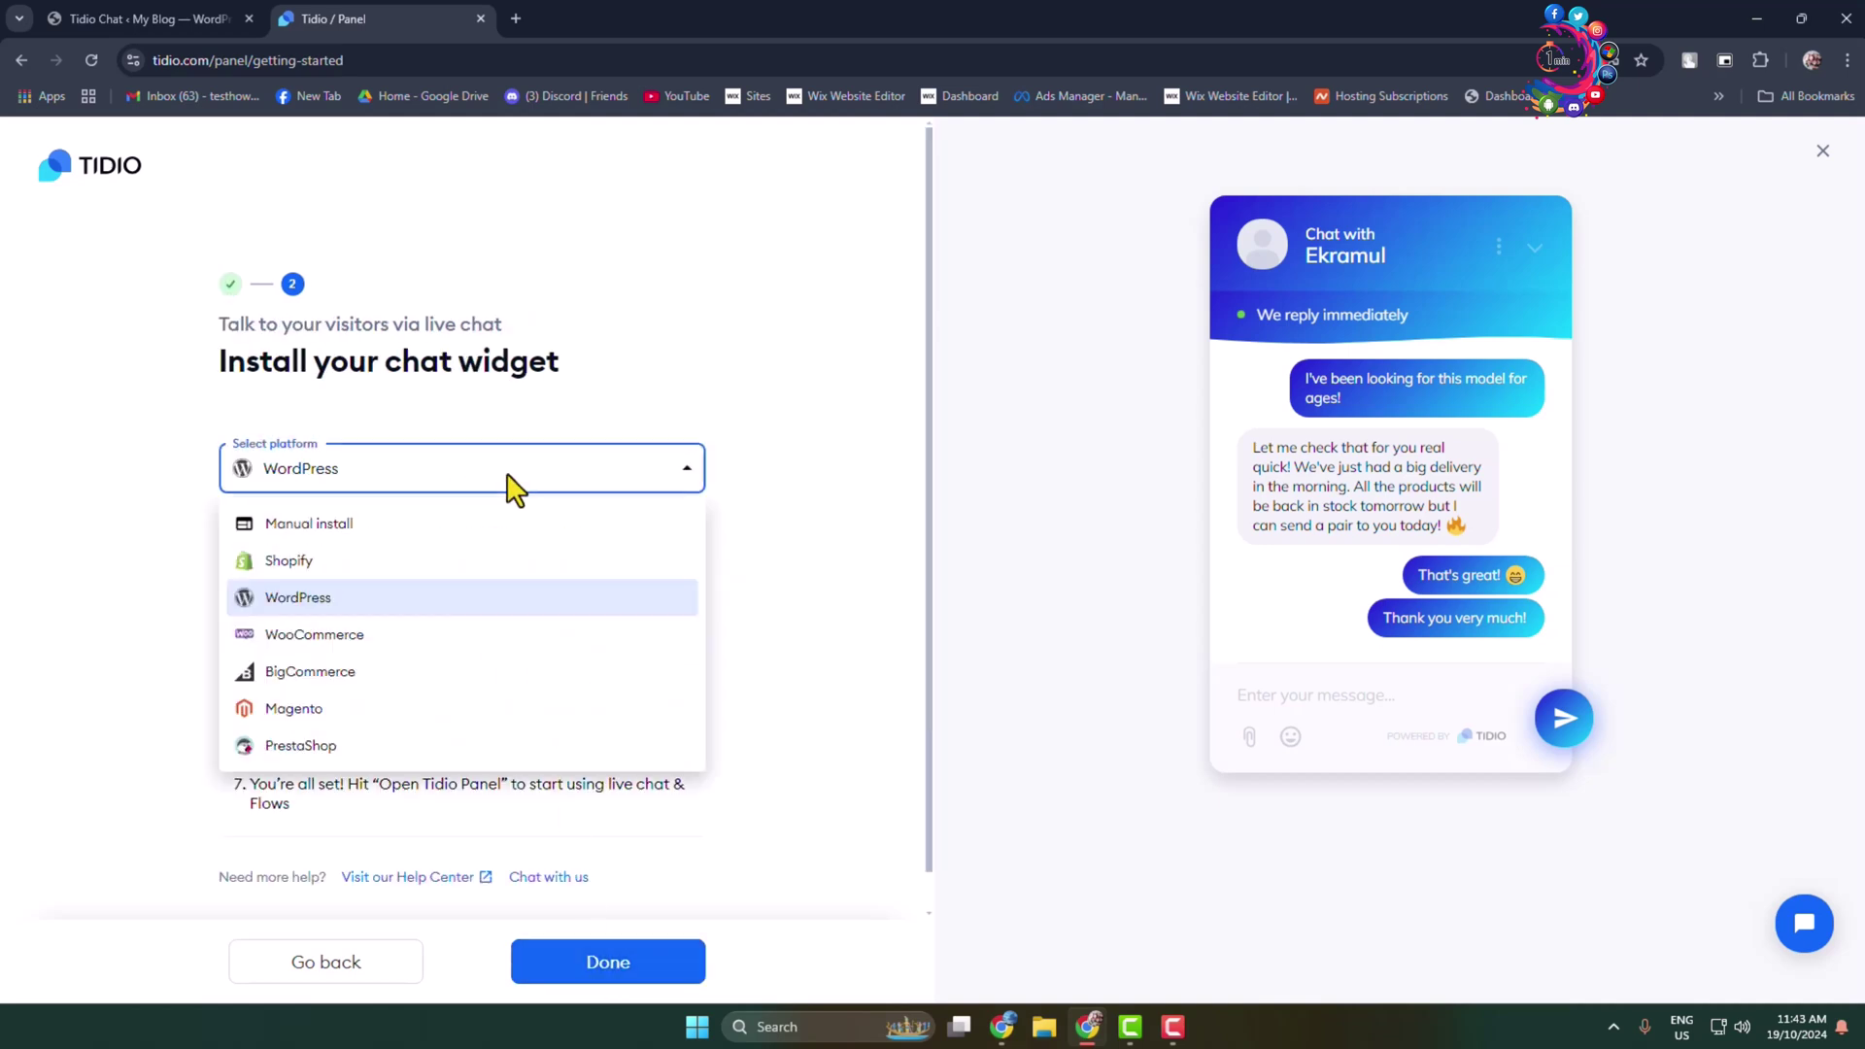
{"action": "left_click", "coordinate": [330, 604]}
{"action": "scroll", "coordinate": [437, 510], "scroll_direction": "down", "scroll_amount": 1}
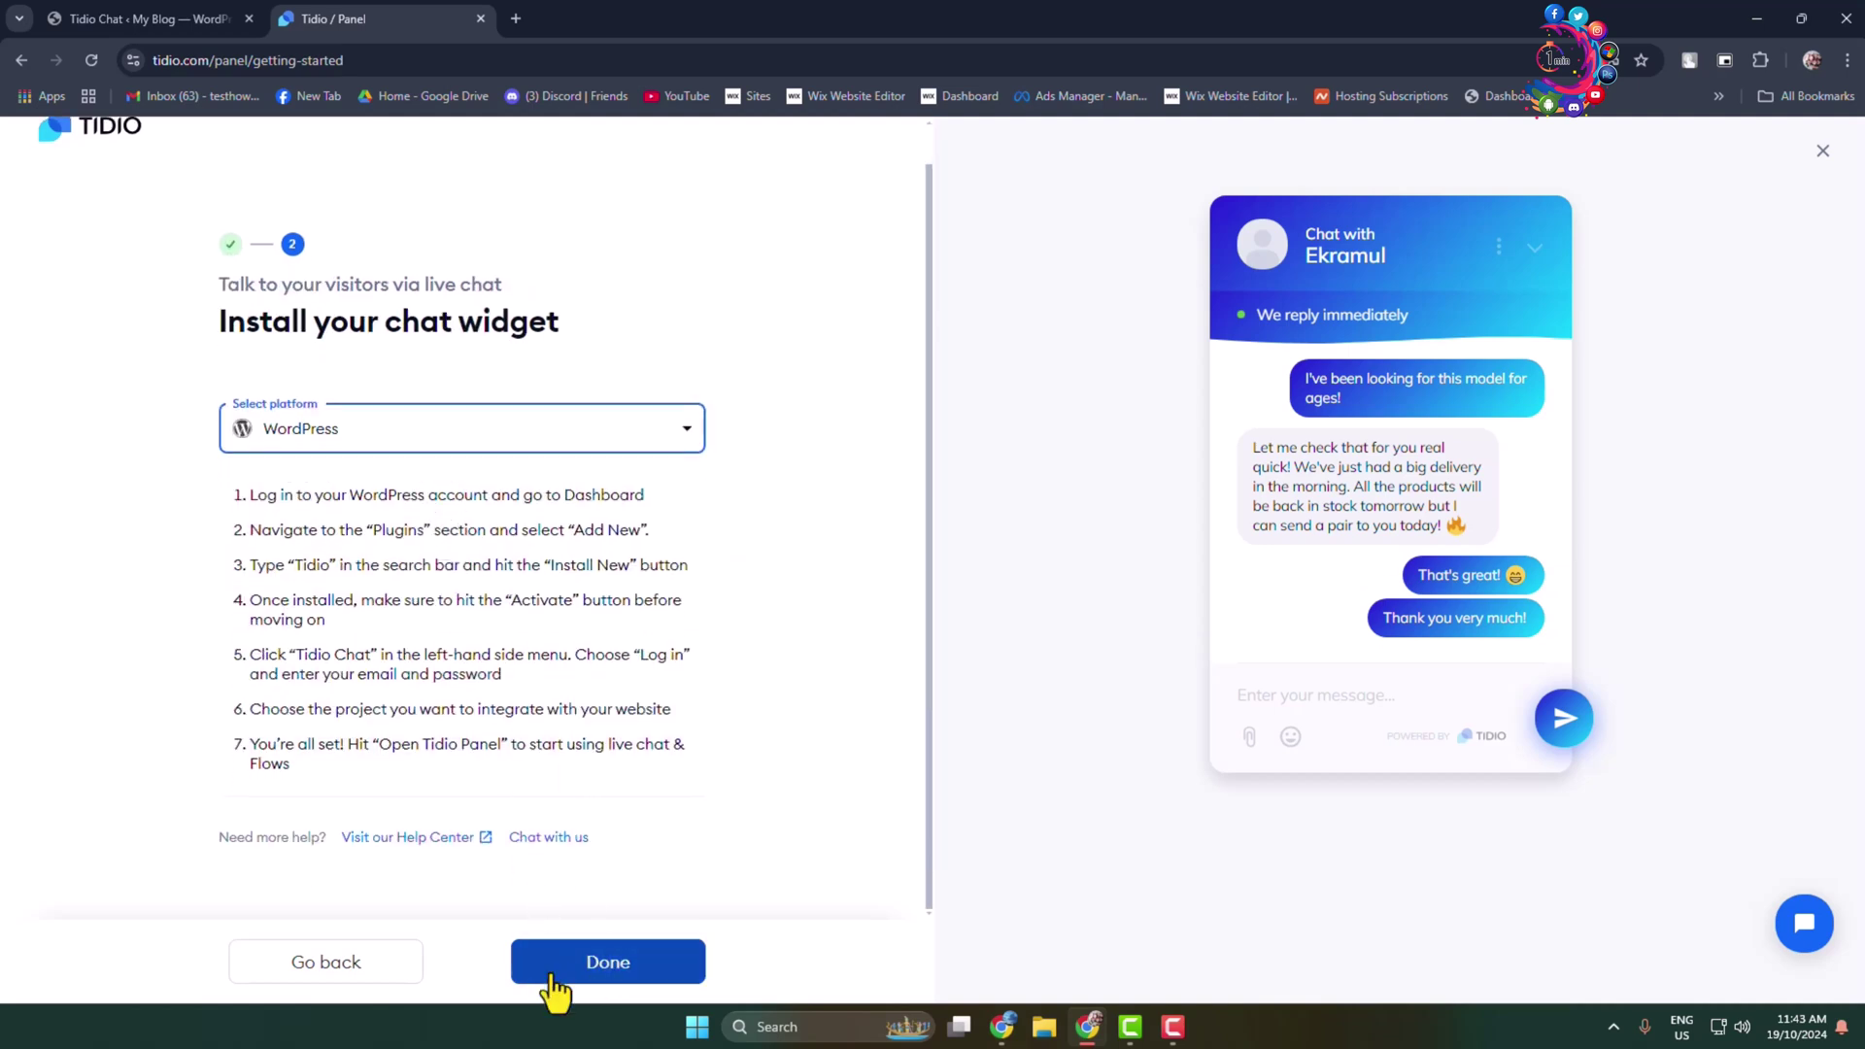
{"action": "left_click", "coordinate": [612, 965]}
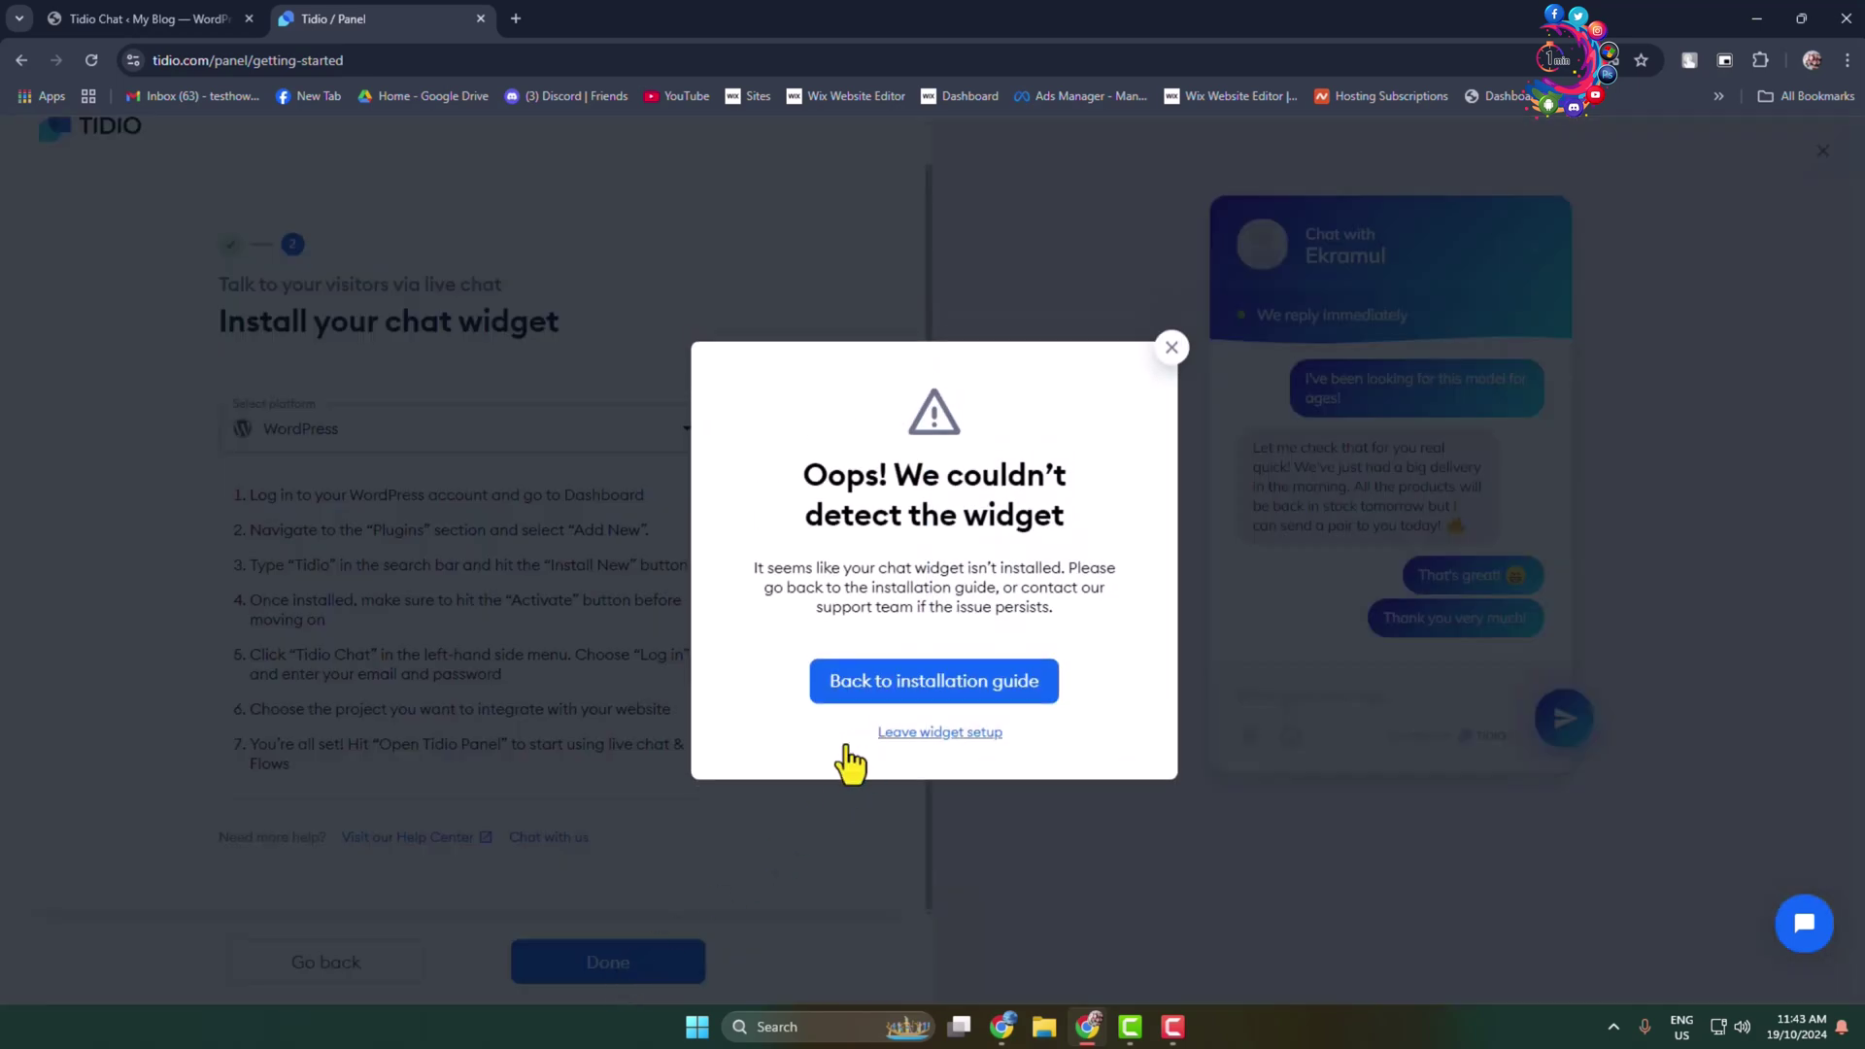
{"action": "left_click", "coordinate": [846, 748]}
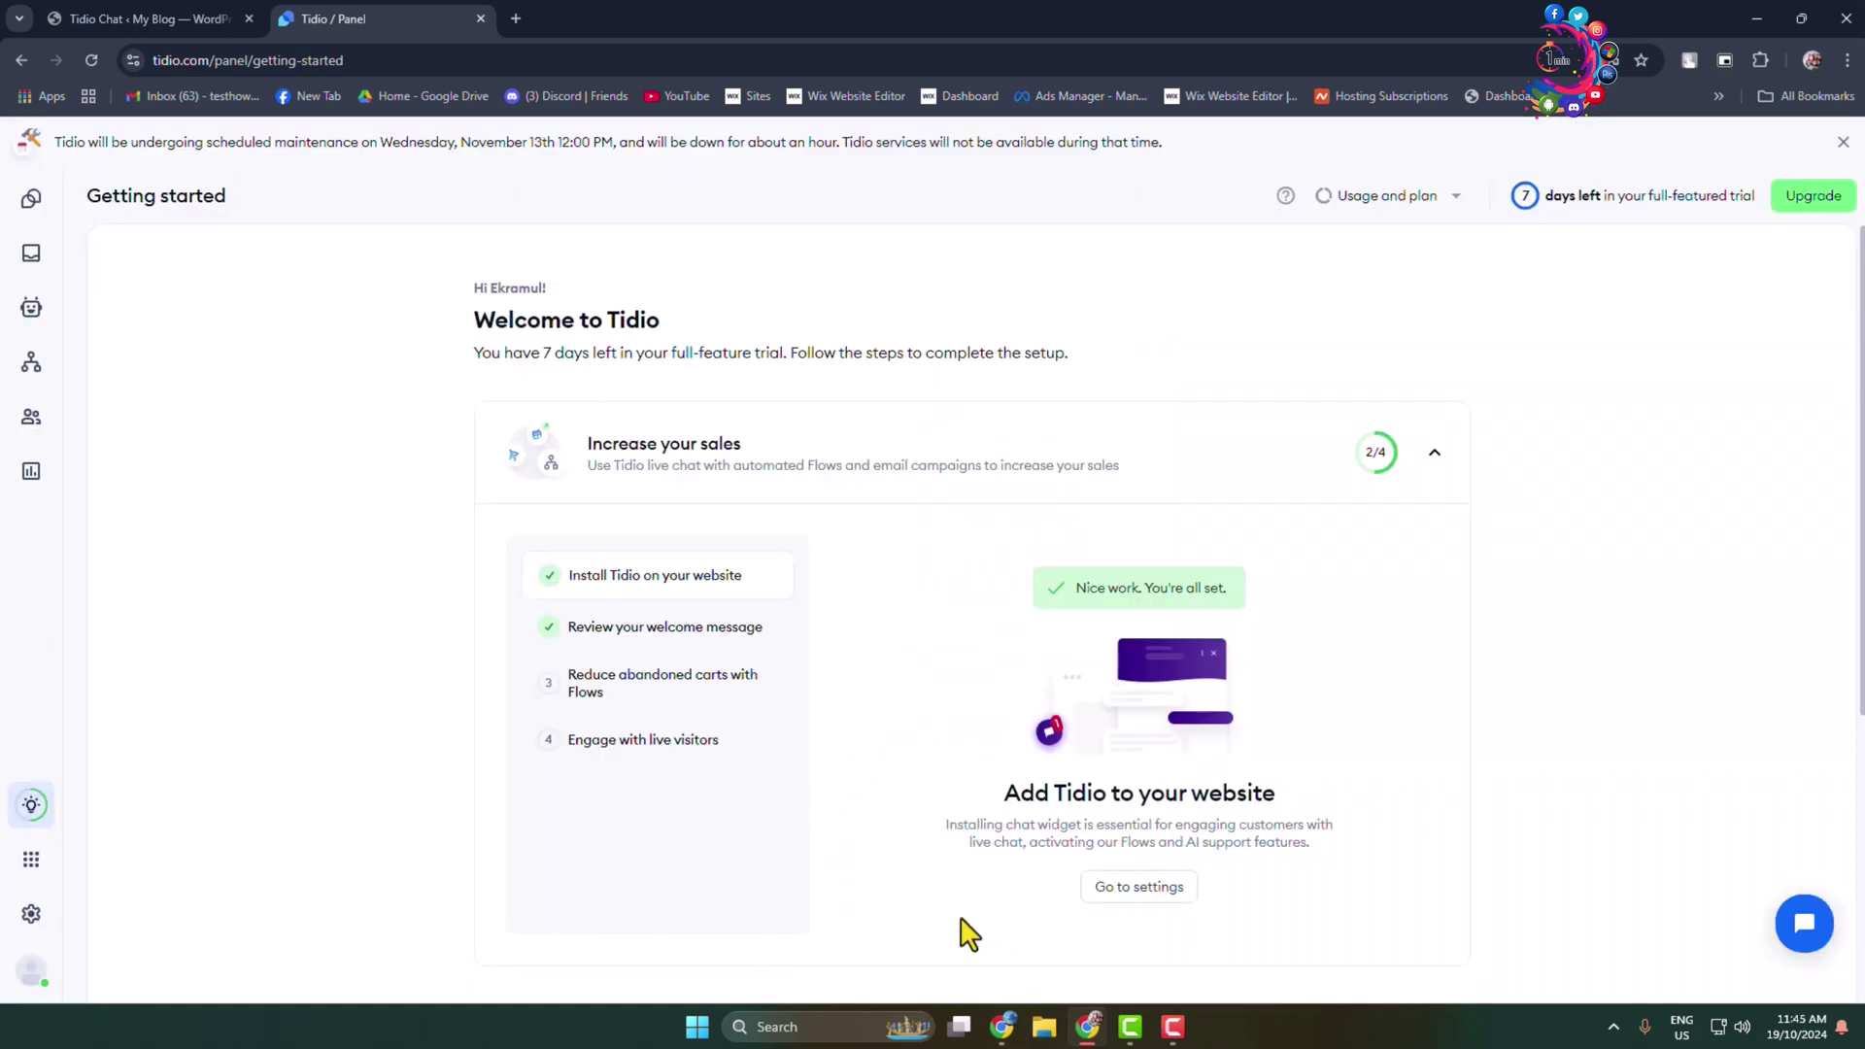
- Open Live Chat appearance settings and edit the 'We reply immediately' online status text
{"action": "left_click", "coordinate": [1803, 925]}
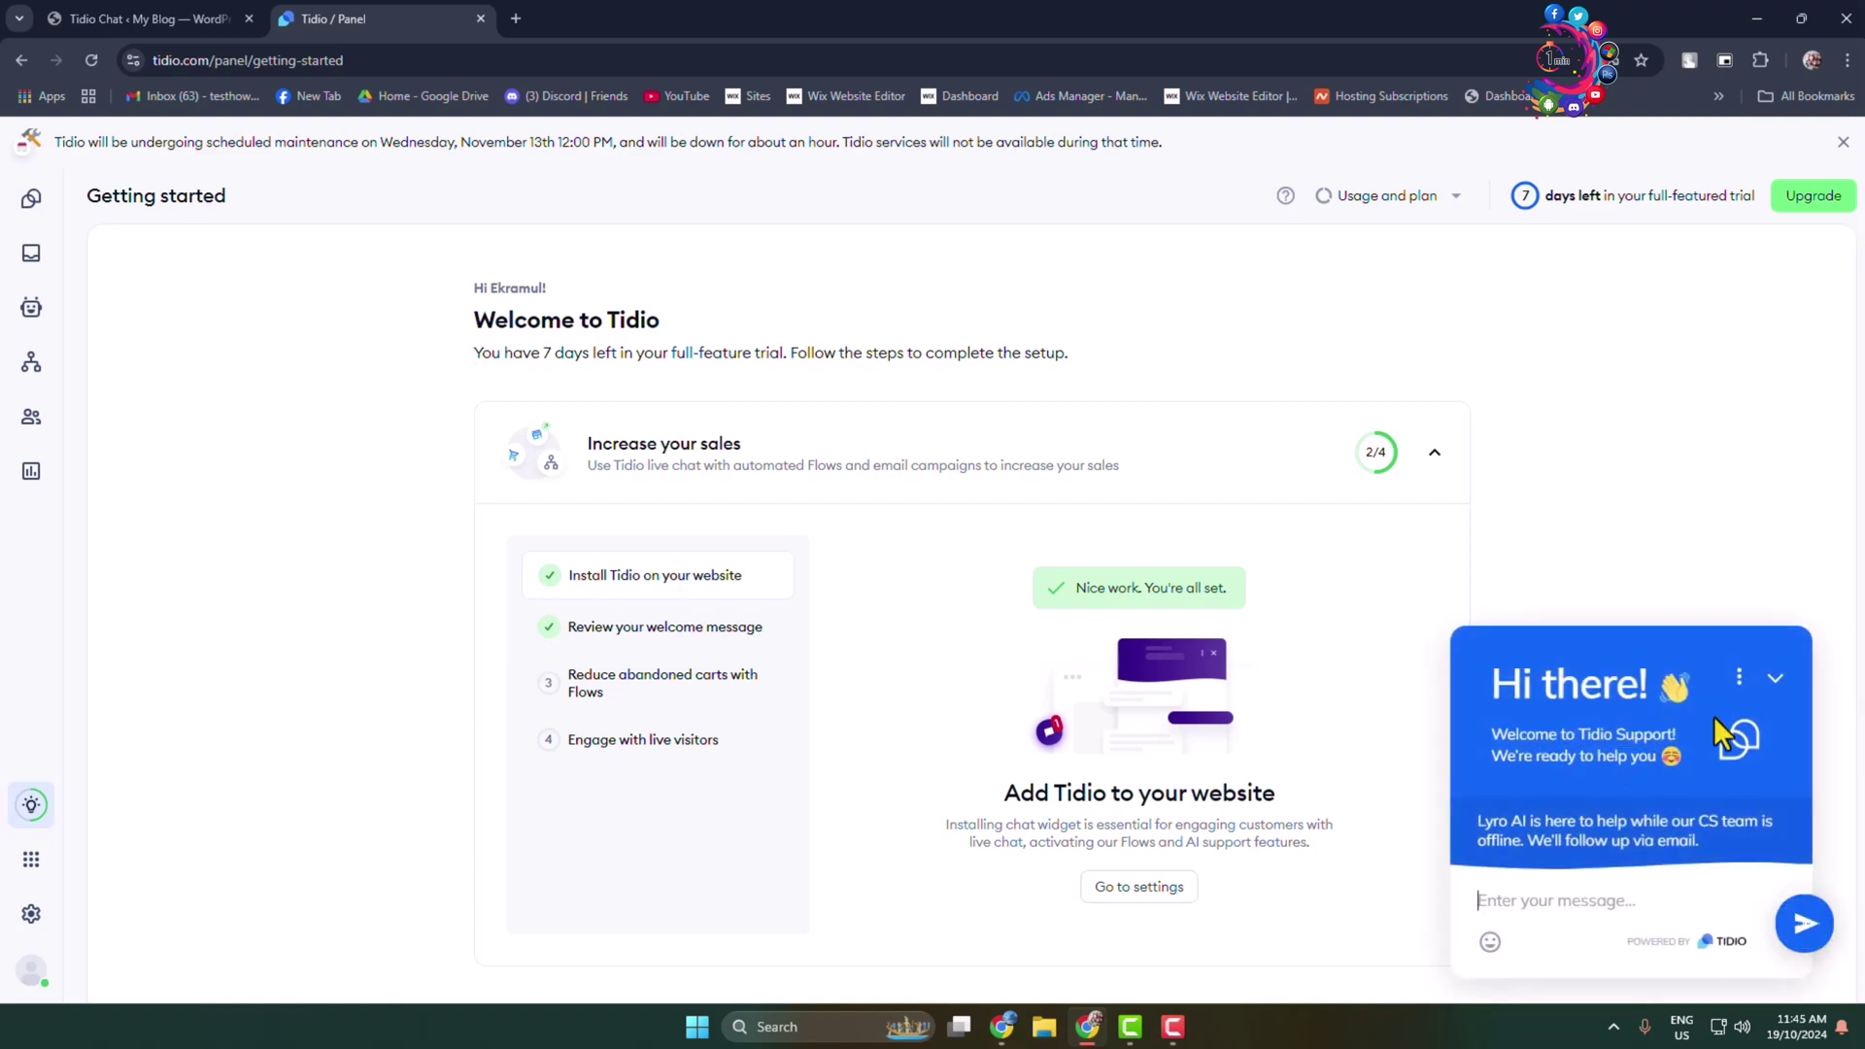
{"action": "left_click", "coordinate": [1138, 888]}
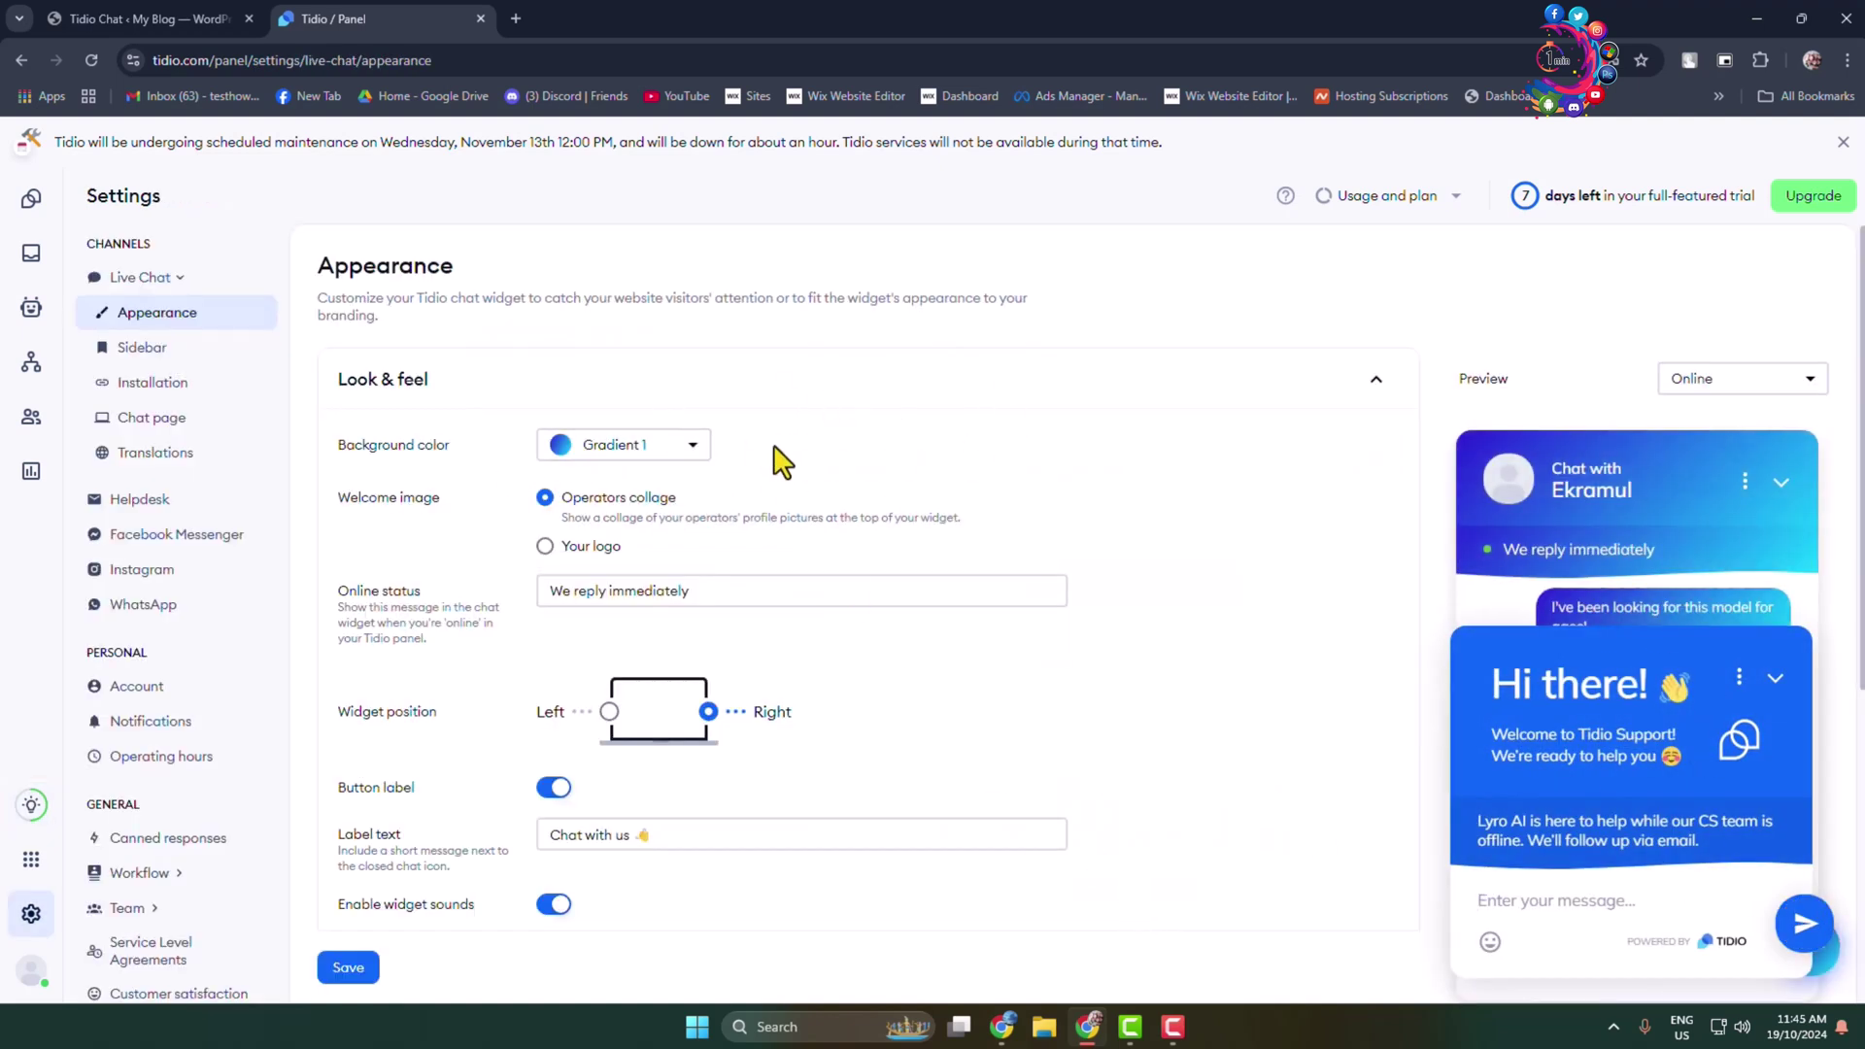
{"action": "scroll", "coordinate": [734, 524], "scroll_direction": "down", "scroll_amount": 1}
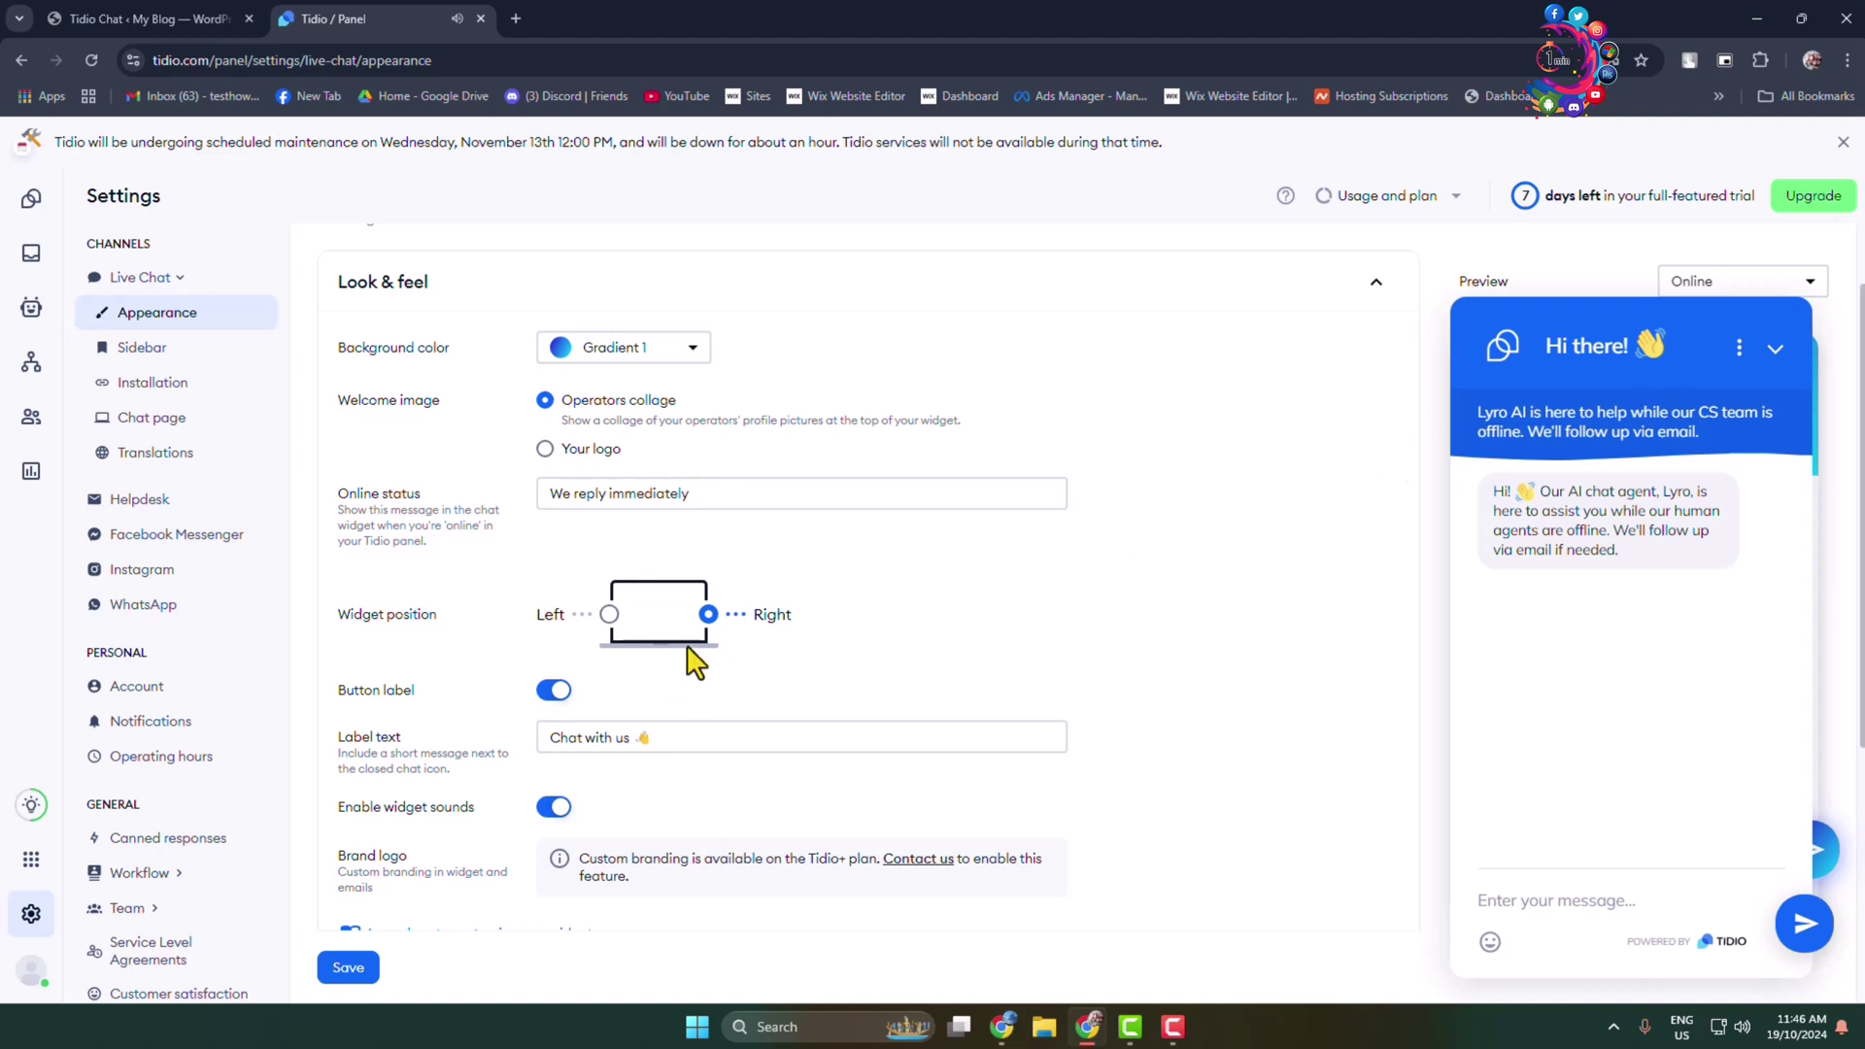
{"action": "scroll", "coordinate": [694, 660], "scroll_direction": "down", "scroll_amount": 1}
{"action": "left_click", "coordinate": [734, 395]}
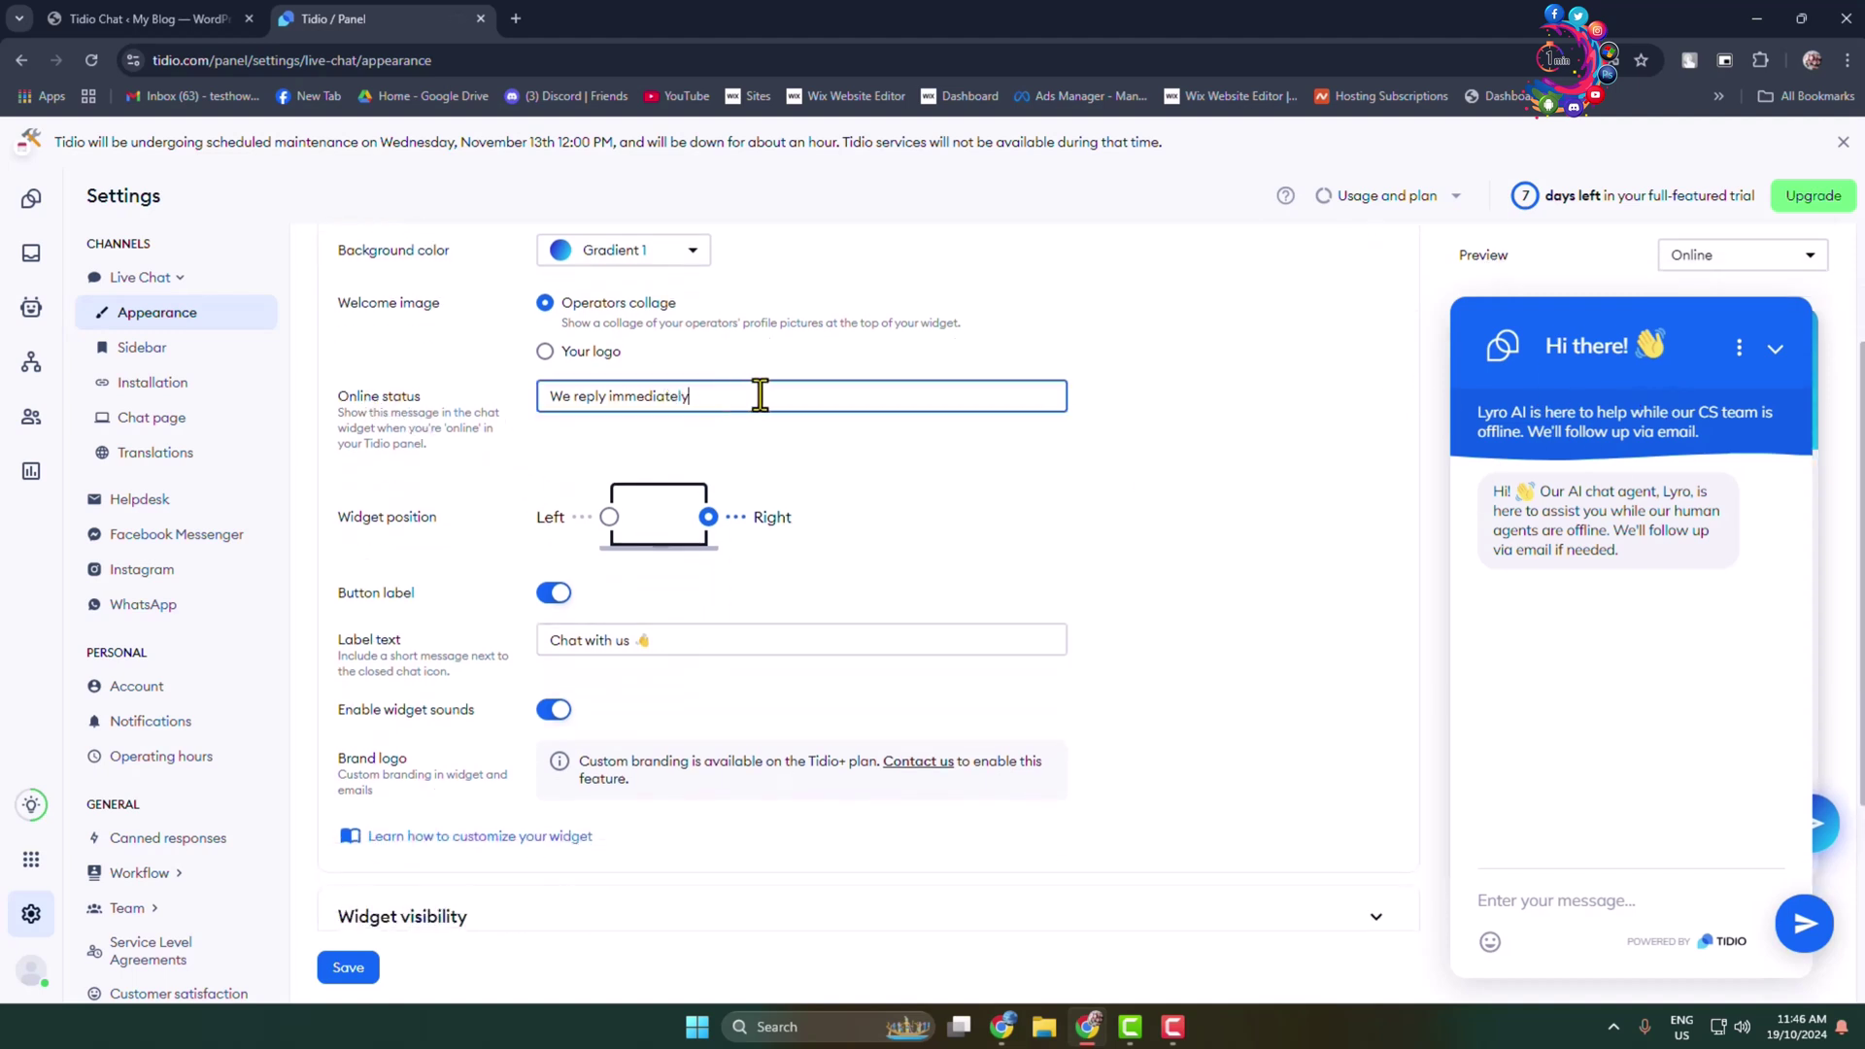
{"action": "left_click_drag", "start_coordinate": [688, 396], "coordinate": [542, 396]}
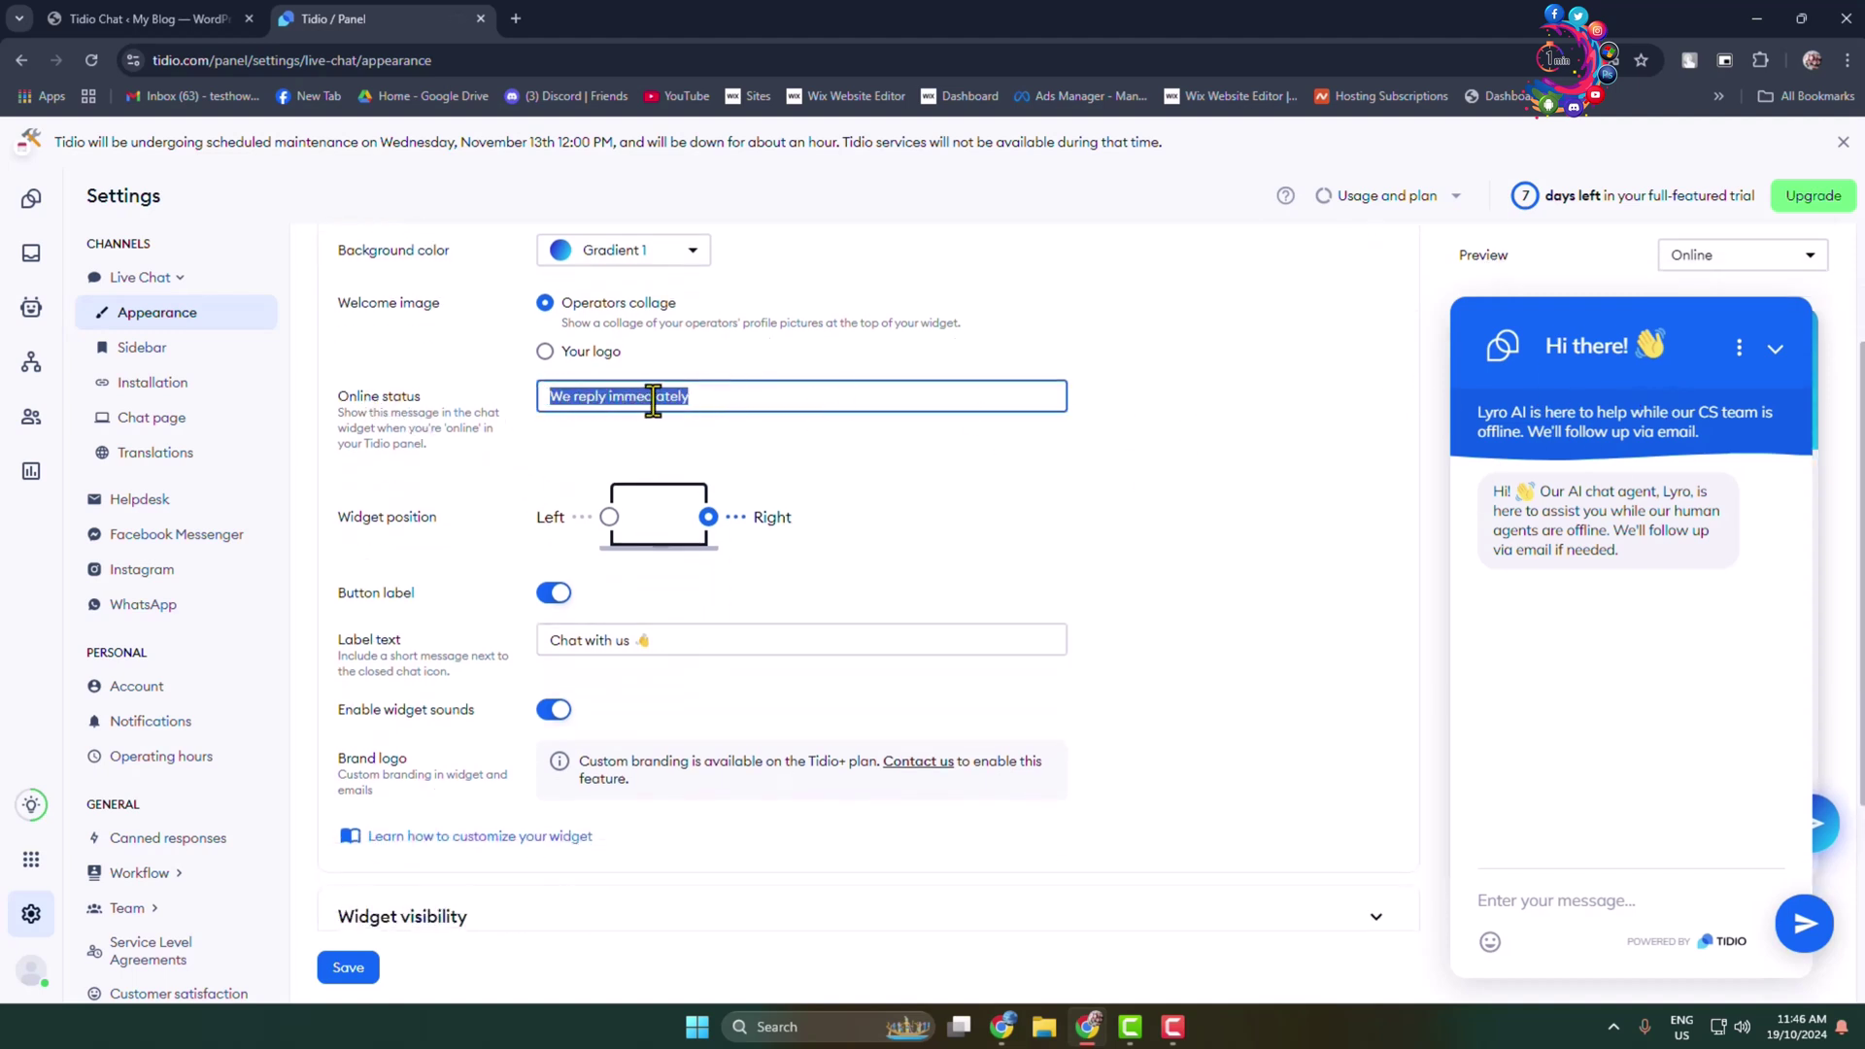
- Toggle the 'Chat with us' button label off and back on, then save the appearance
{"action": "scroll", "coordinate": [679, 534], "scroll_direction": "down", "scroll_amount": 1}
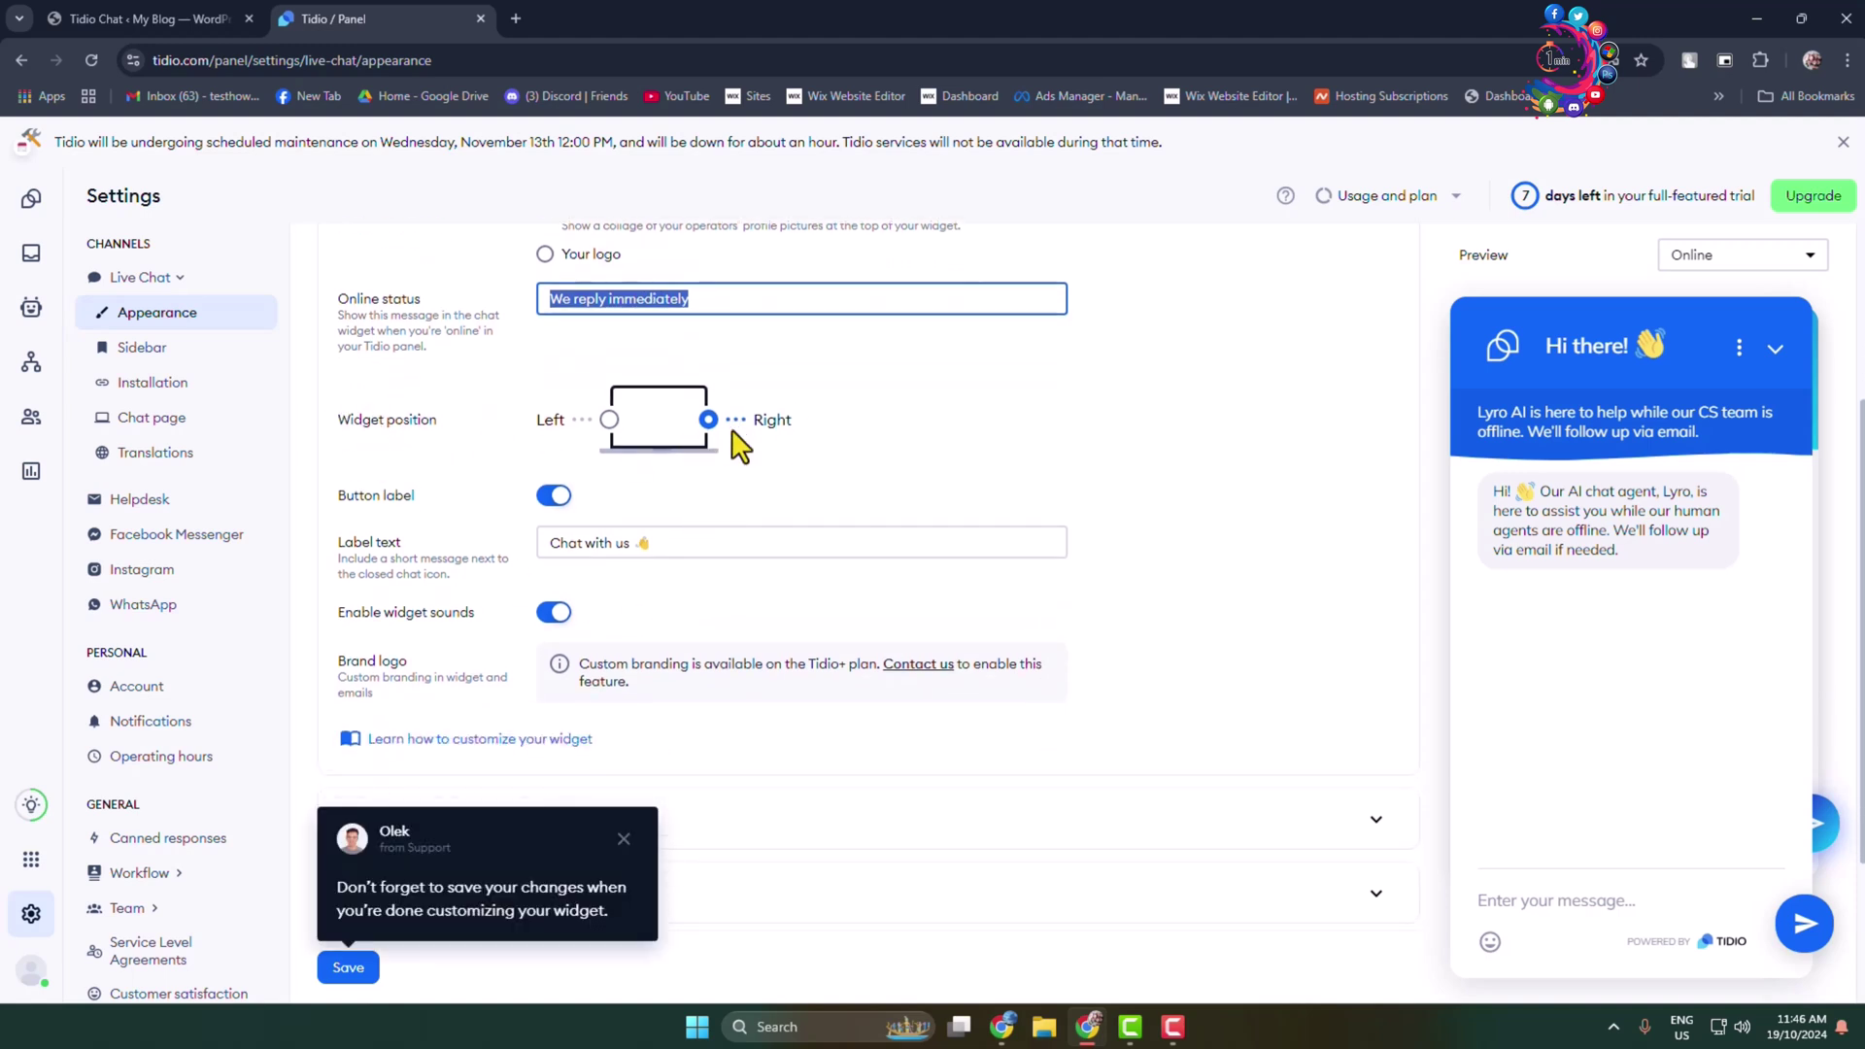
{"action": "scroll", "coordinate": [666, 603], "scroll_direction": "down", "scroll_amount": 2}
{"action": "left_click", "coordinate": [559, 330]}
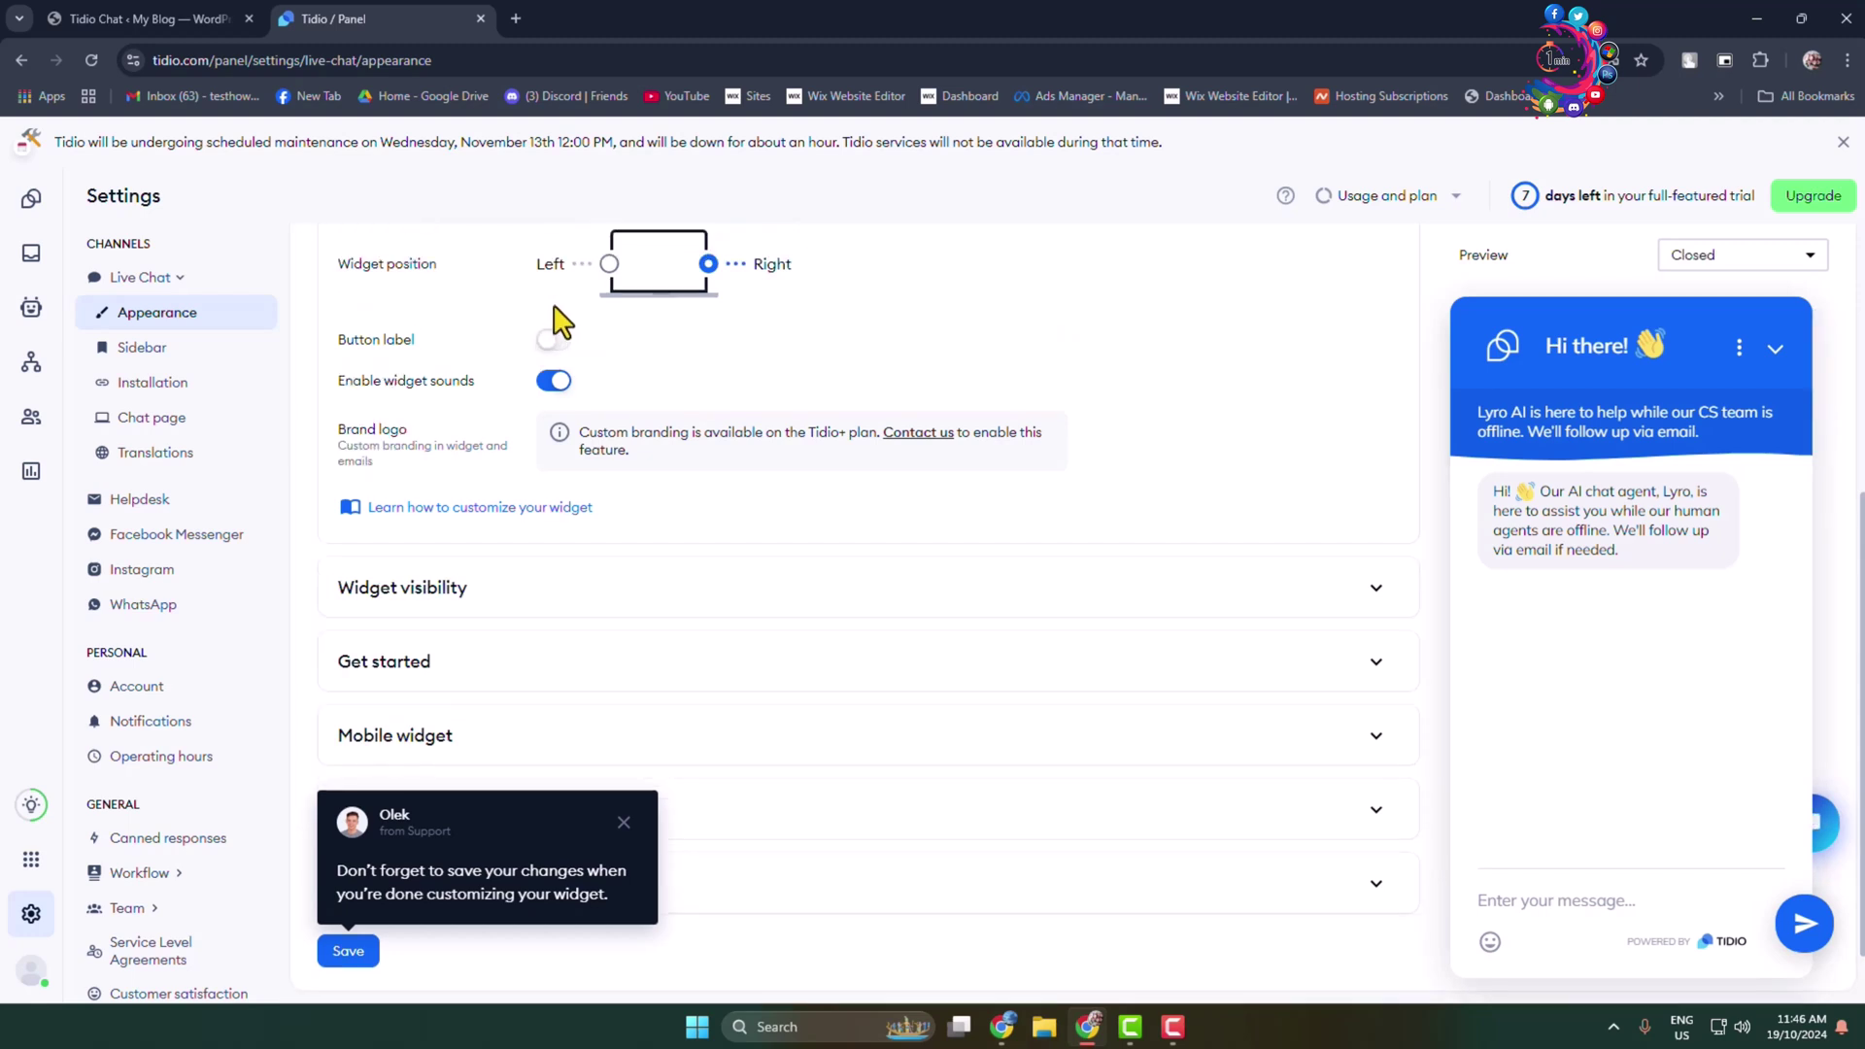
{"action": "left_click", "coordinate": [558, 335]}
{"action": "scroll", "coordinate": [898, 735], "scroll_direction": "down", "scroll_amount": 1}
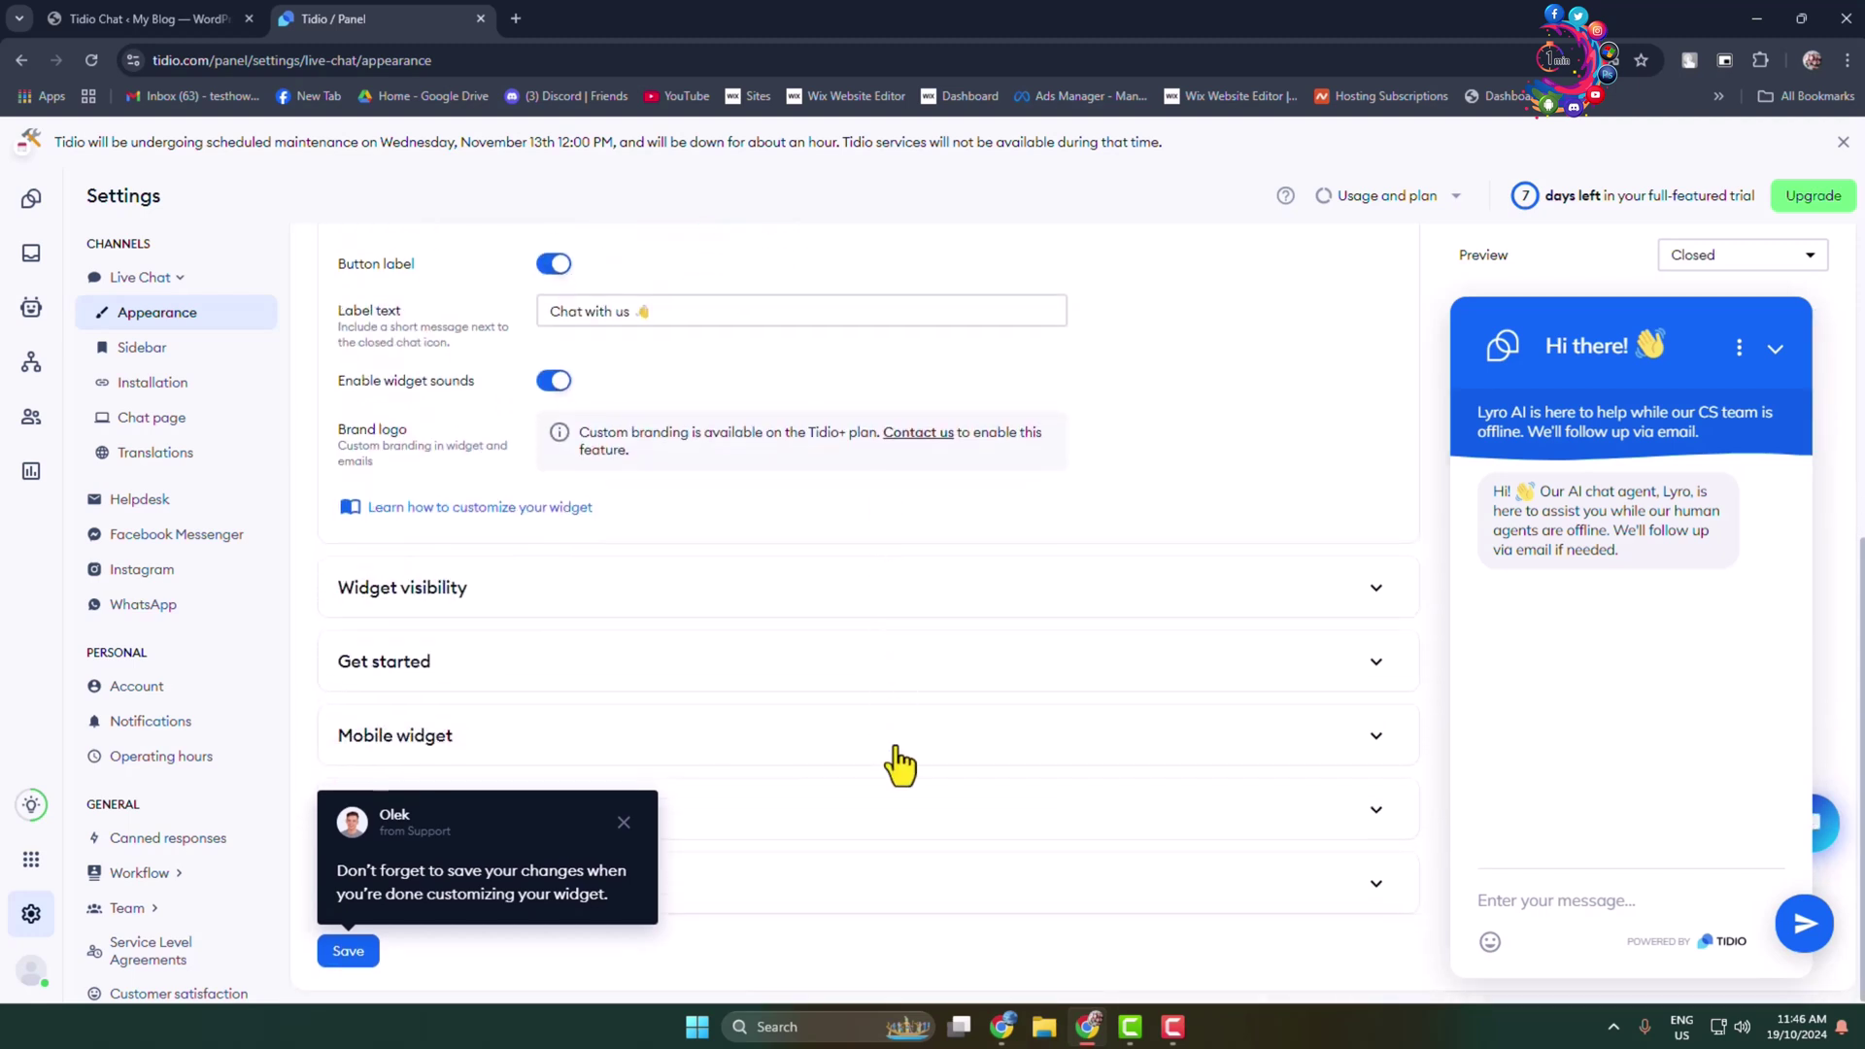
{"action": "scroll", "coordinate": [899, 764], "scroll_direction": "up", "scroll_amount": 2}
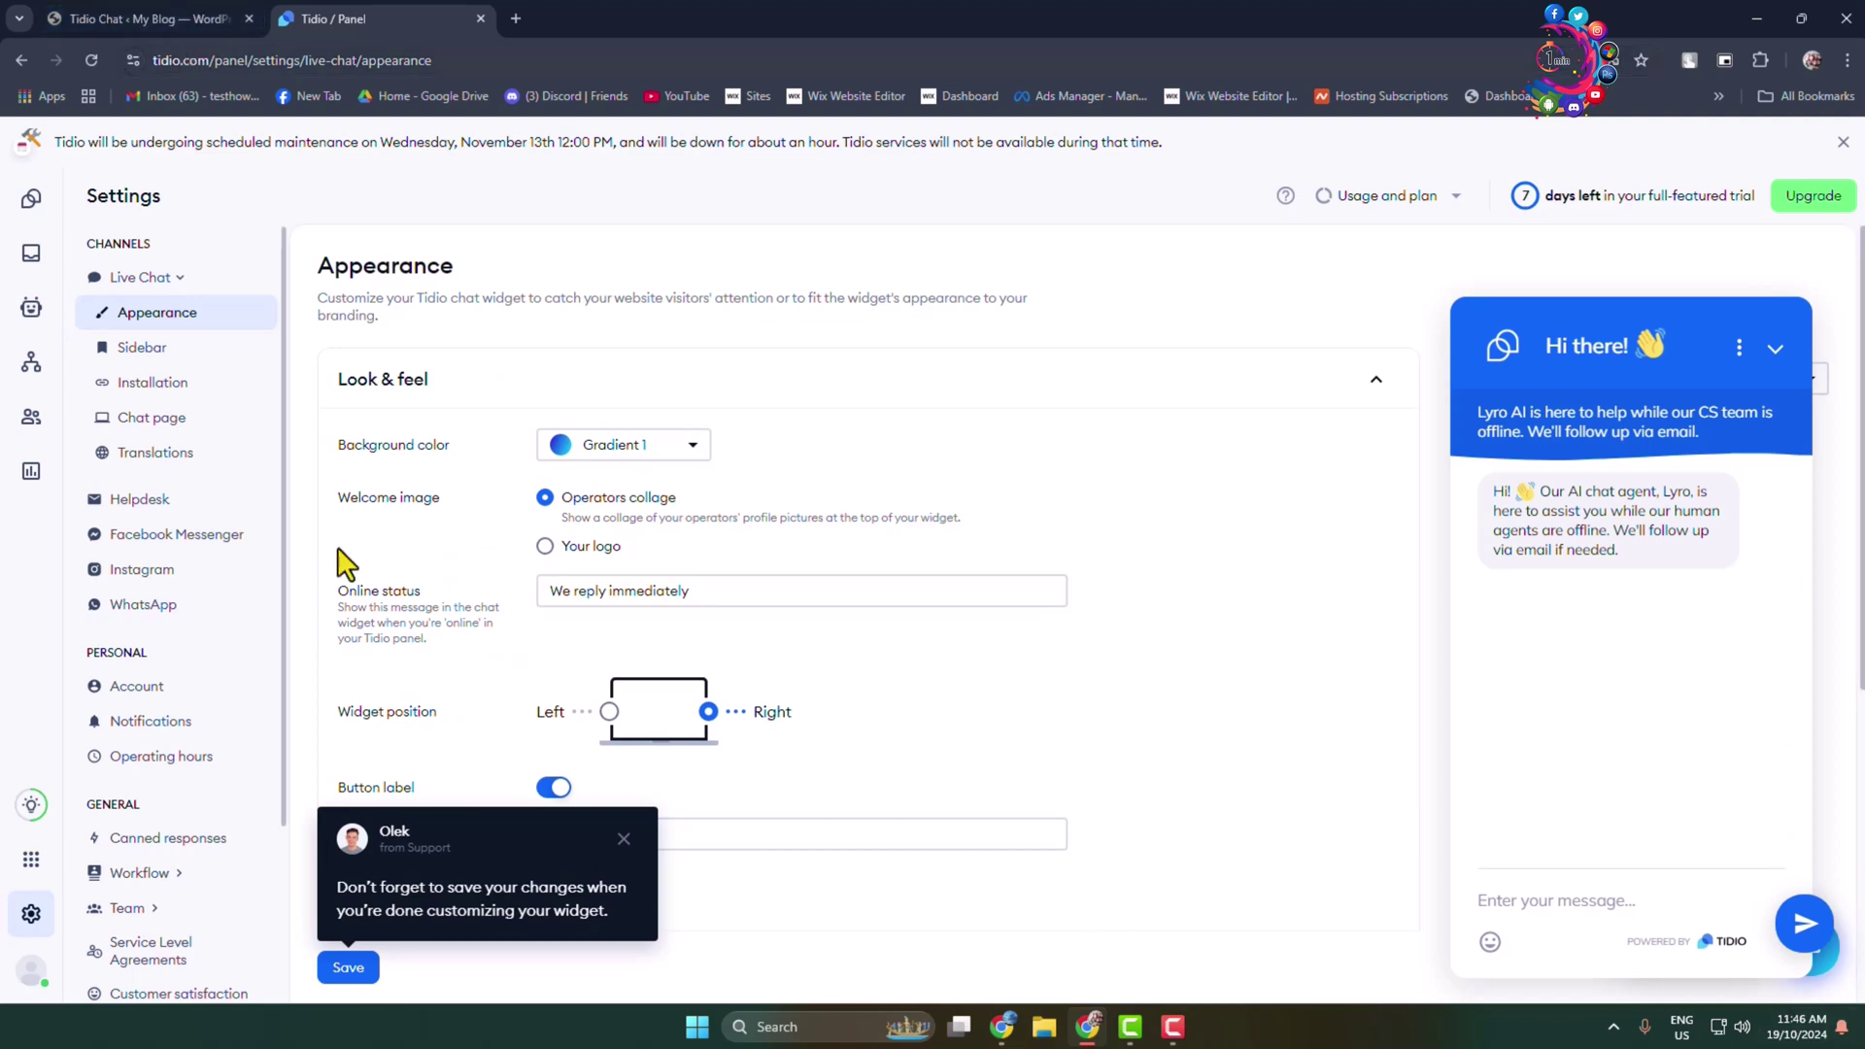
{"action": "left_click", "coordinate": [352, 967]}
- From the WordPress tab, open the live Fresco site in a new tab via Visit Site
{"action": "left_click", "coordinate": [124, 13]}
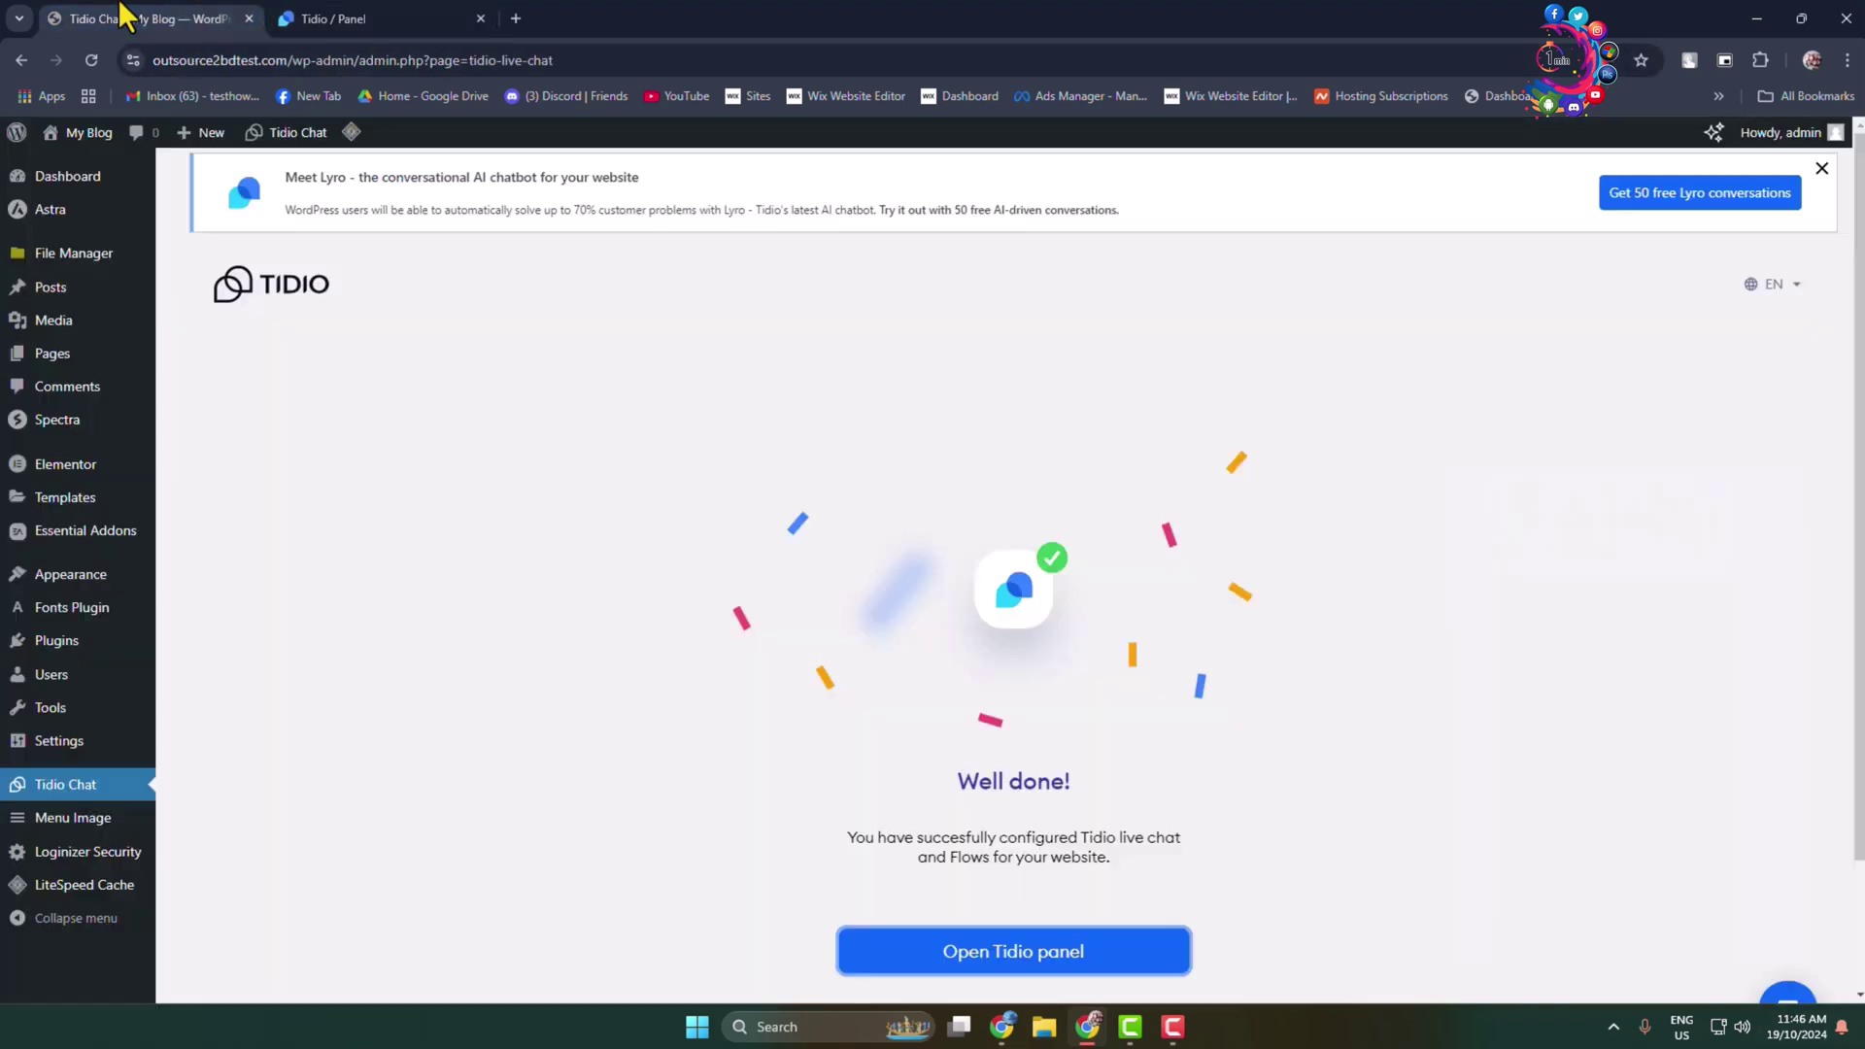
{"action": "middle_click", "coordinate": [81, 161]}
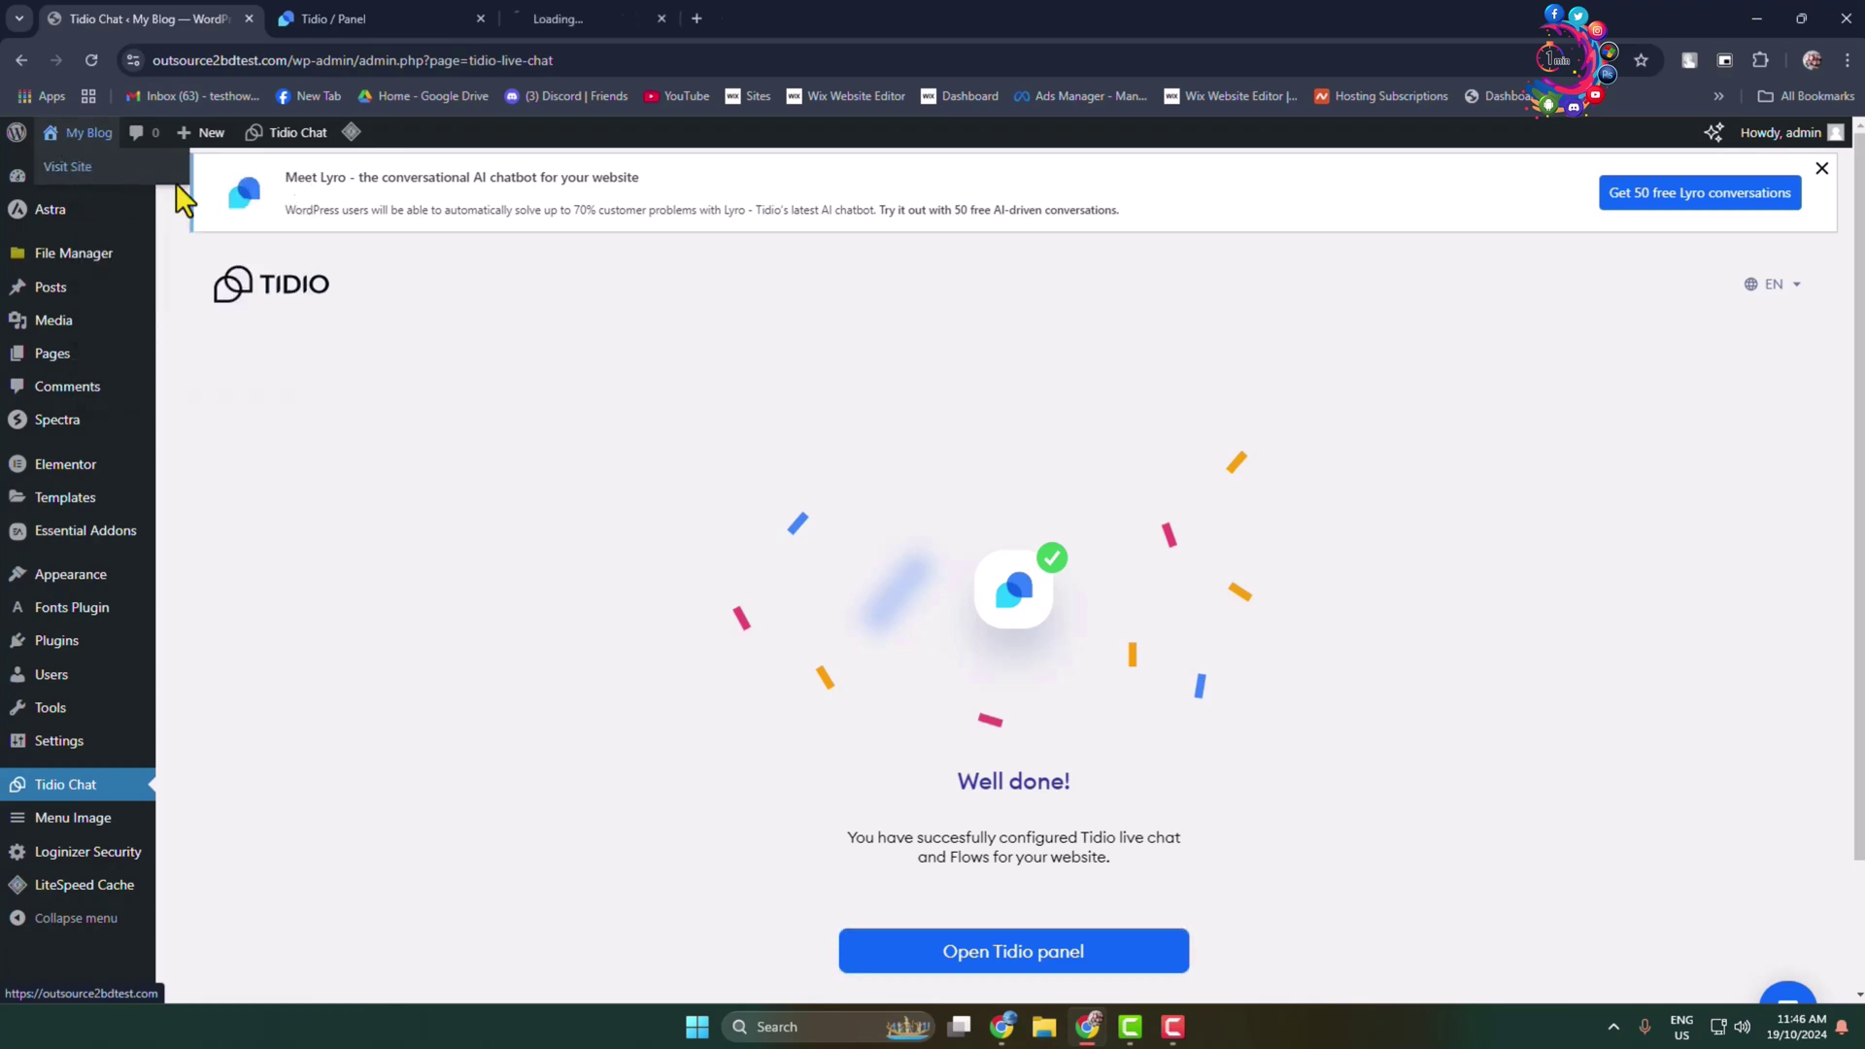
{"action": "left_click", "coordinate": [621, 18]}
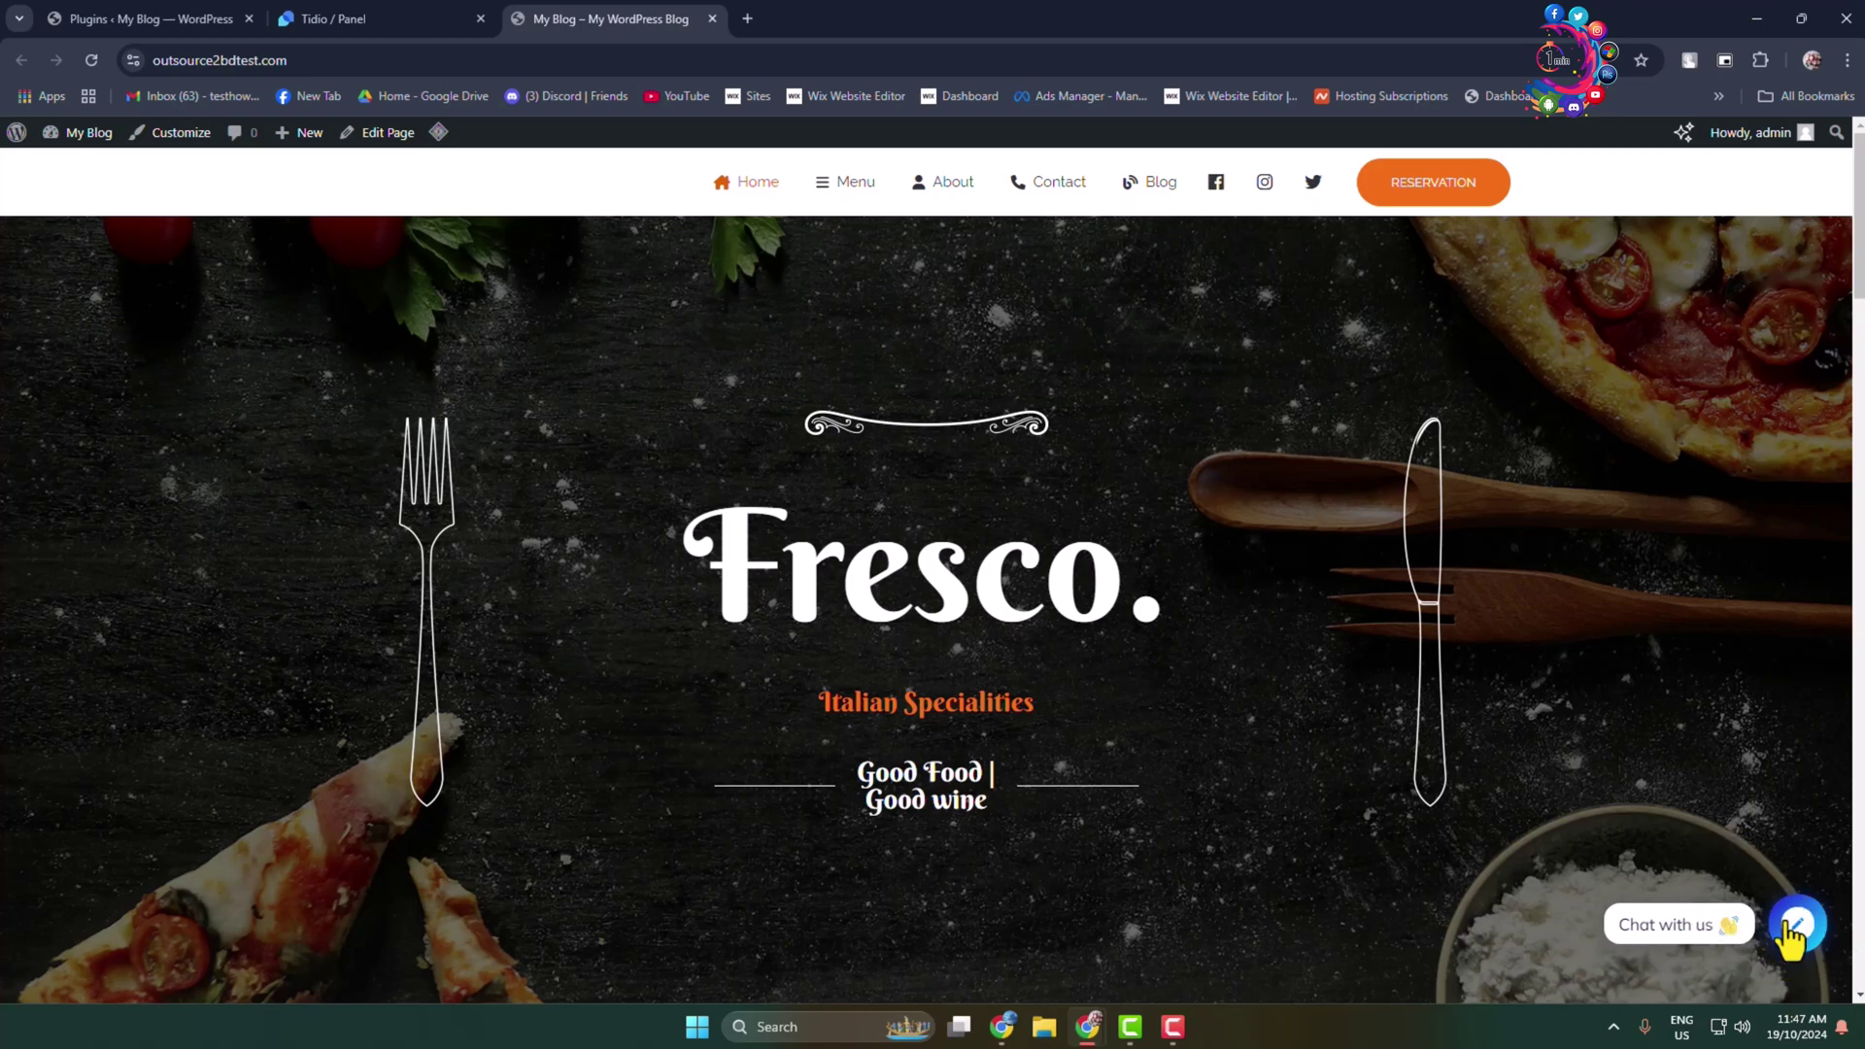
- On the live site, send the test chat message 'i' and dismiss the email introduction form
{"action": "left_click", "coordinate": [1796, 925]}
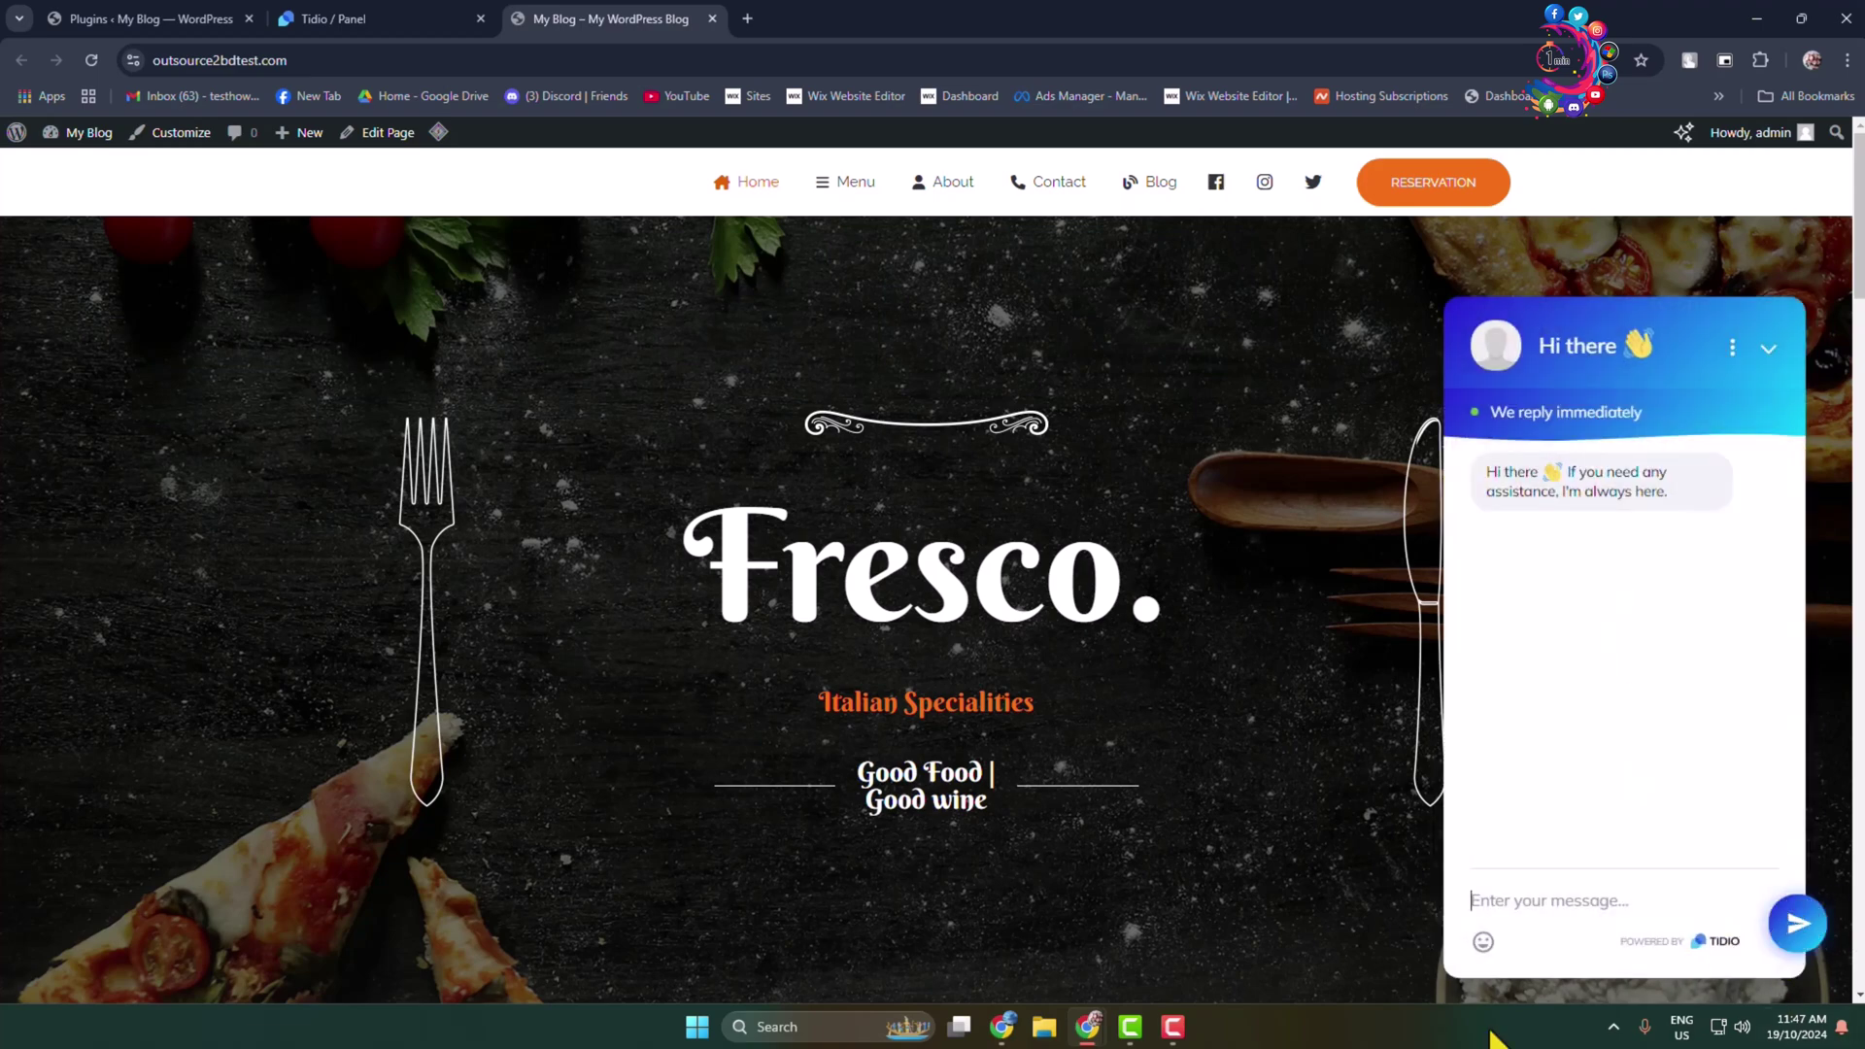
{"action": "type", "text": "i"}
{"action": "key", "text": "Return"}
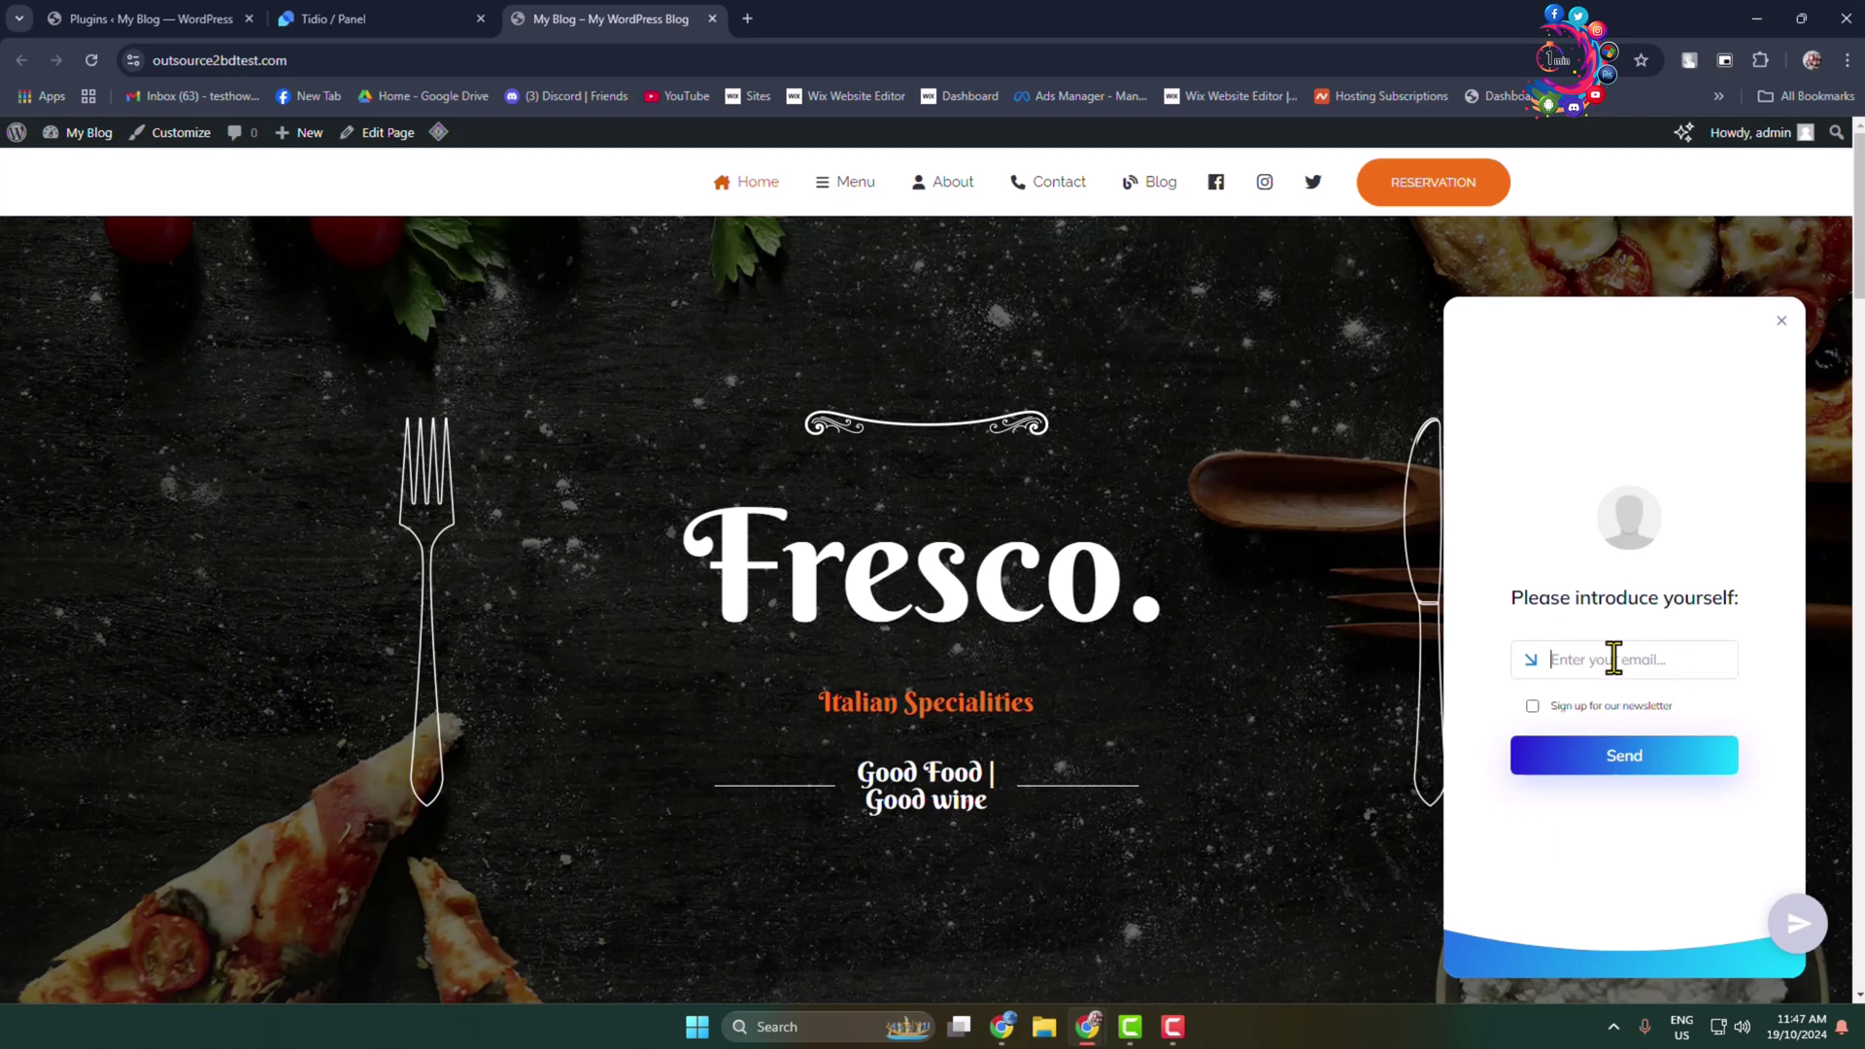
{"action": "left_click", "coordinate": [1781, 320]}
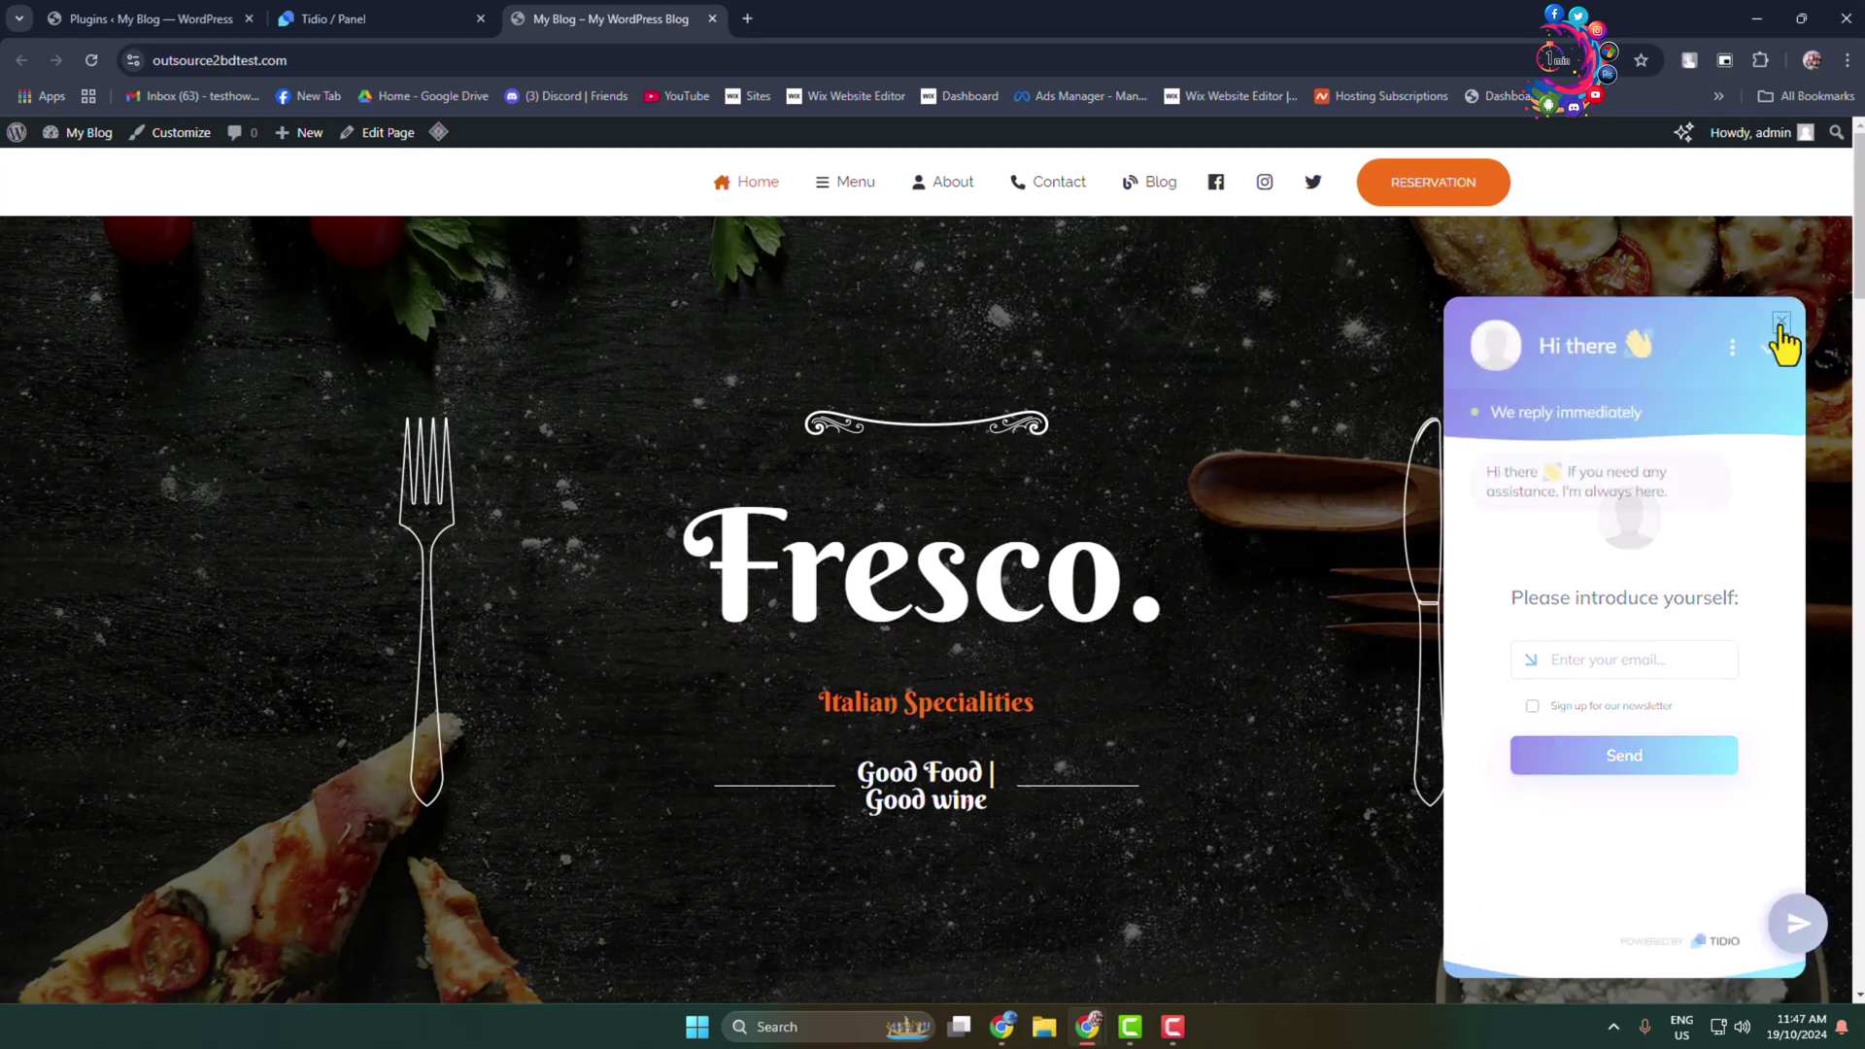
{"action": "key", "text": "ctrl+a"}
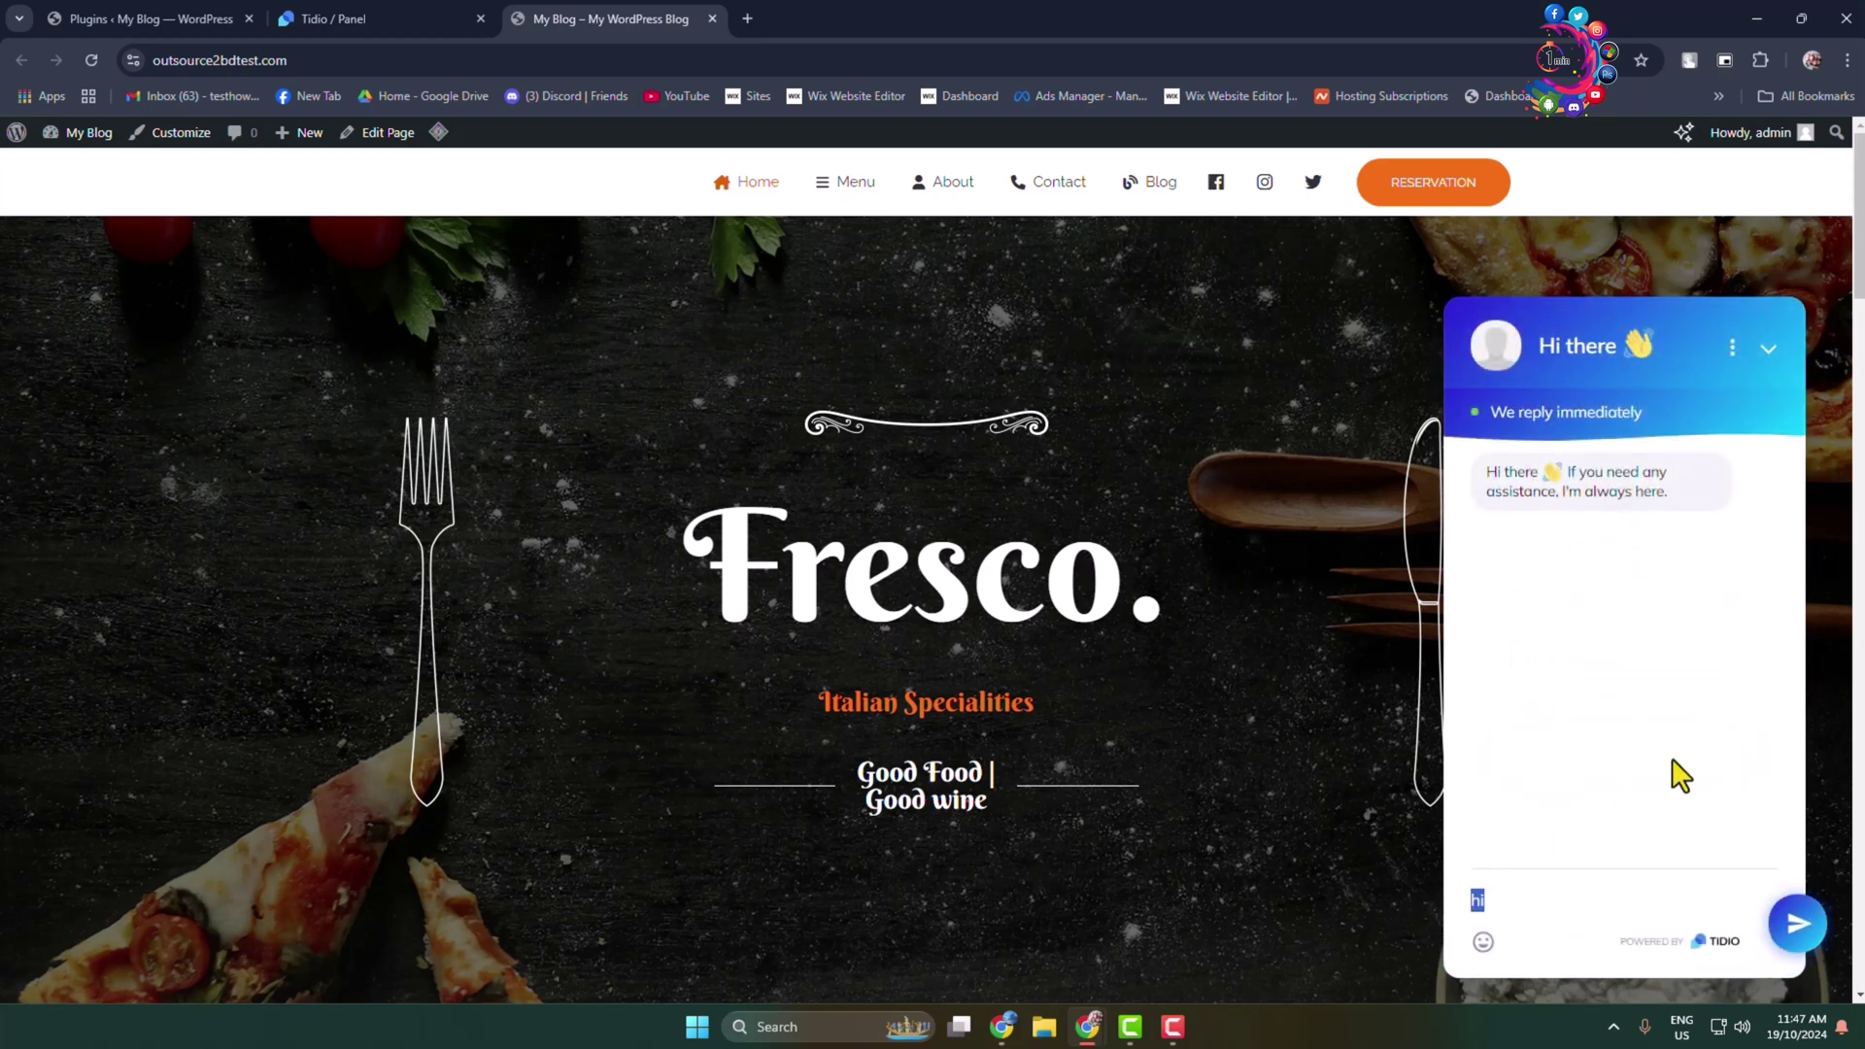
- Return to the WordPress Plugins tab and open the Tidio Chat plugin page from the sidebar
{"action": "key", "text": "ctrl+1"}
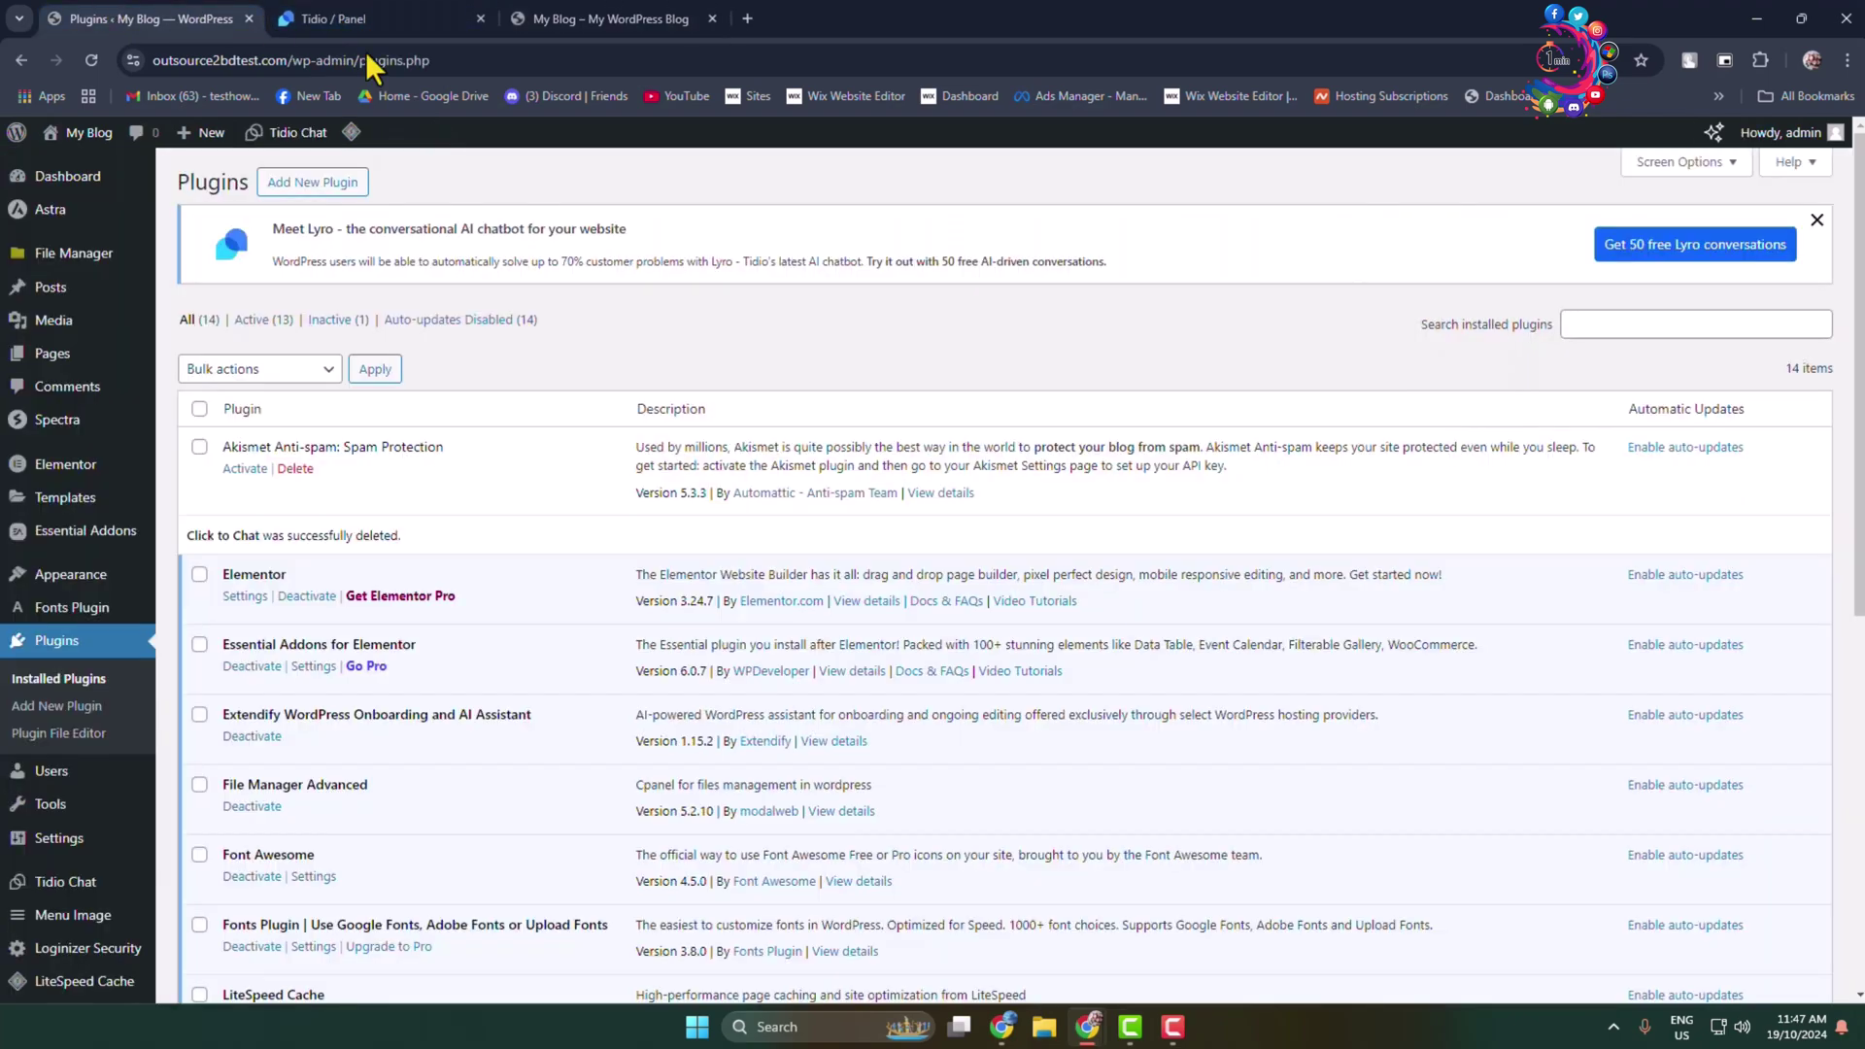
{"action": "left_click", "coordinate": [612, 19]}
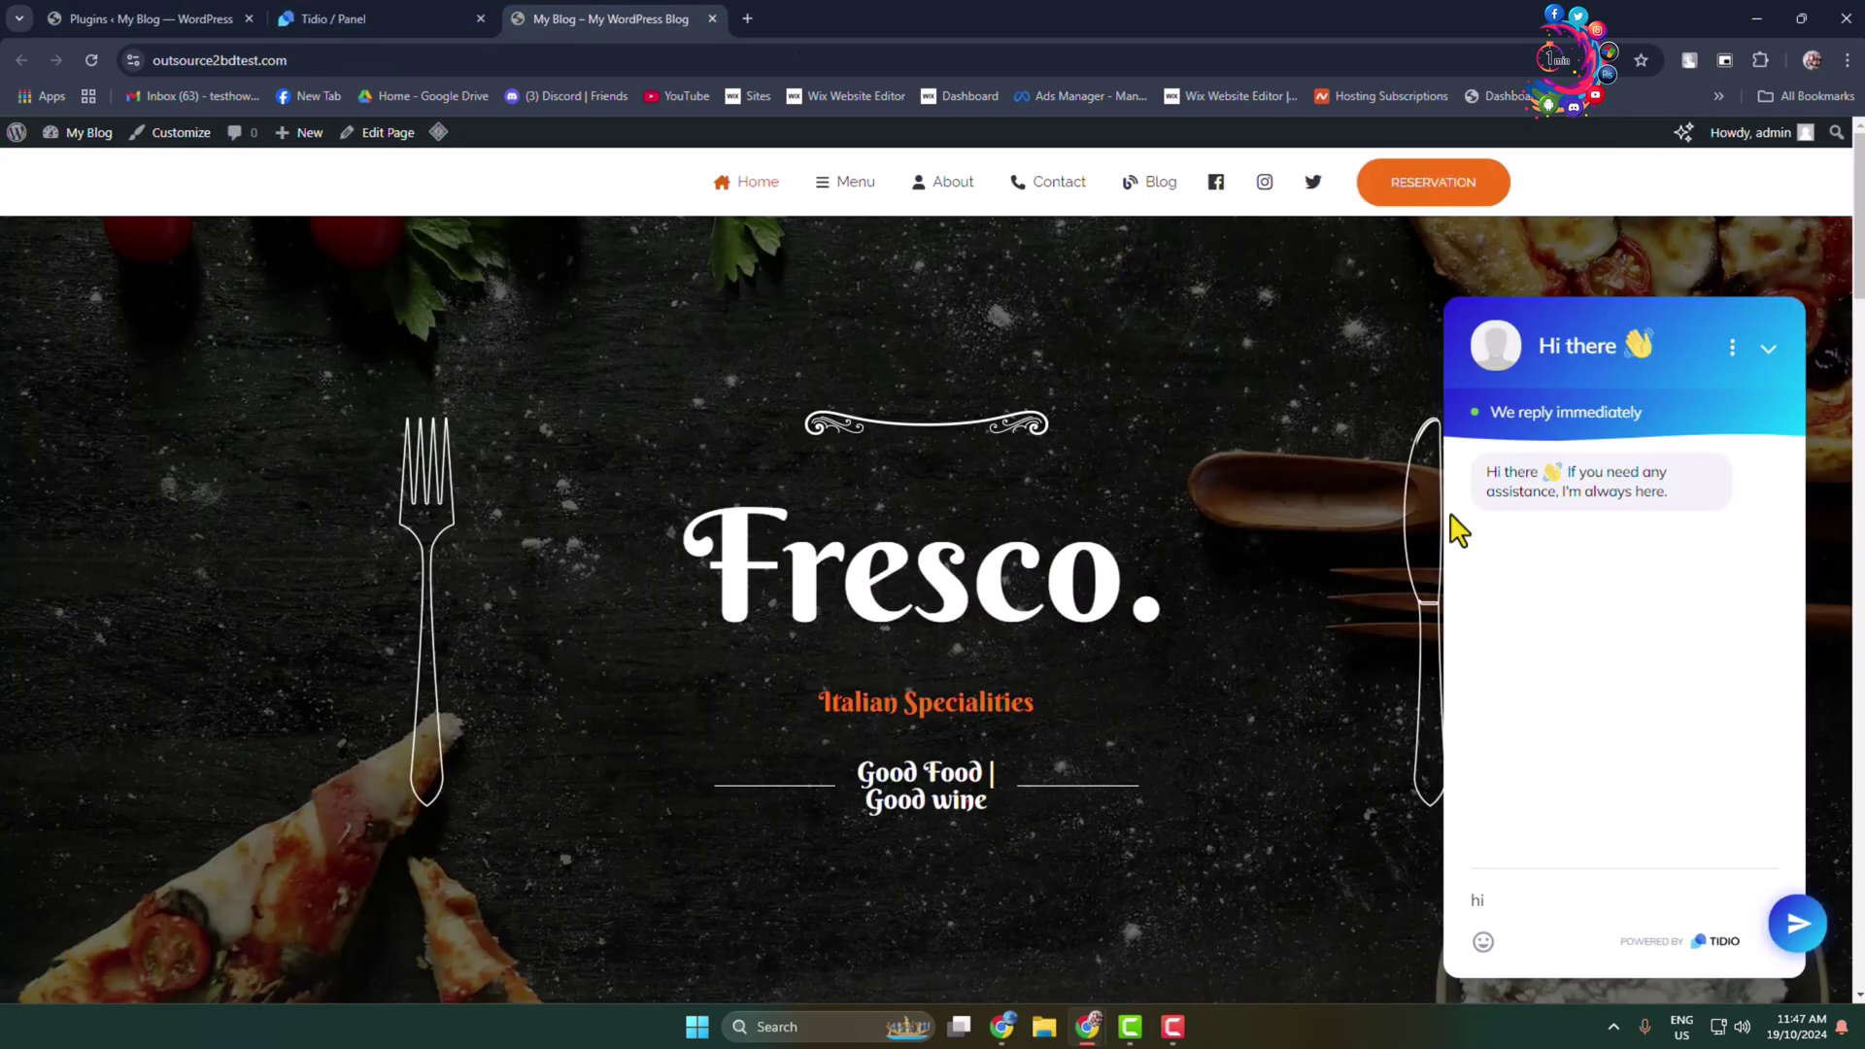
{"action": "left_click", "coordinate": [69, 17]}
{"action": "scroll", "coordinate": [11, 820], "scroll_direction": "down", "scroll_amount": 5}
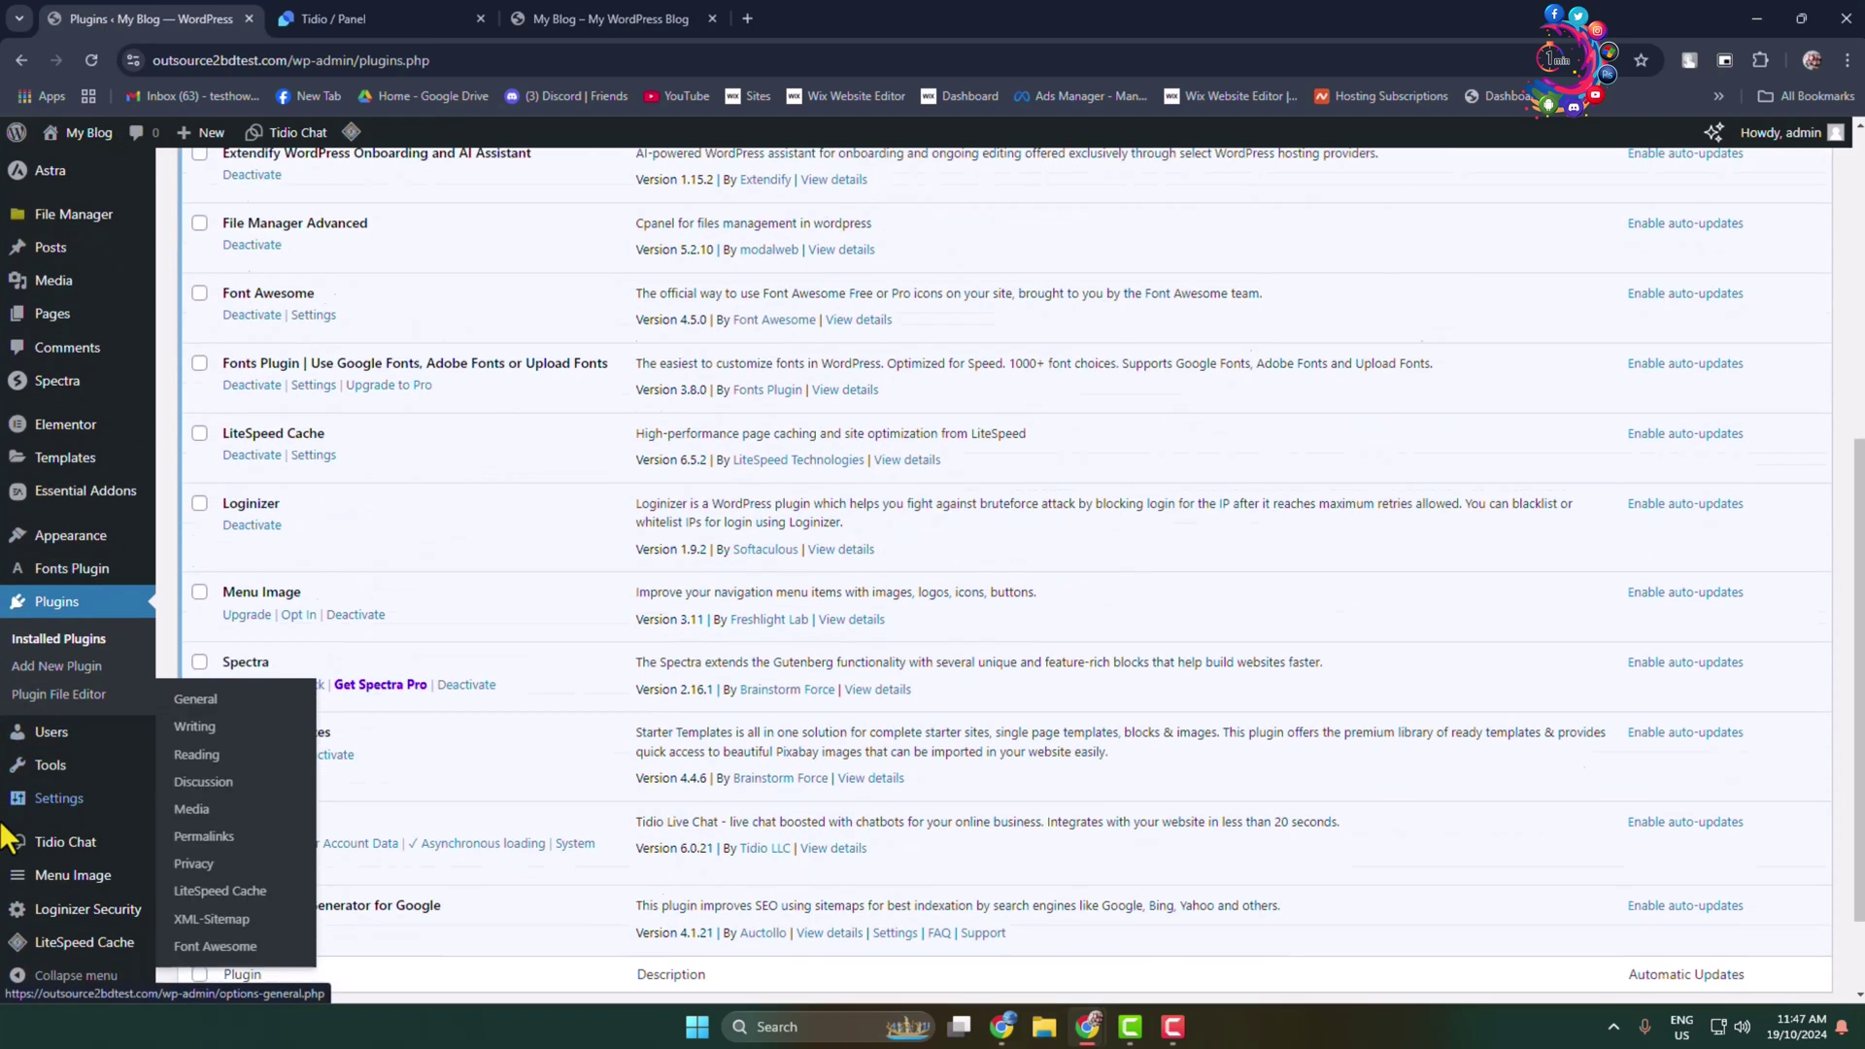
{"action": "left_click", "coordinate": [53, 844]}
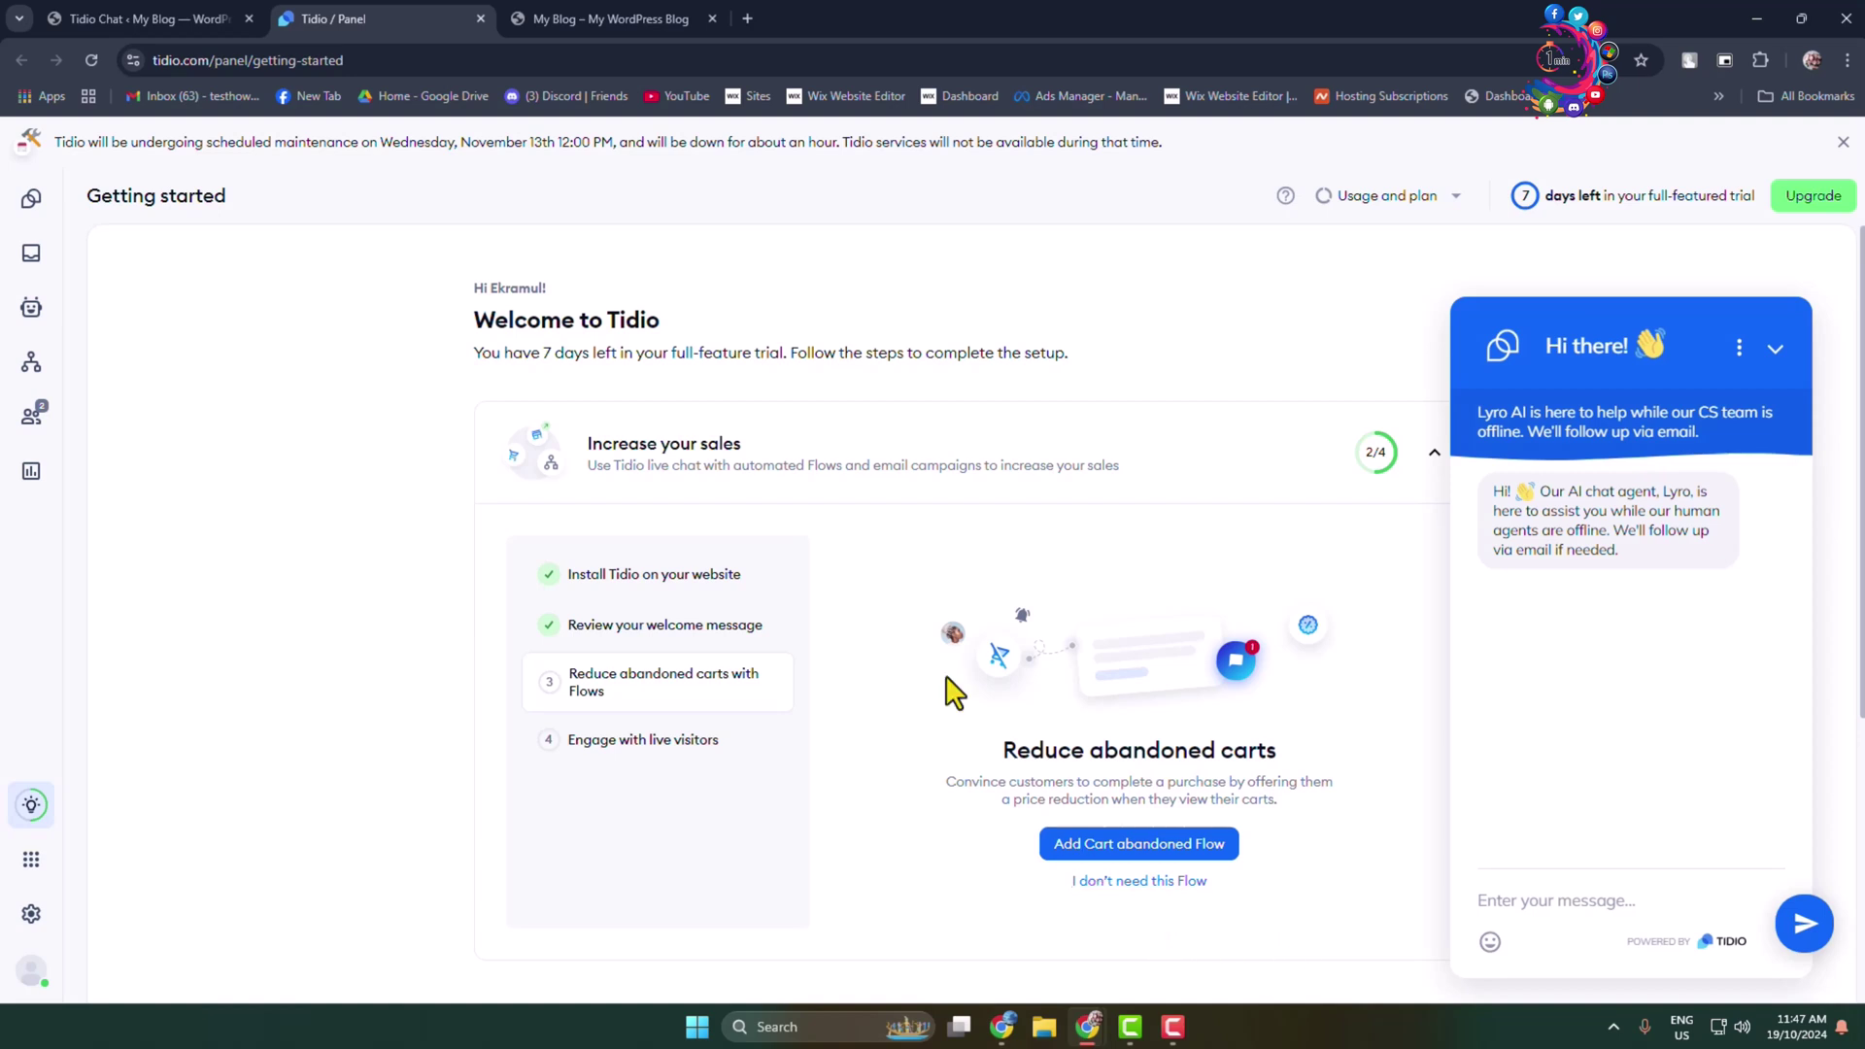
- Open Tidio's widget appearance settings and expand Widget visibility to check desktop and mobile display
{"action": "left_click", "coordinate": [598, 577]}
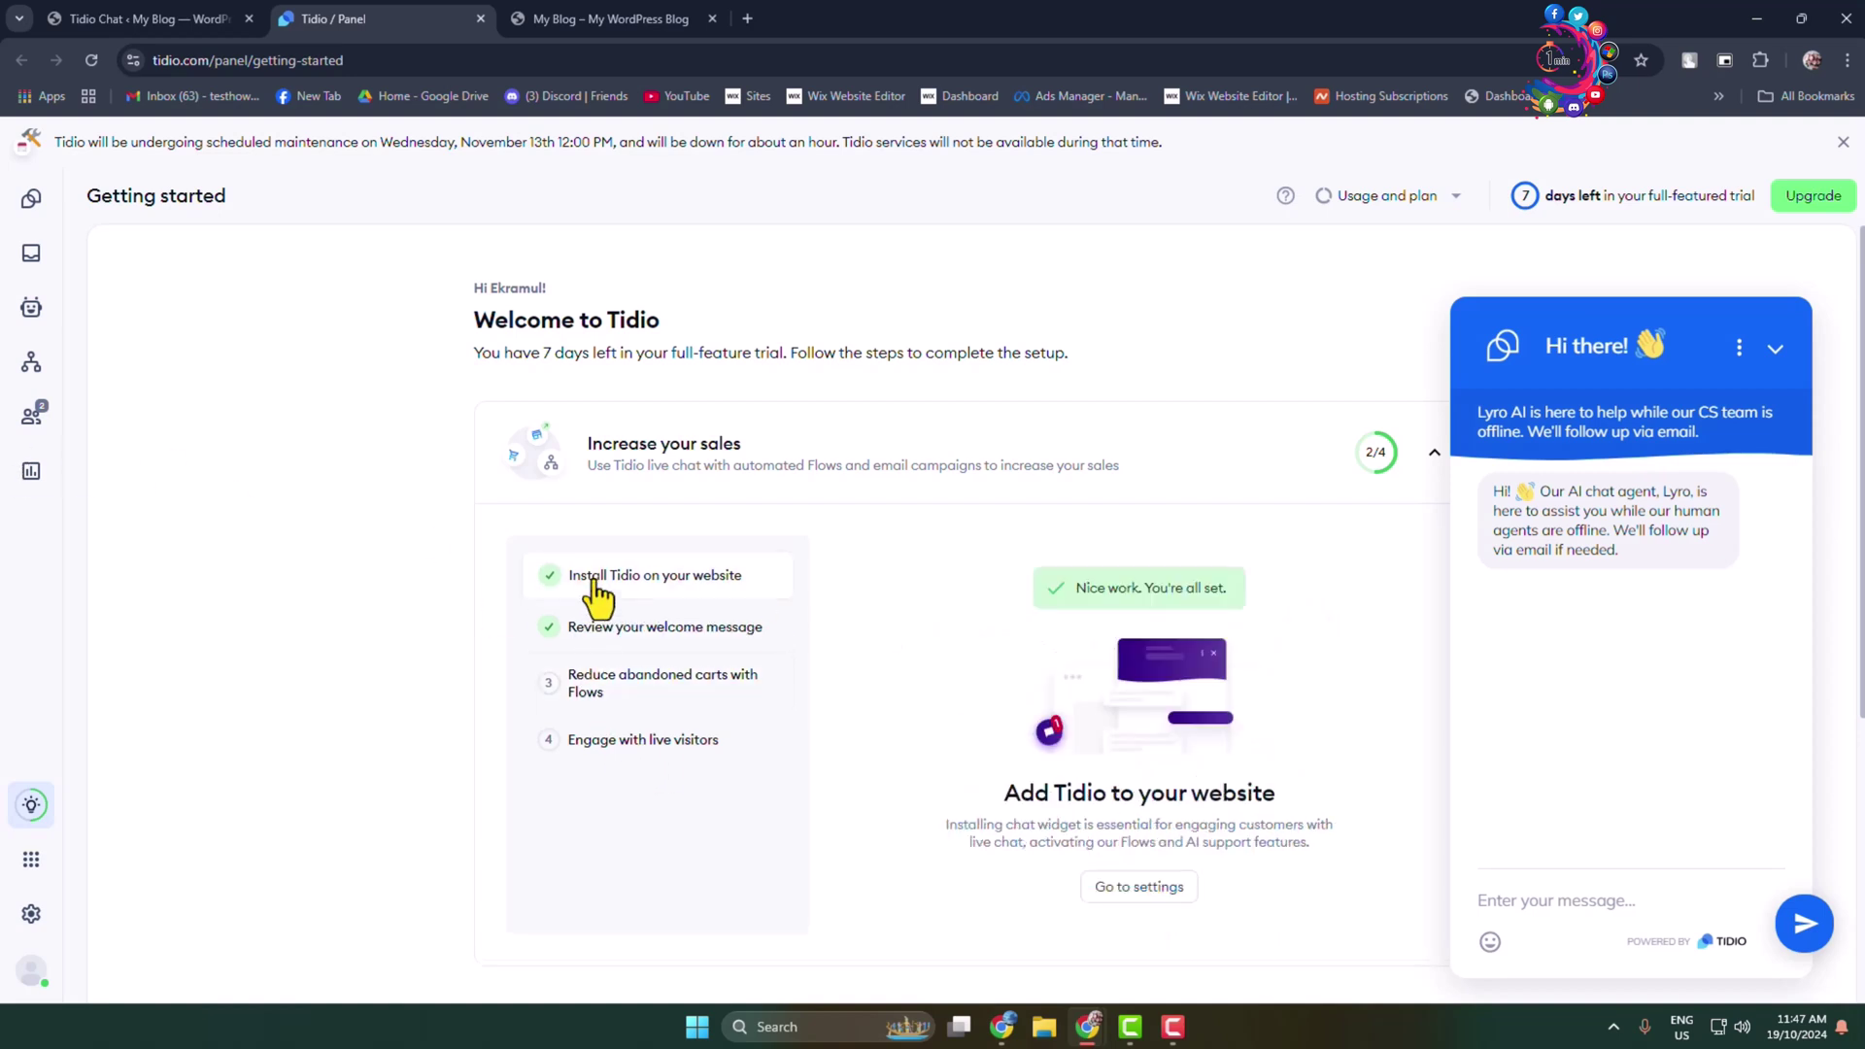
{"action": "left_click", "coordinate": [1140, 888]}
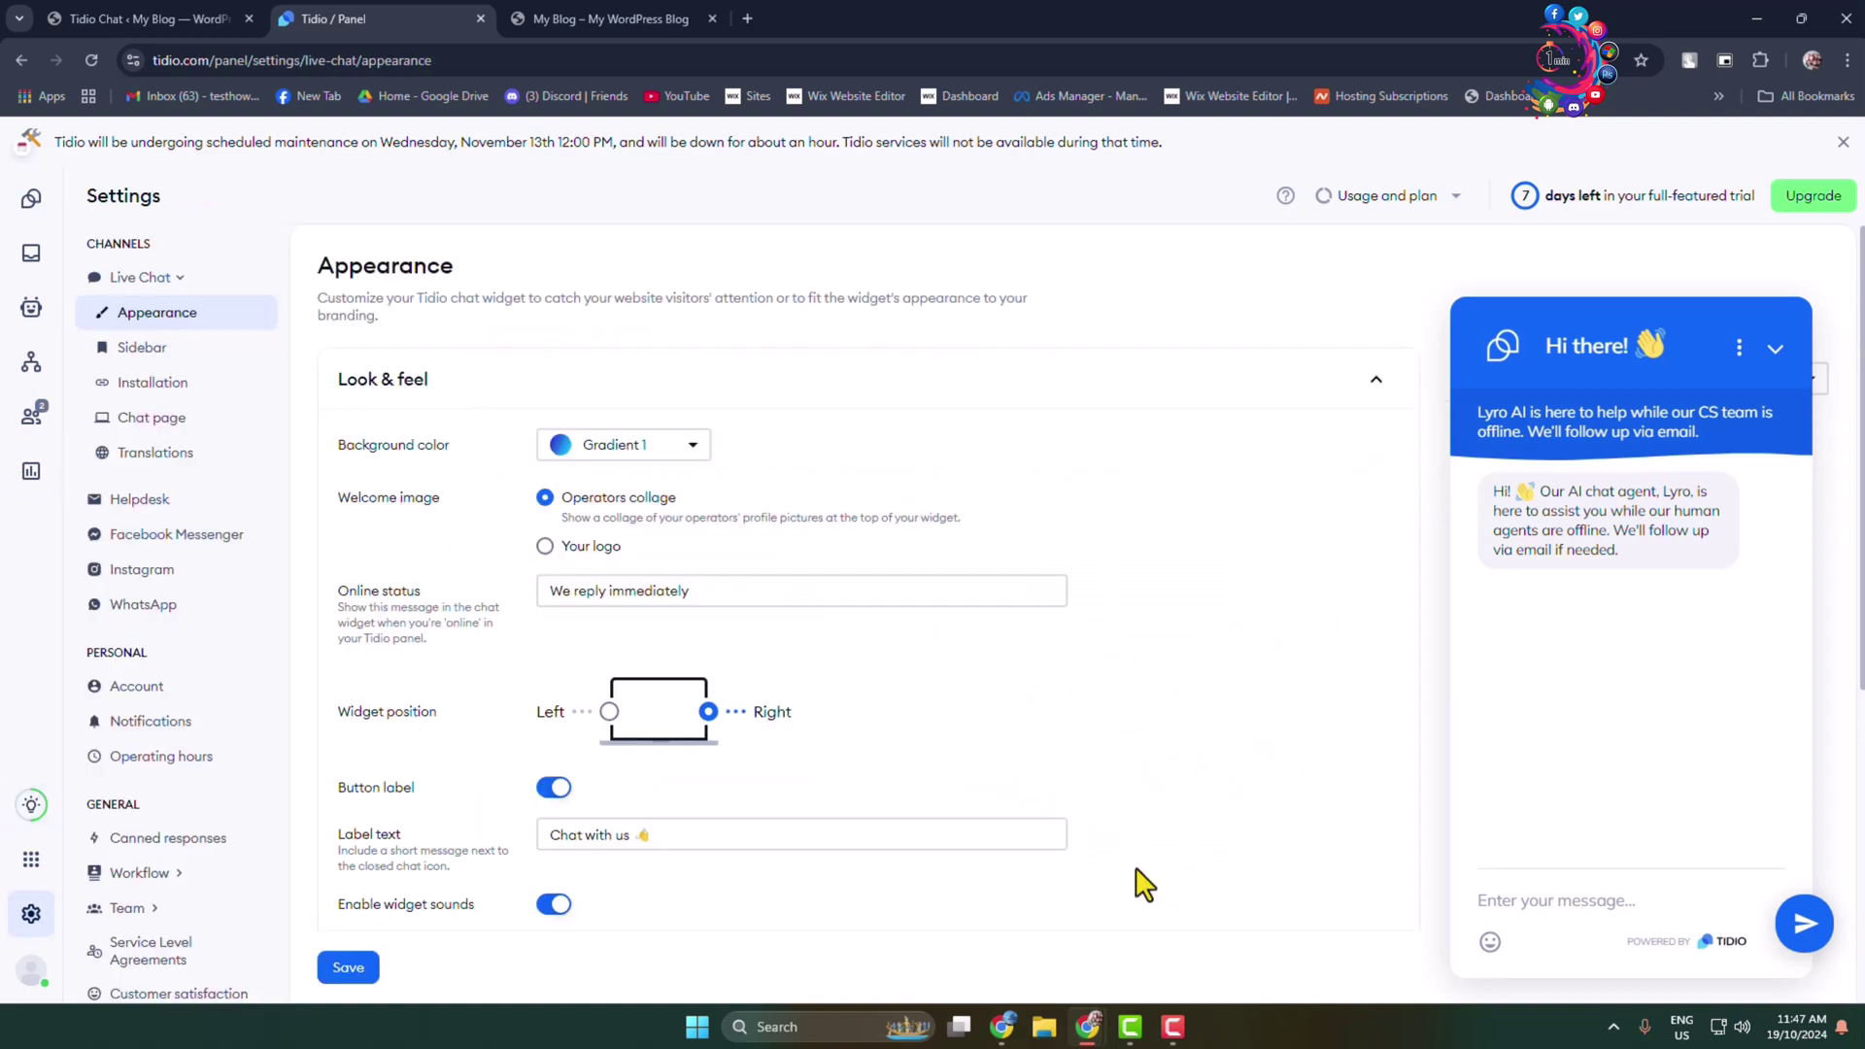
{"action": "scroll", "coordinate": [947, 743], "scroll_direction": "down", "scroll_amount": 5}
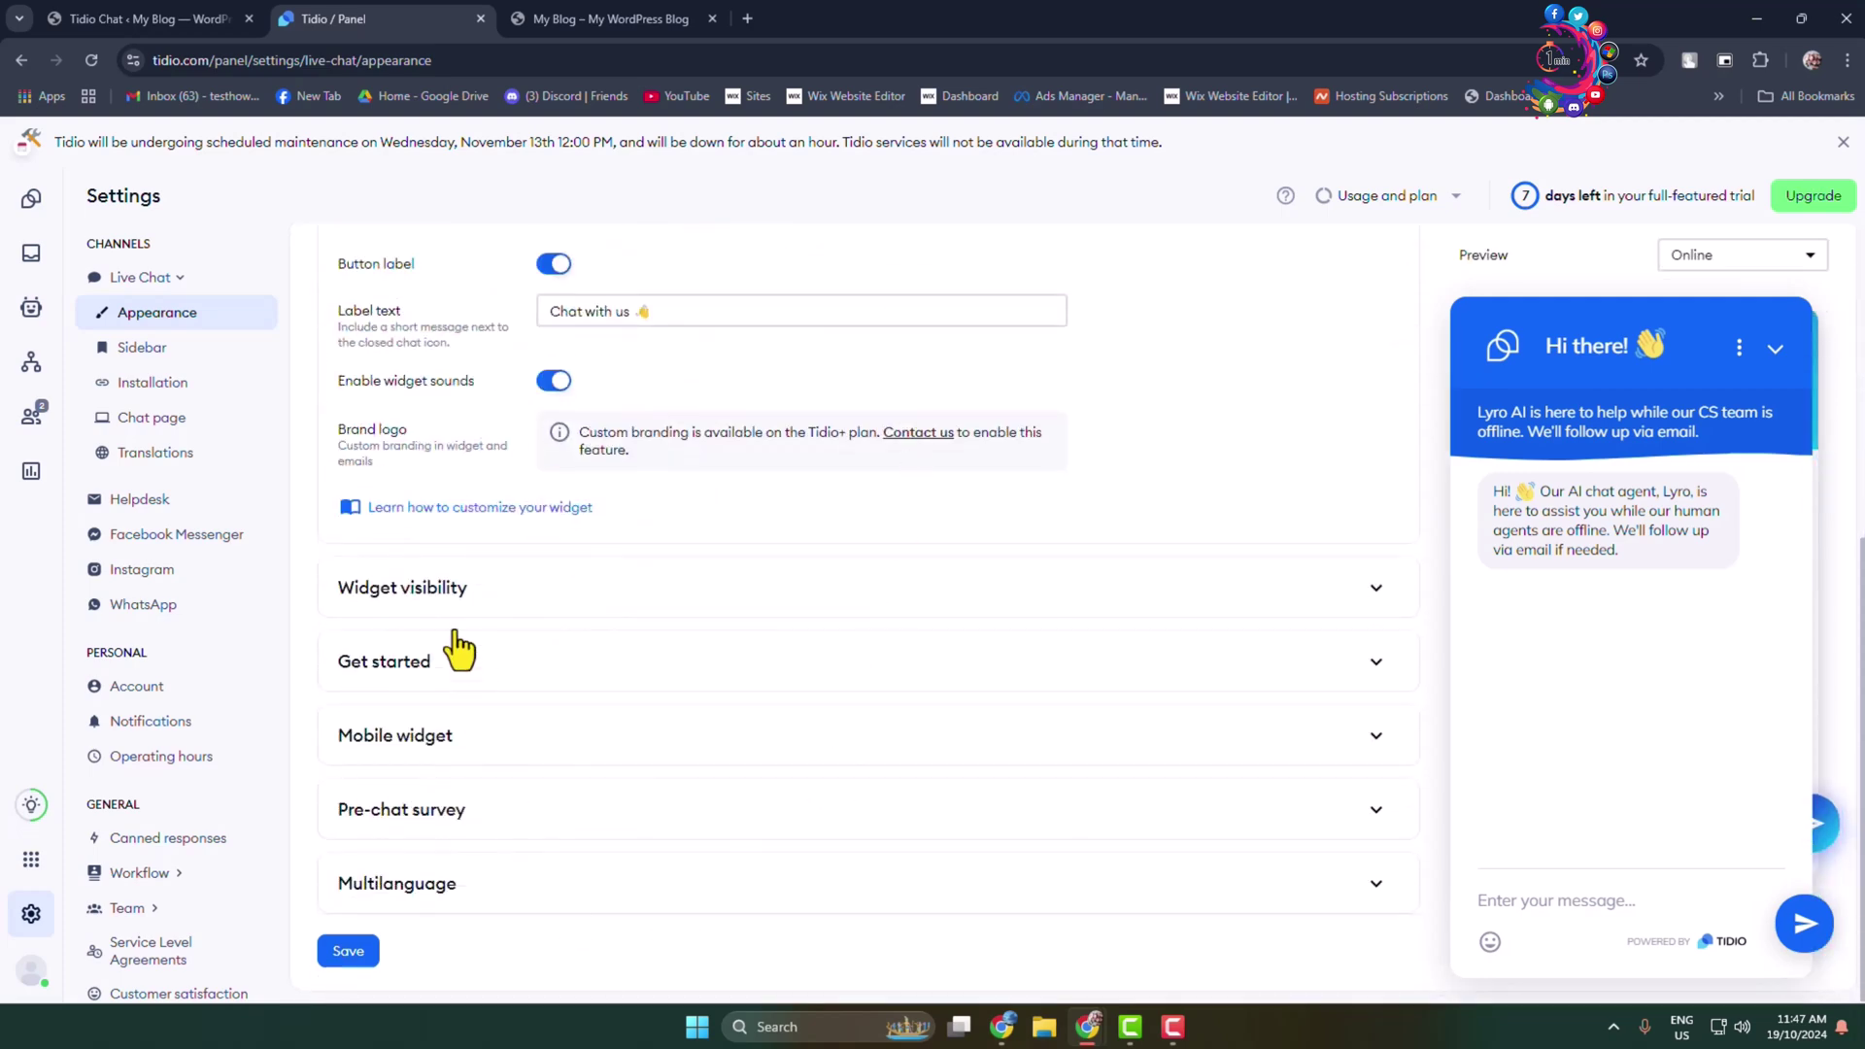
{"action": "left_click", "coordinate": [439, 612]}
{"action": "scroll", "coordinate": [830, 593], "scroll_direction": "down", "scroll_amount": 4}
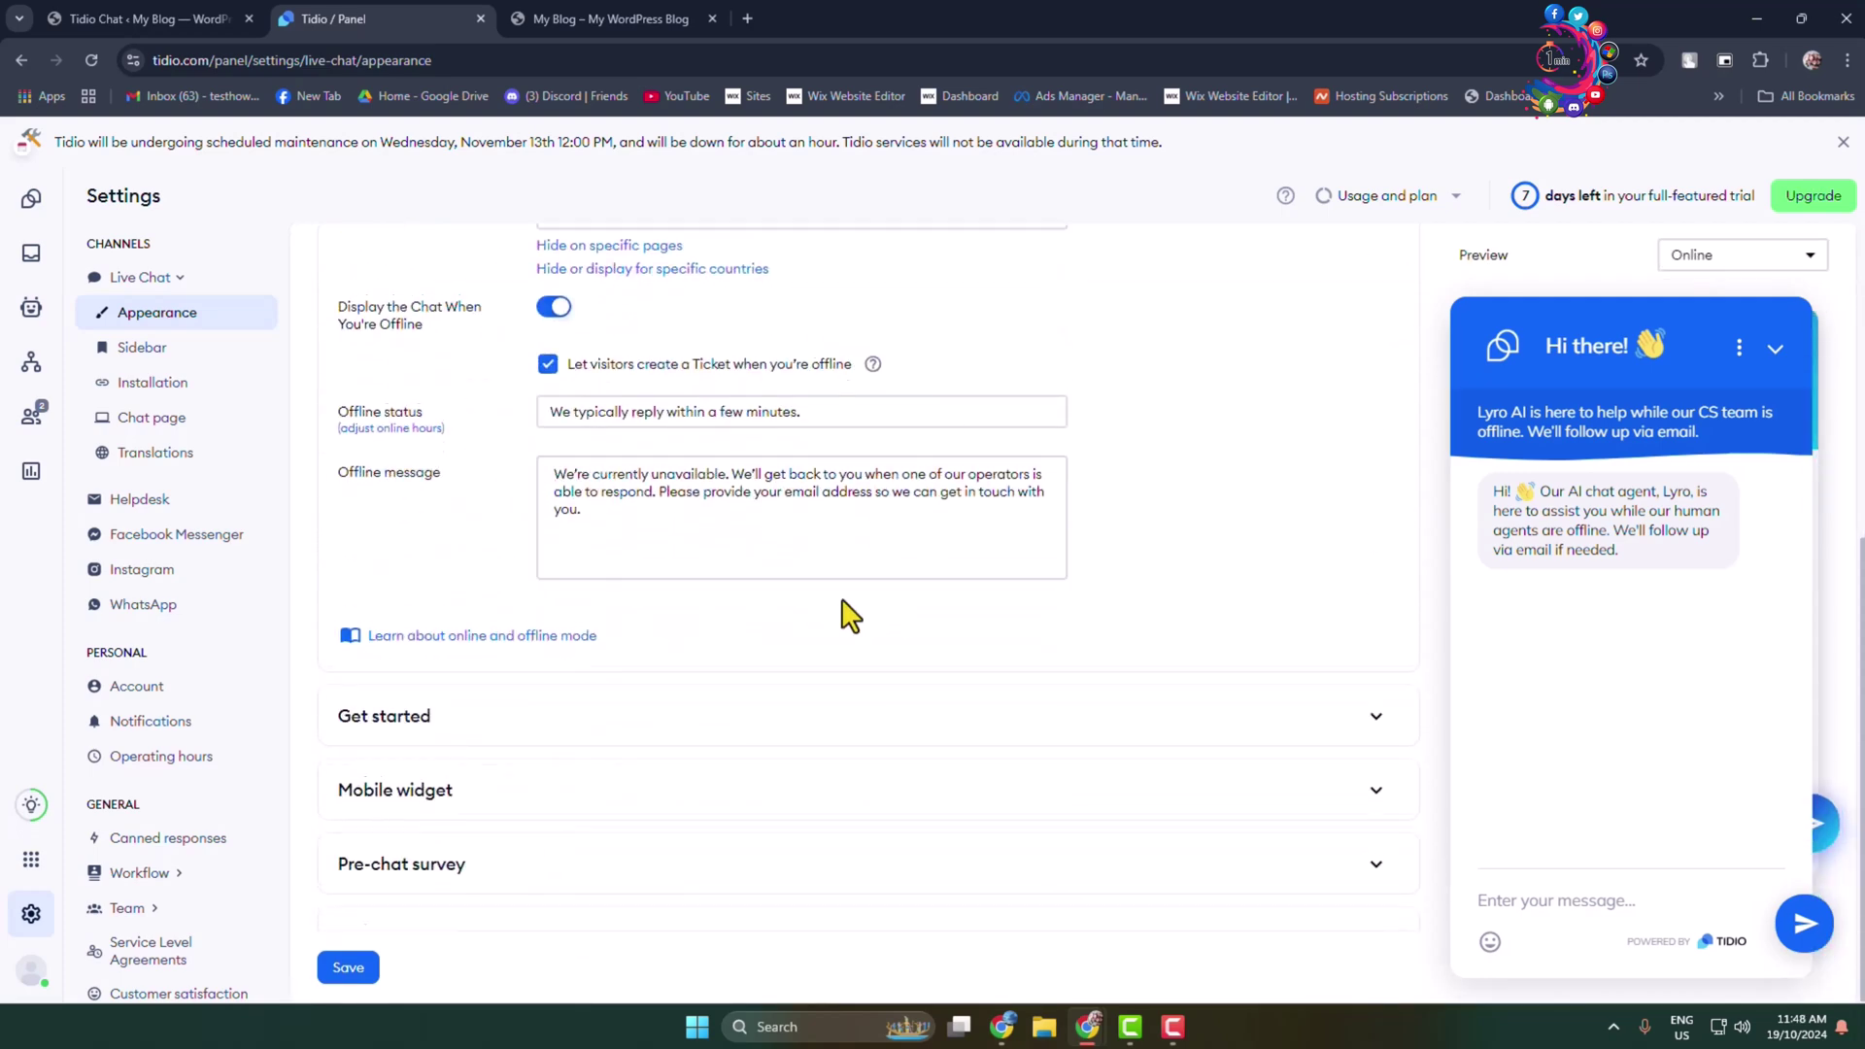
{"action": "scroll", "coordinate": [841, 616], "scroll_direction": "up", "scroll_amount": 2}
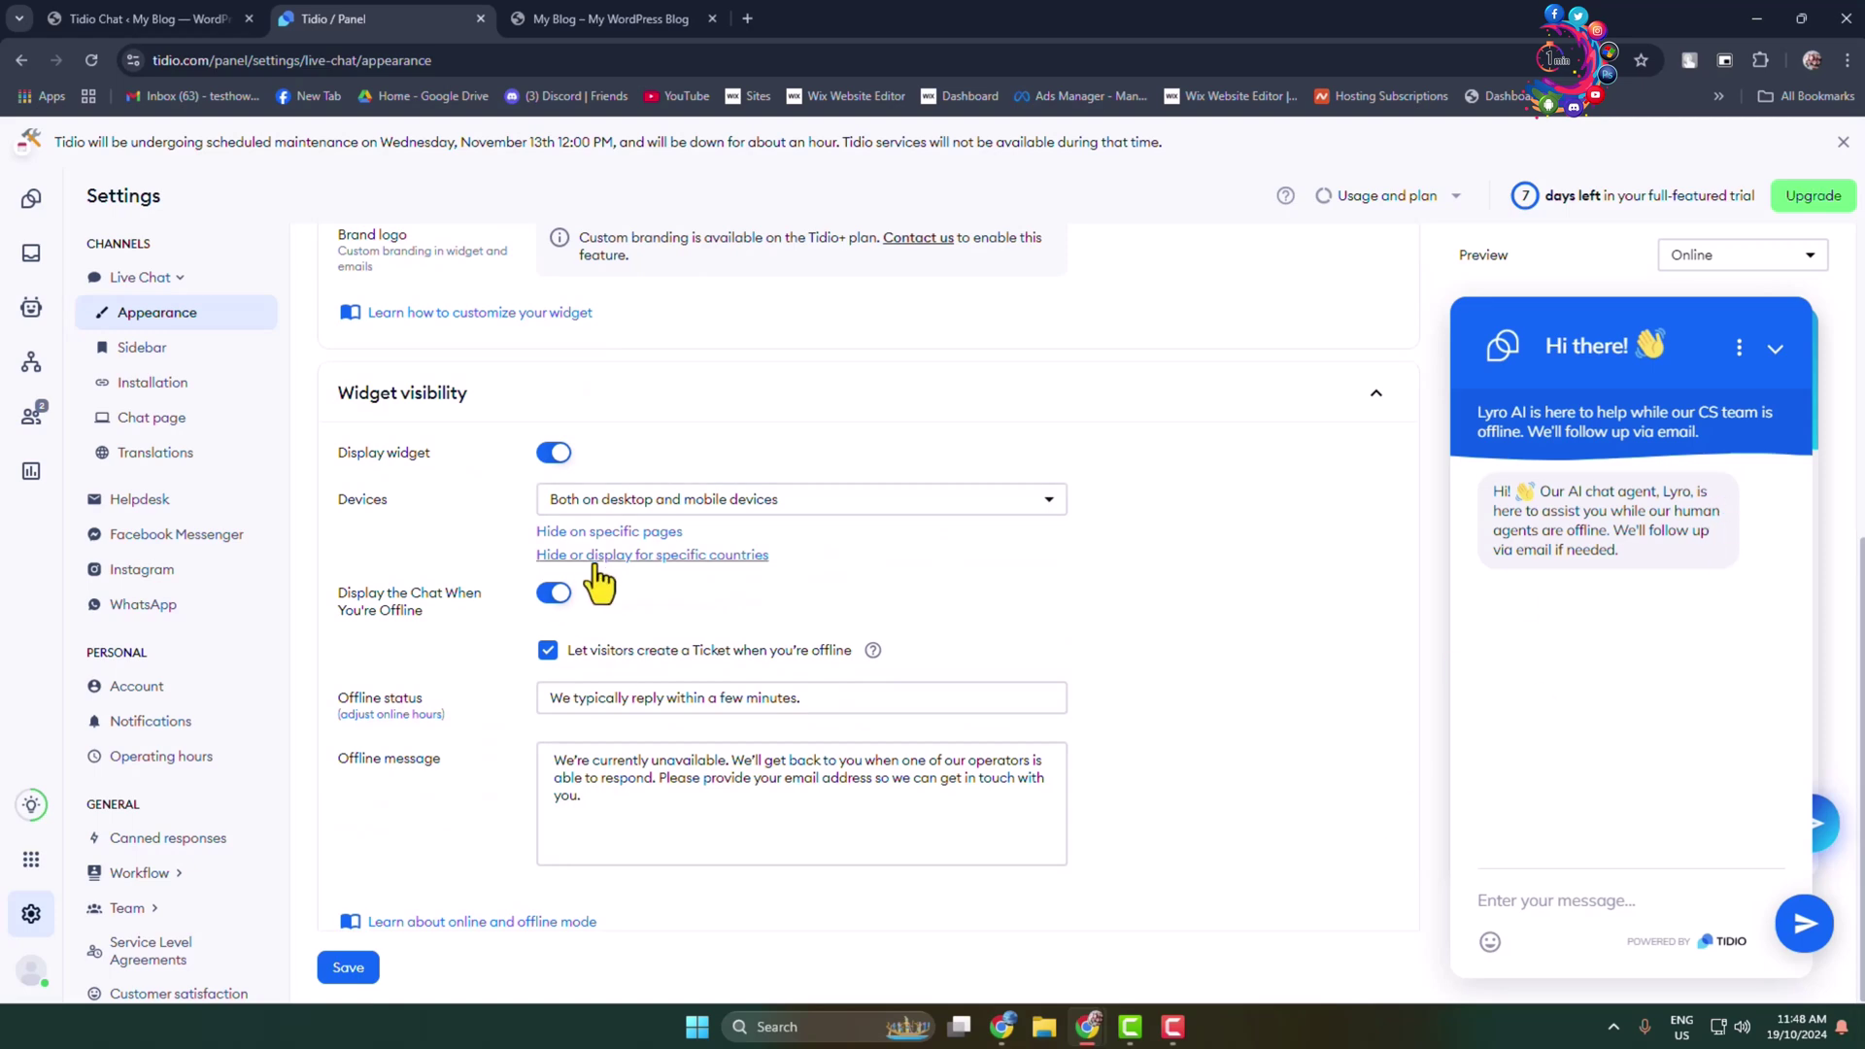
{"action": "scroll", "coordinate": [699, 599], "scroll_direction": "down", "scroll_amount": 5}
{"action": "scroll", "coordinate": [691, 600], "scroll_direction": "up", "scroll_amount": 4}
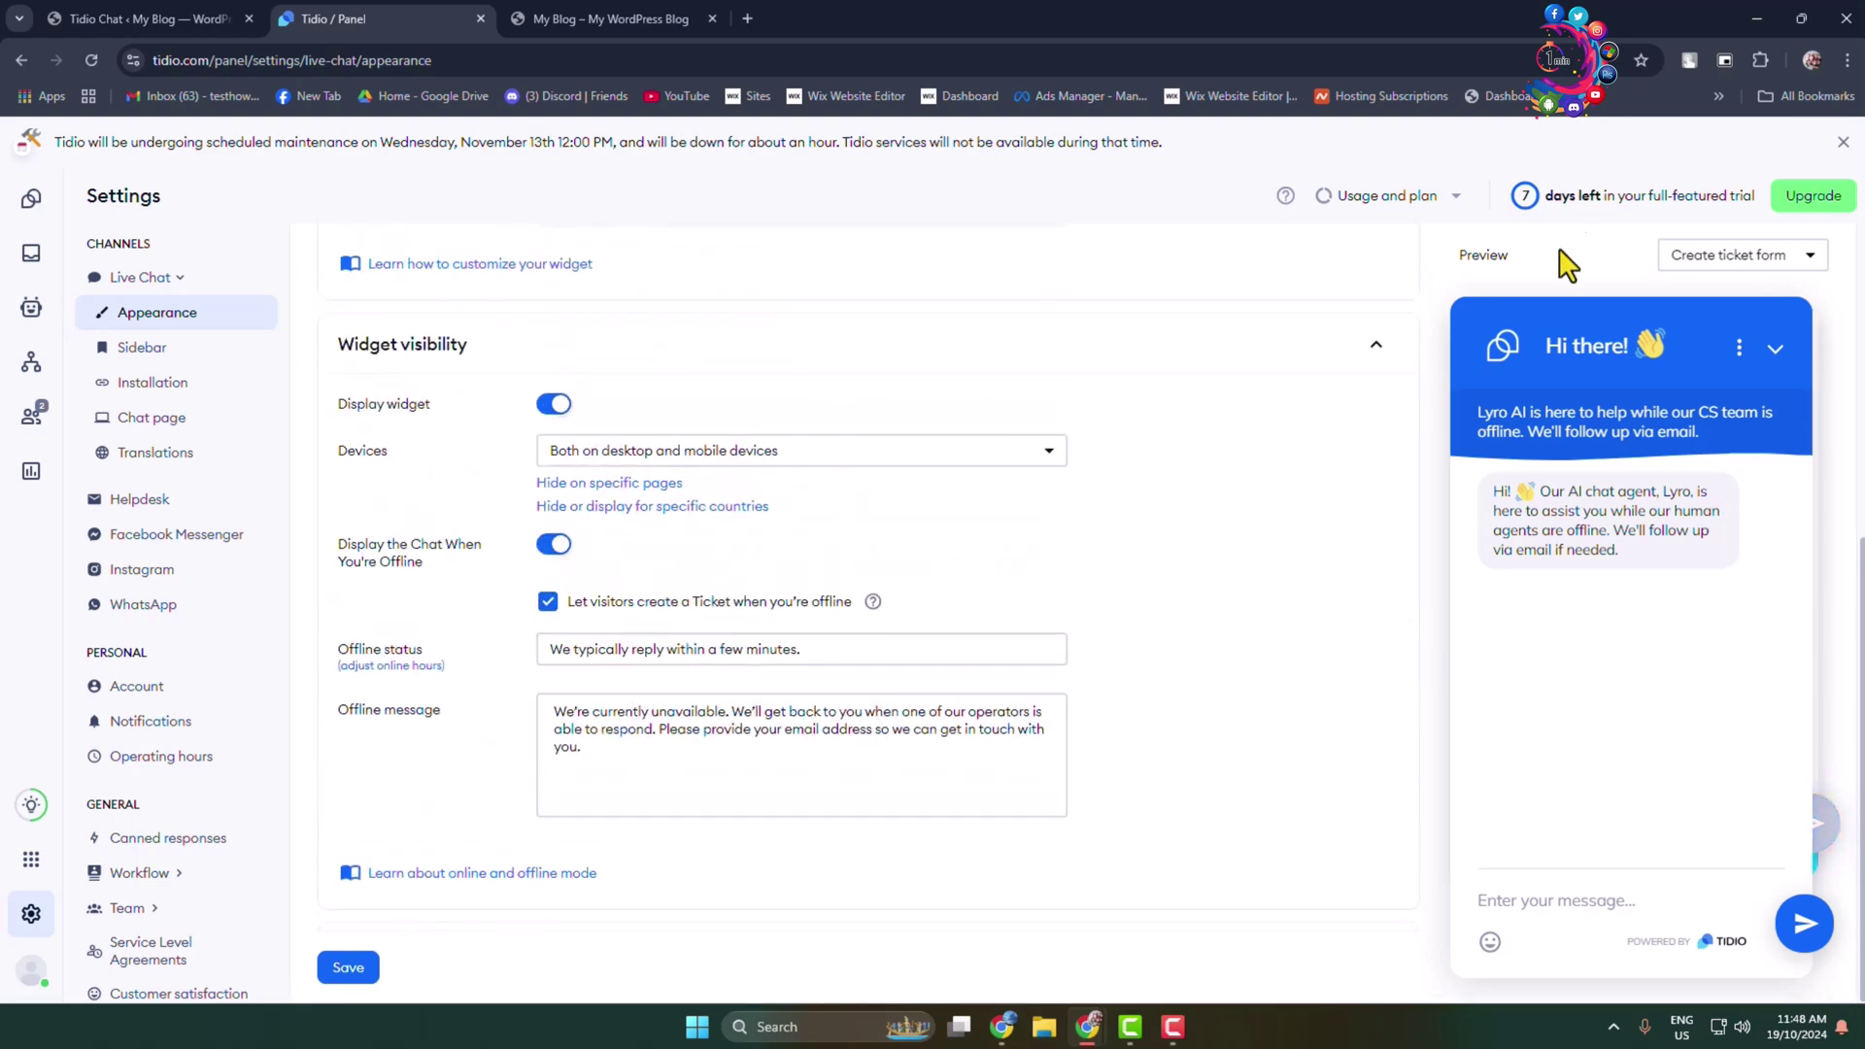